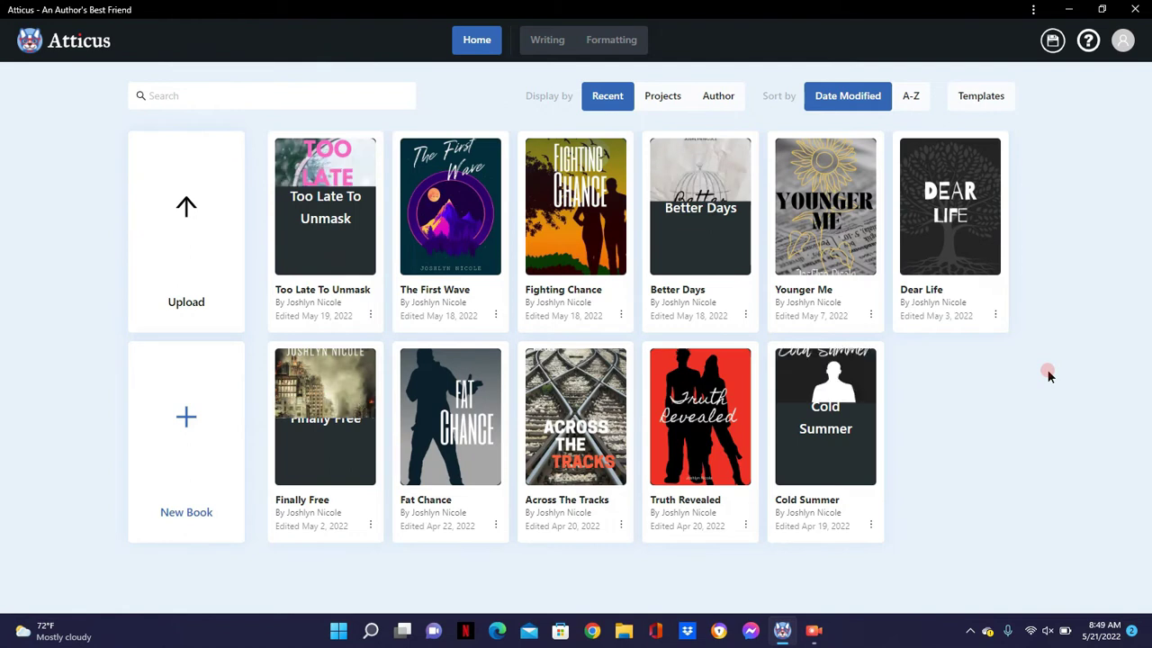
- Look at the new-book form with its title, author and project fields, and at the upload option, without creating a book
click(195, 419)
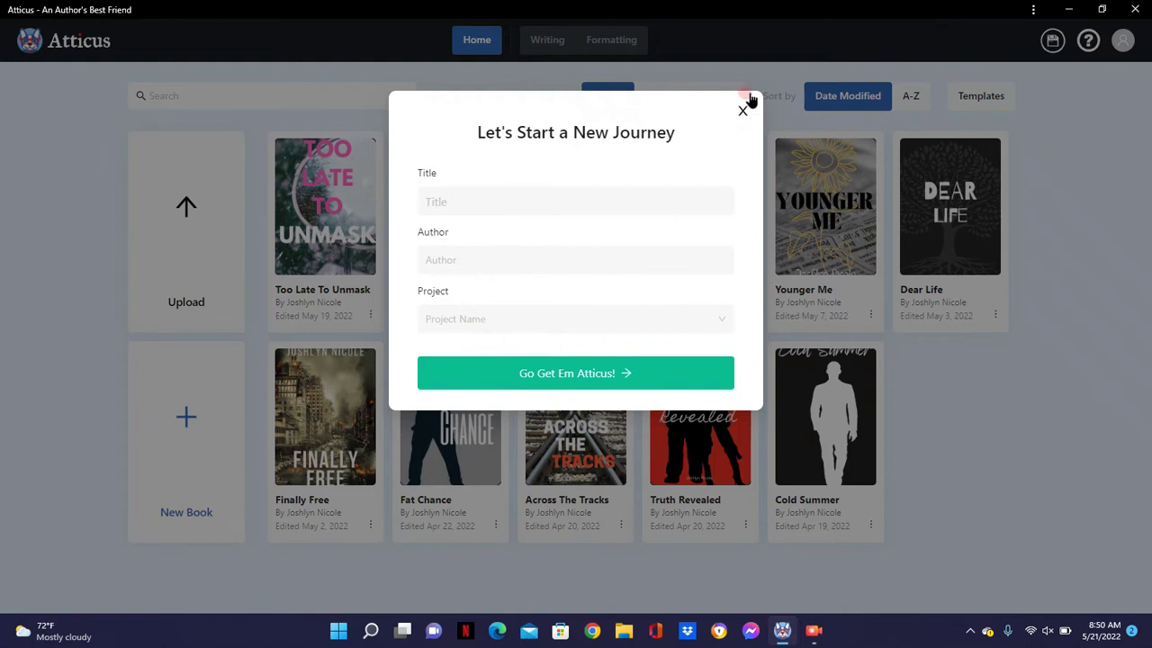
click(743, 111)
click(163, 230)
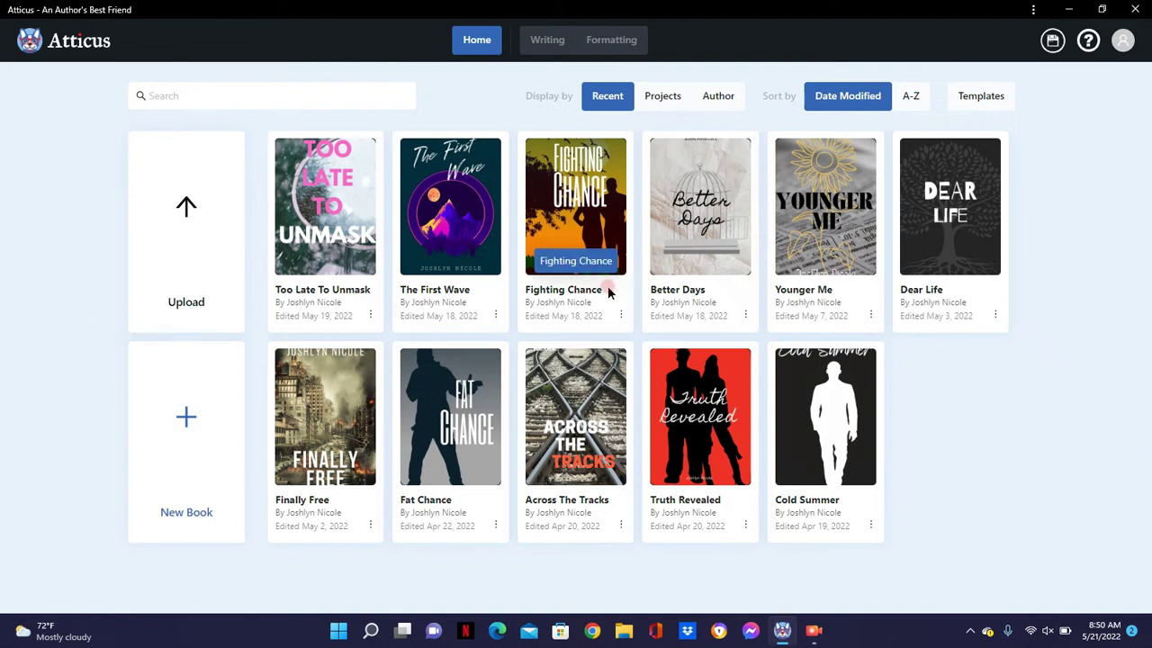
- Open the book Finally Free for writing and expand its front matter section
click(342, 452)
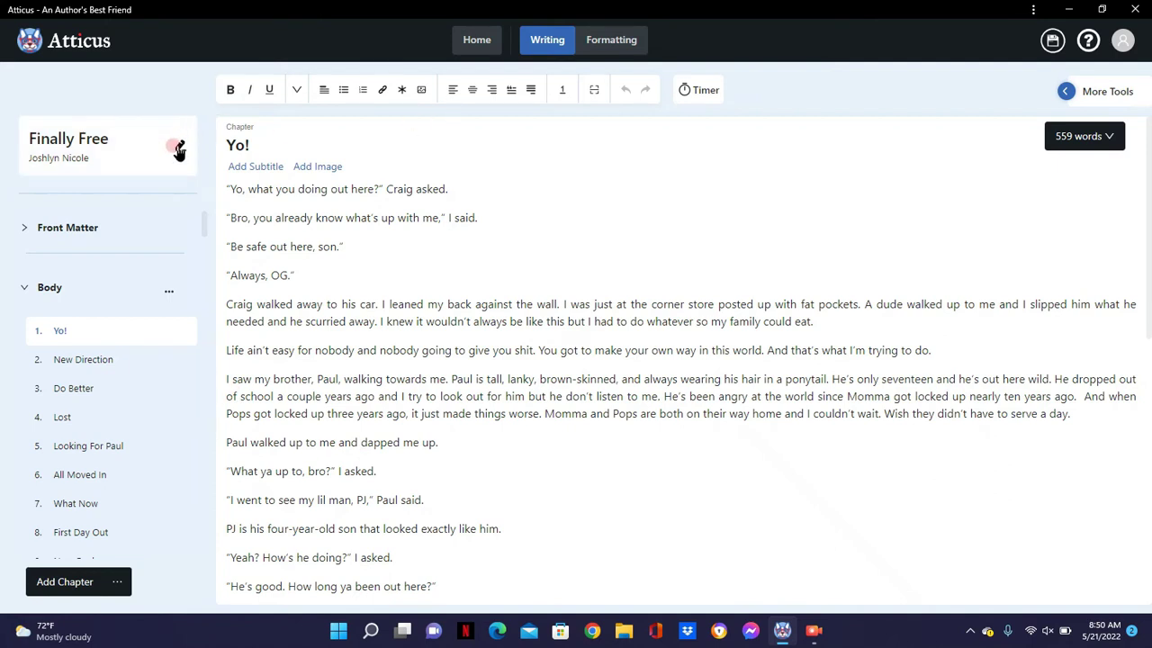
click(24, 230)
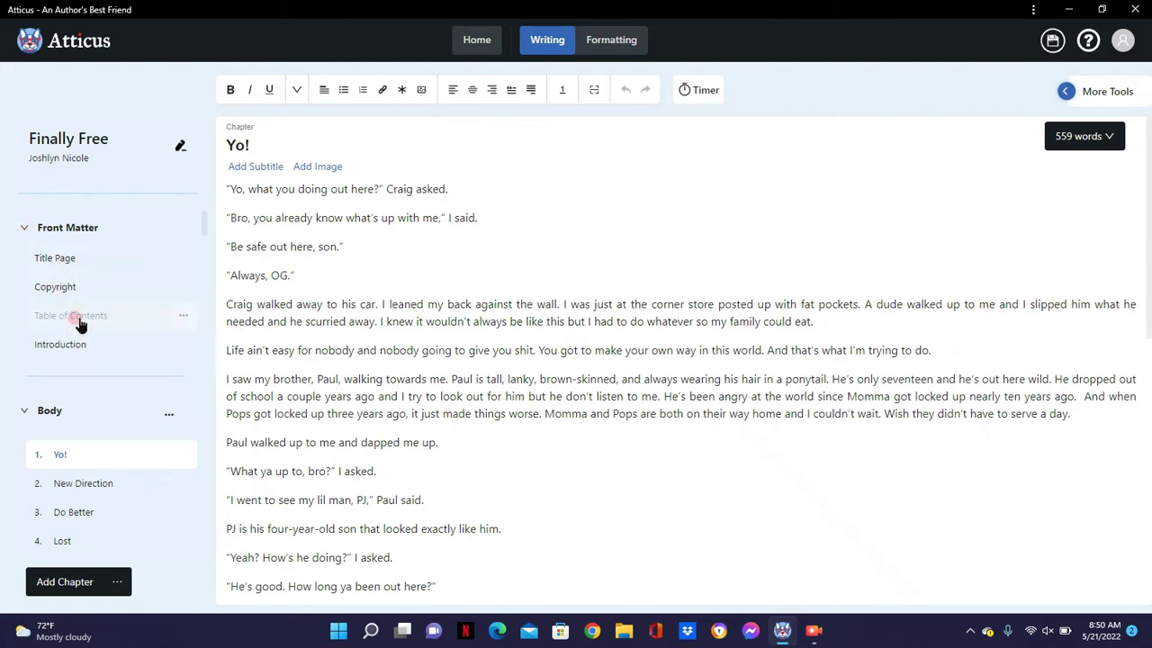
click(203, 229)
- Open the chapters Got Beef and Testing Me from the book's body and look through their text
drag(202, 229, 193, 360)
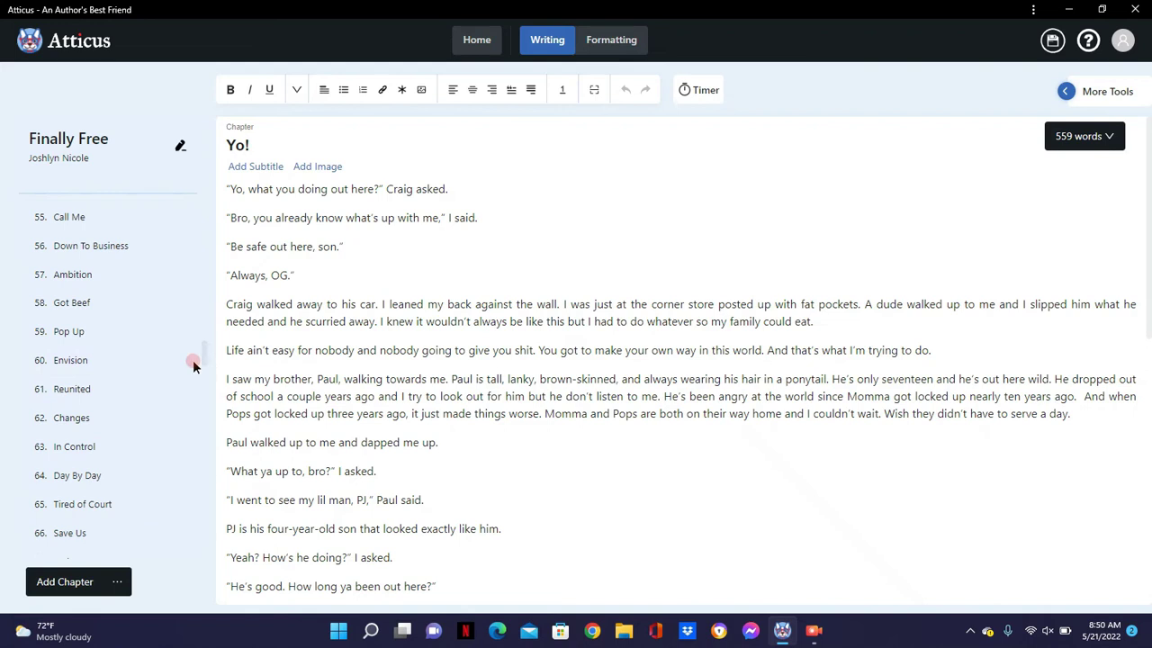
click(99, 311)
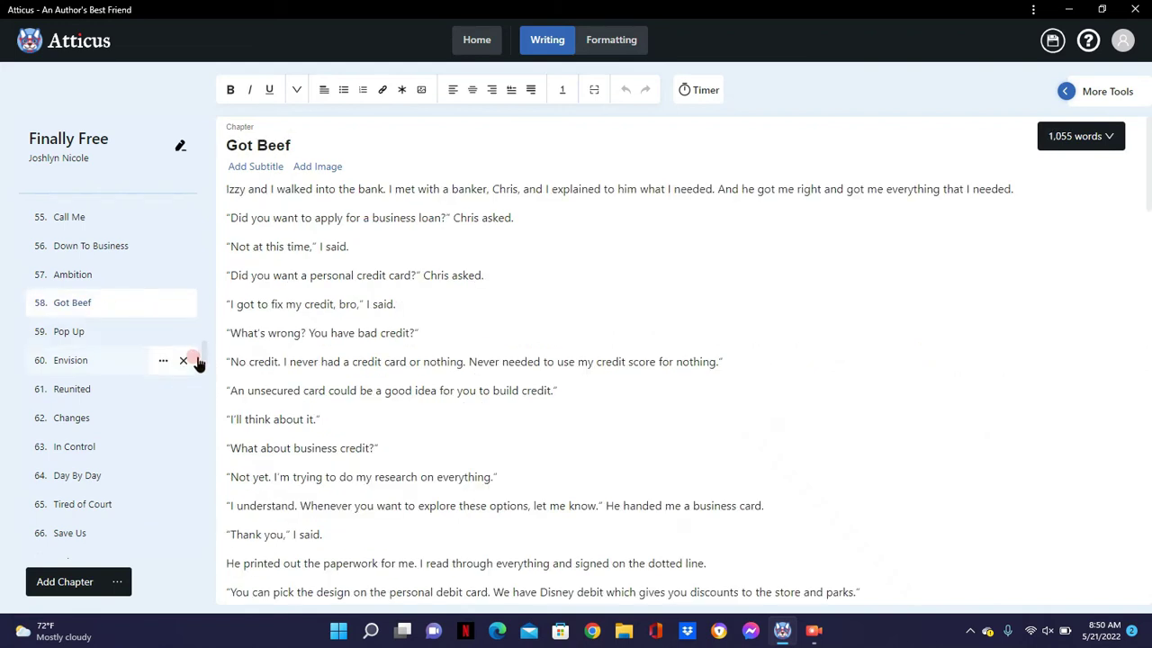
key(ctrl+a)
drag(206, 364, 206, 560)
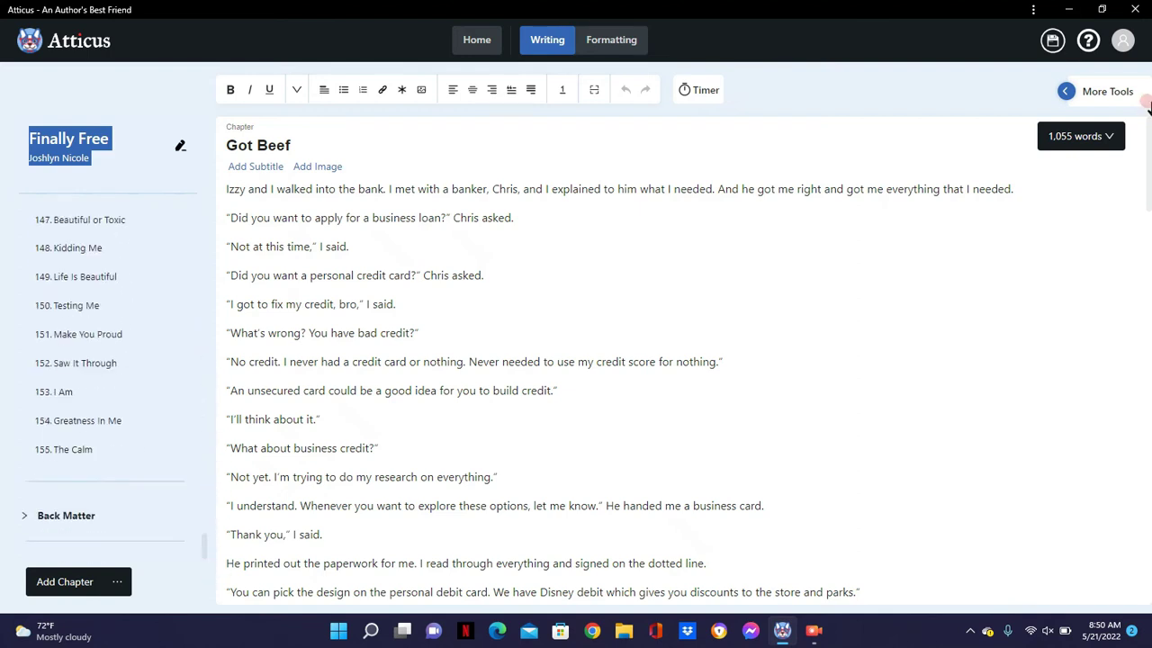
drag(1147, 150, 1147, 360)
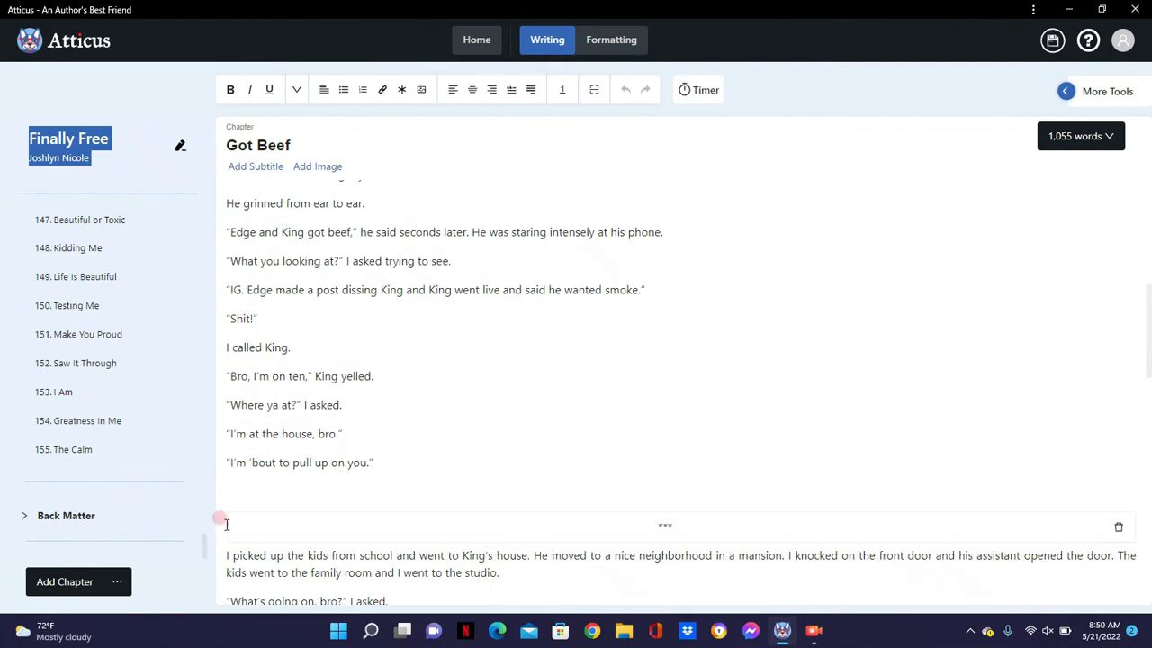
click(87, 307)
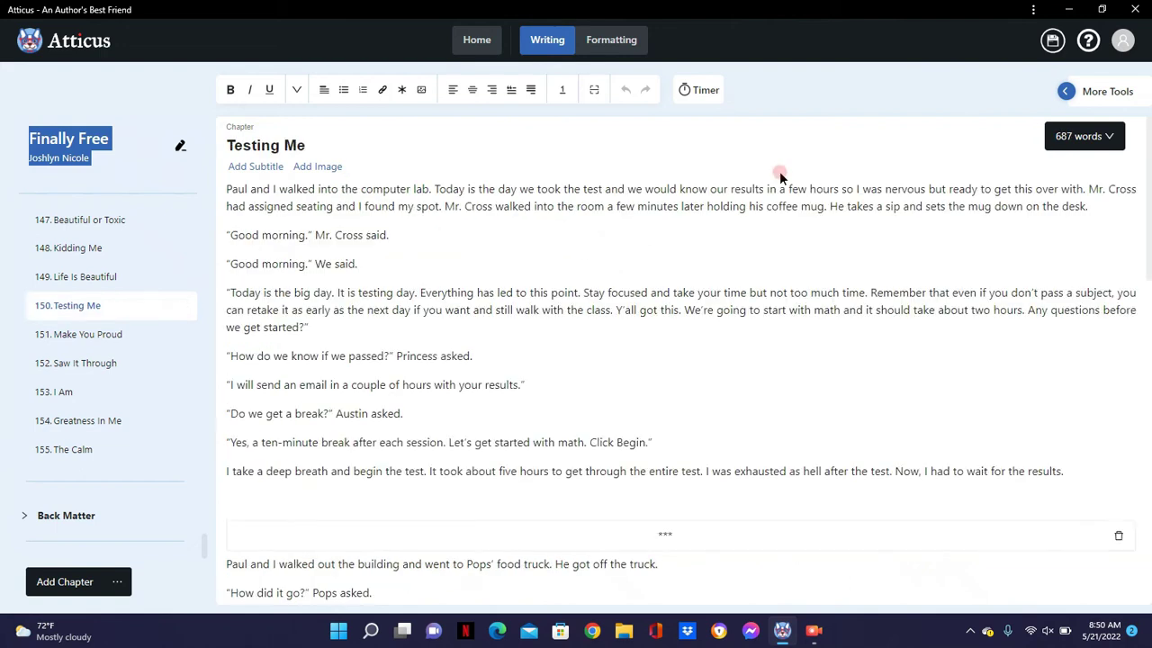
drag(1146, 196, 1079, 269)
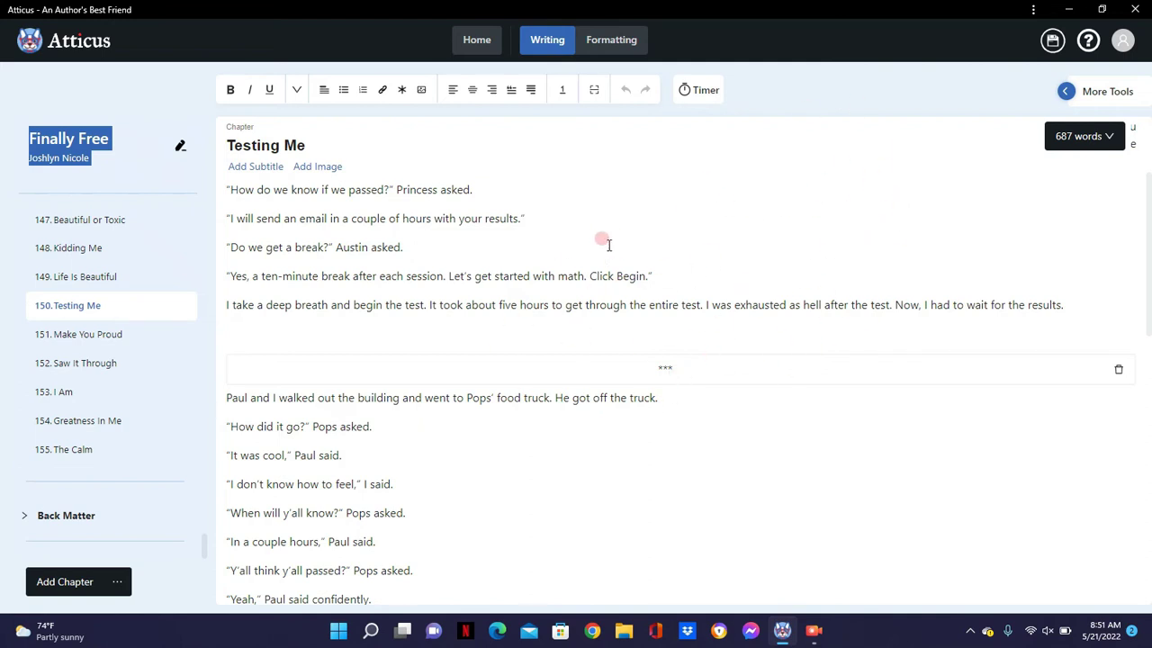
- Expand the book's back matter and open the About Author page
click(65, 515)
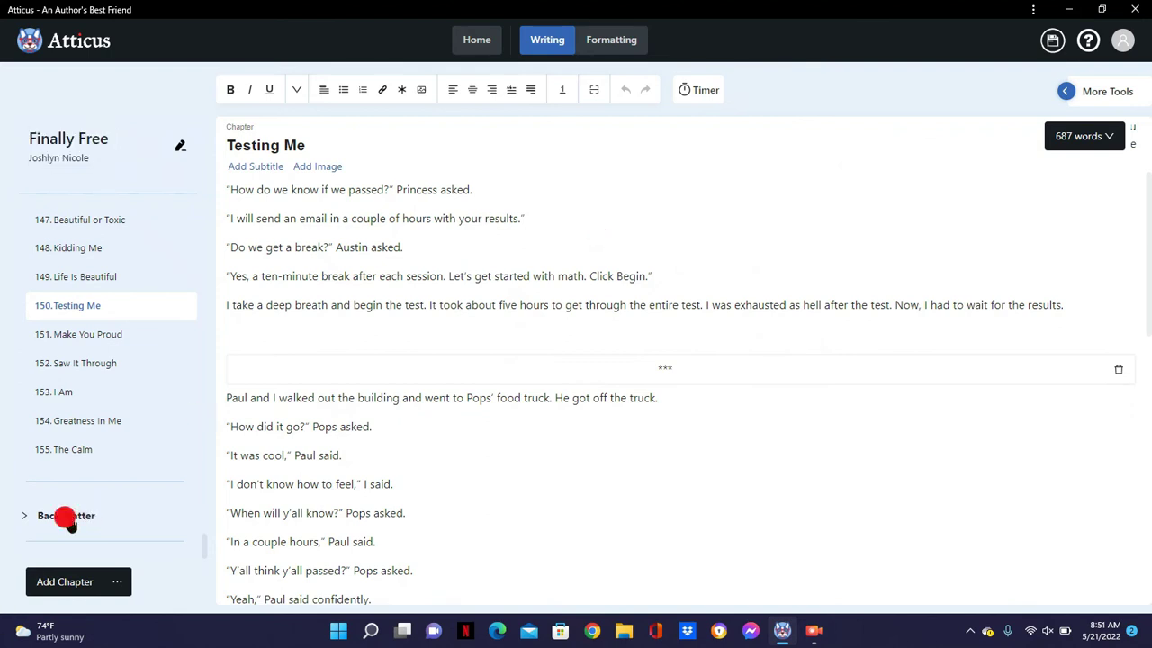
drag(203, 543, 208, 555)
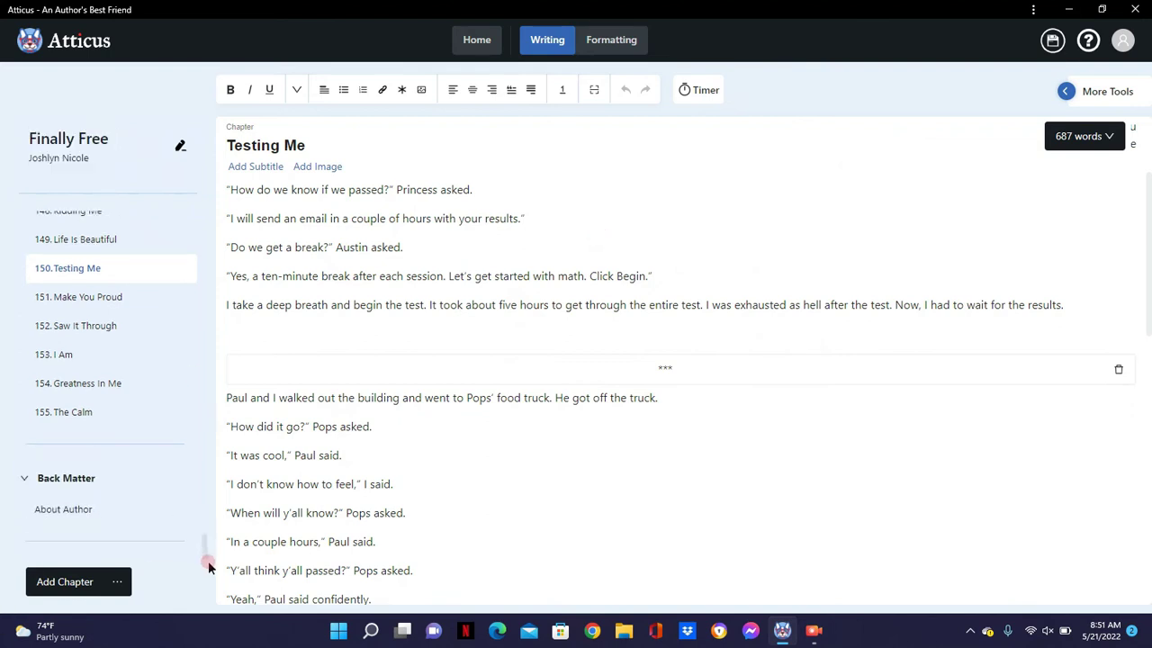
click(63, 508)
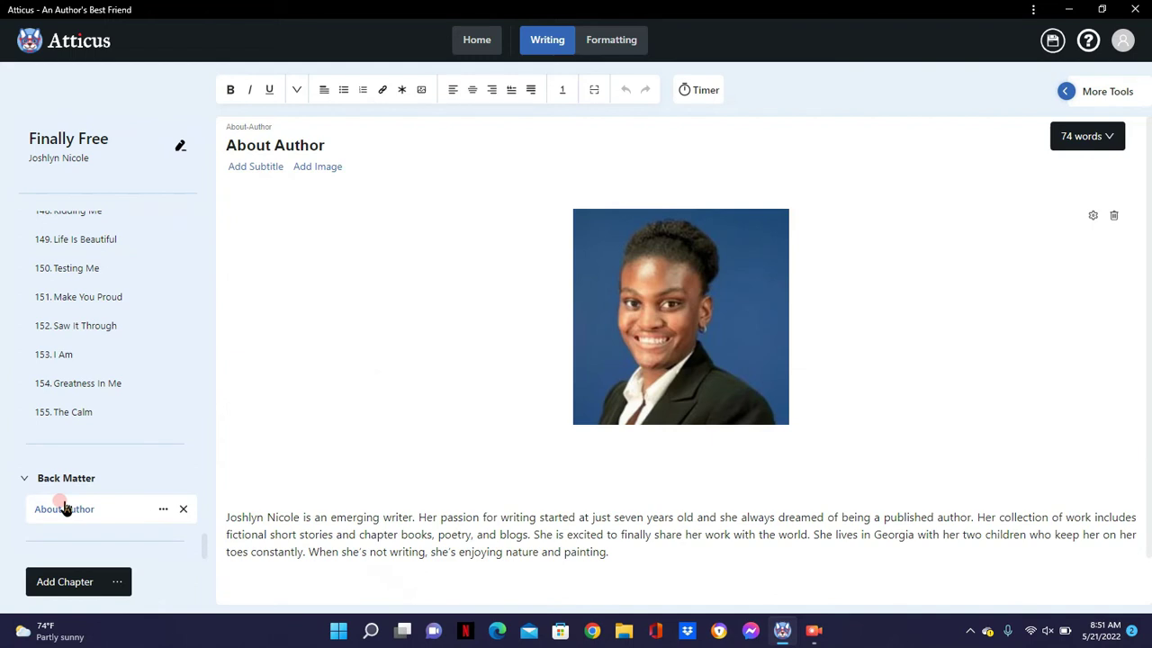
click(225, 537)
drag(200, 543, 225, 406)
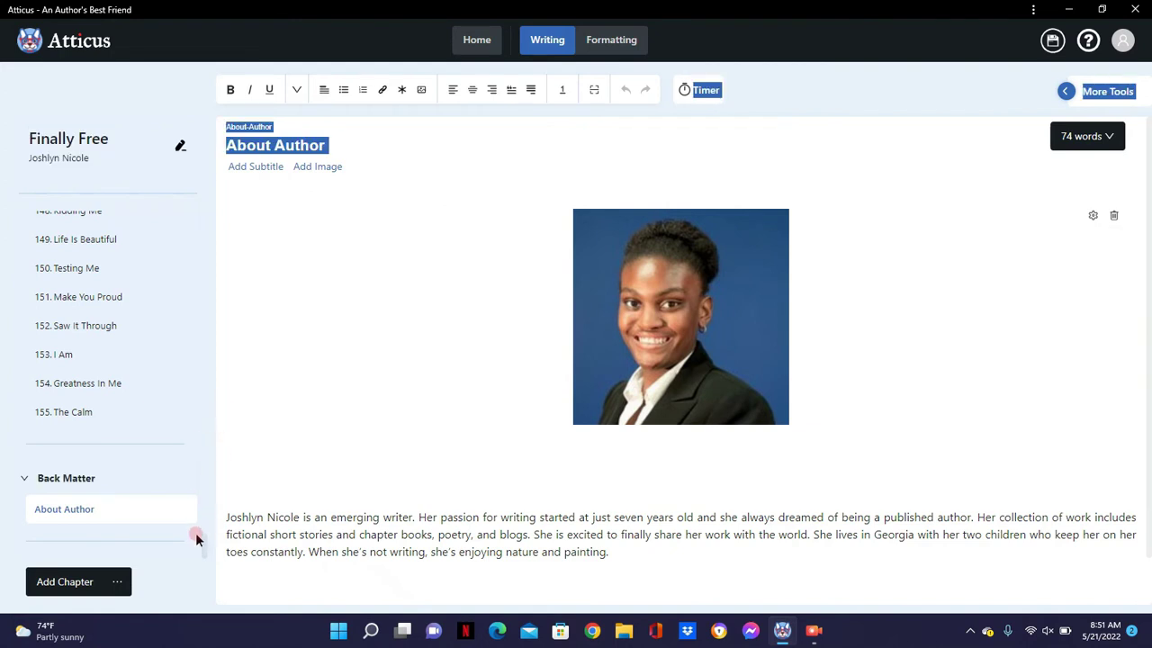
drag(203, 547, 348, 255)
click(347, 257)
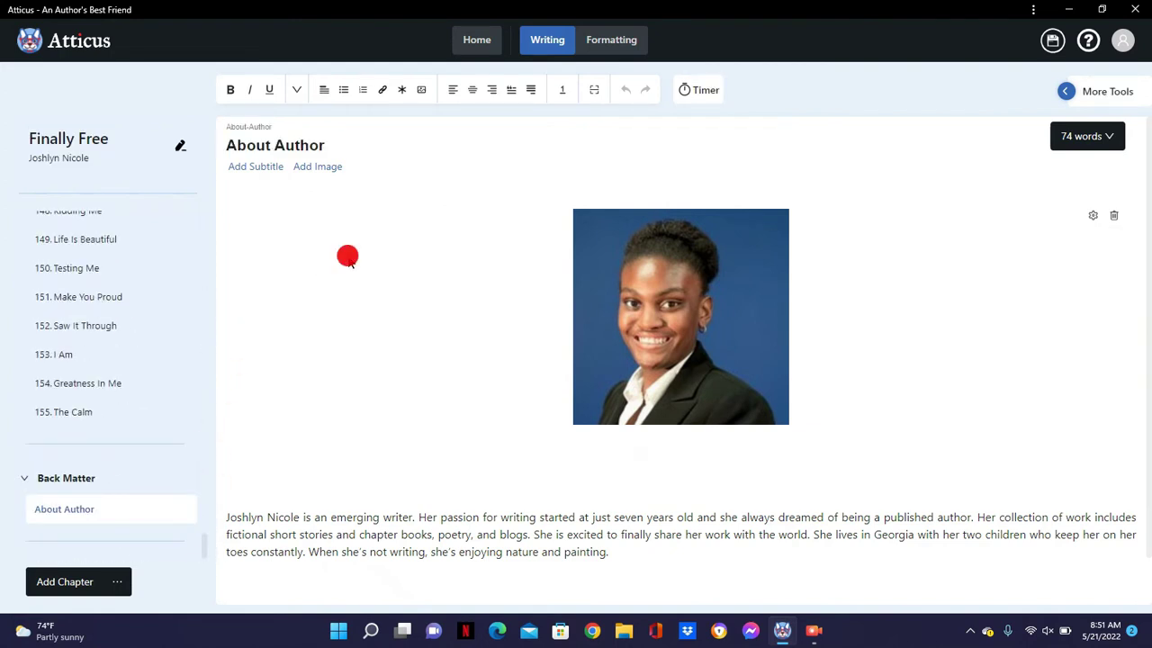
- View the page types that can be added to the book, and leave without adding one
click(117, 583)
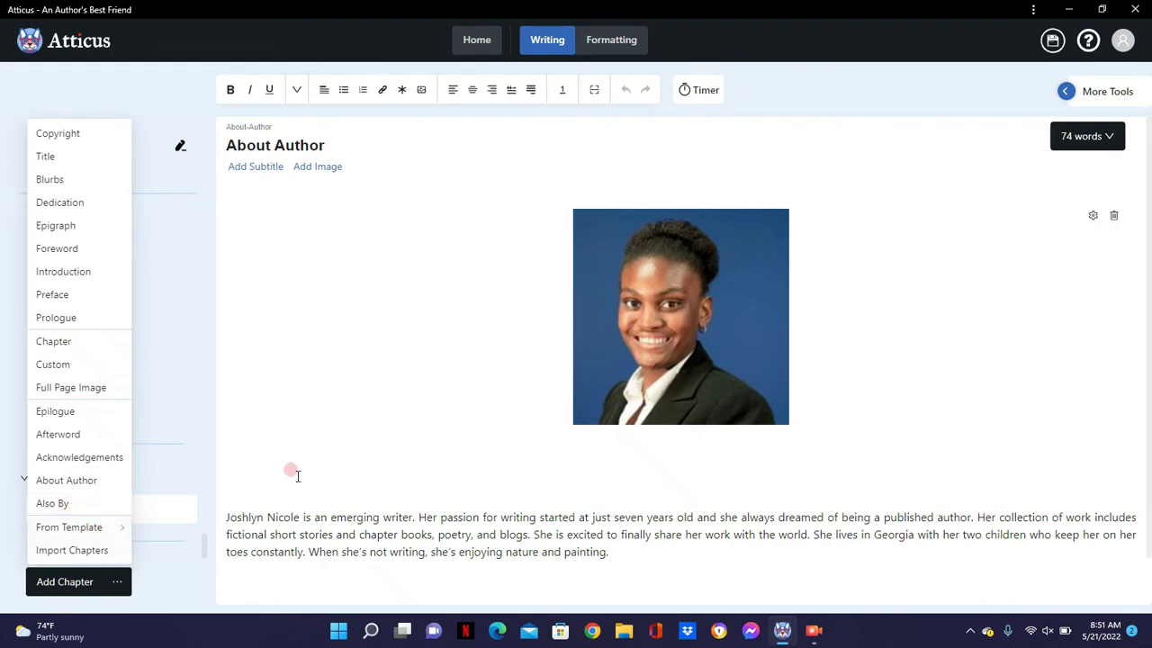
click(409, 291)
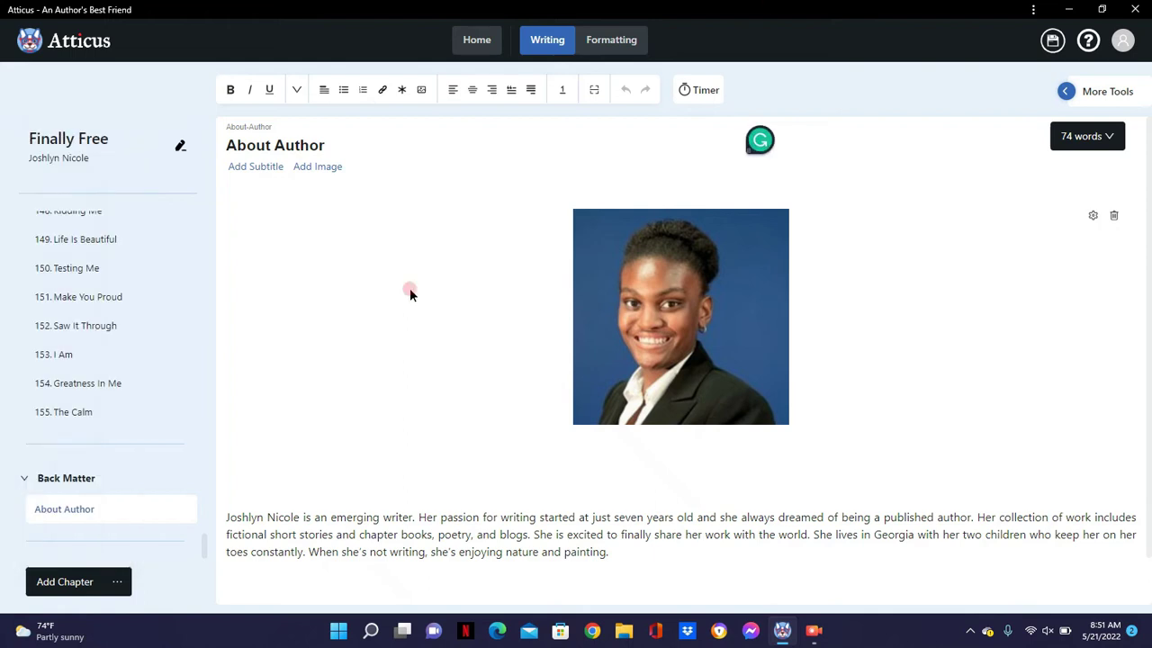
- Examine the additional writing tools, including the goals and editor settings, plus the timer and text style options
click(1067, 93)
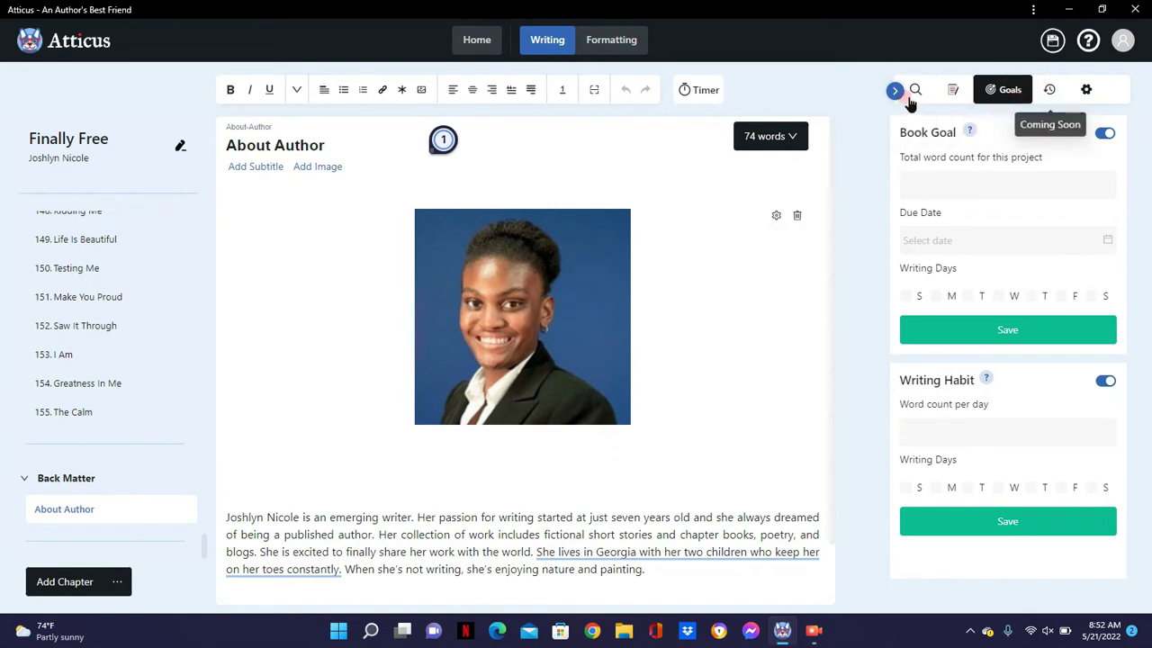
click(1082, 97)
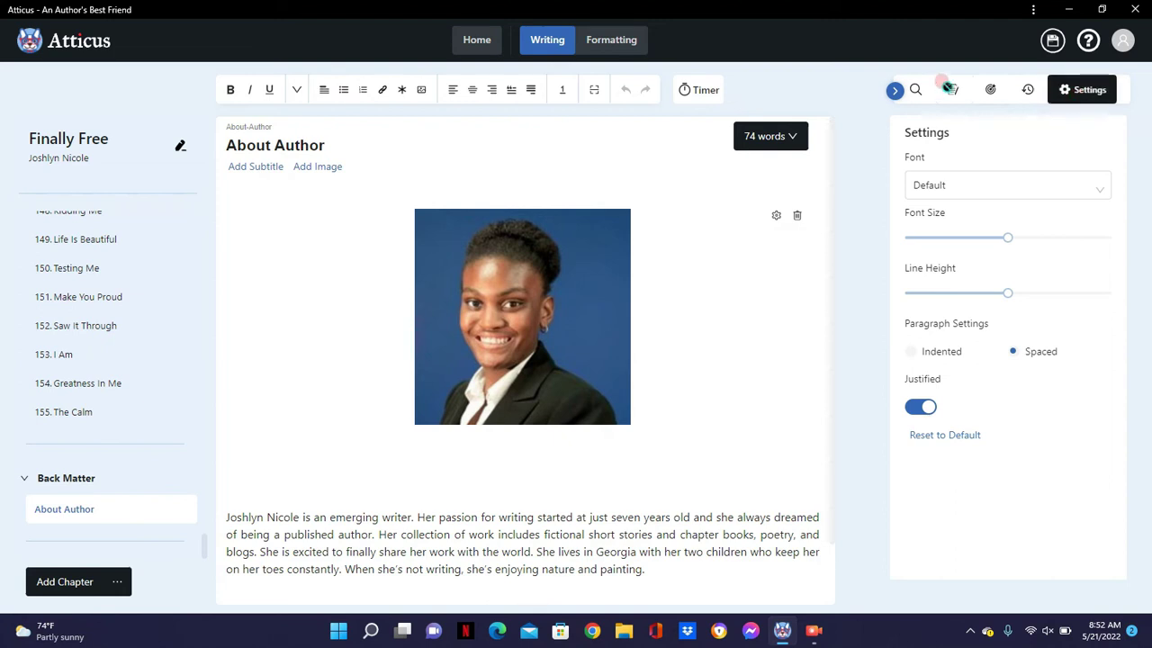
click(895, 92)
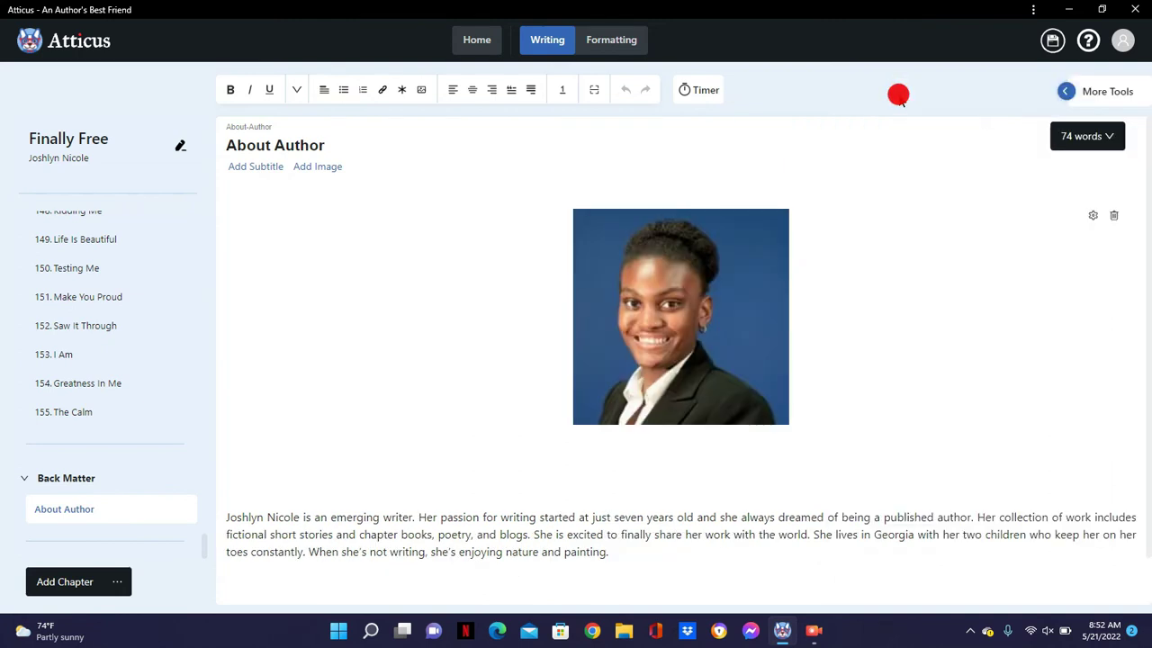
click(694, 90)
click(295, 94)
- Switch to formatting the book and browse the pages of built-in Atticus themes, closing the Mail and Calendar Accounts window that interrupts
click(637, 42)
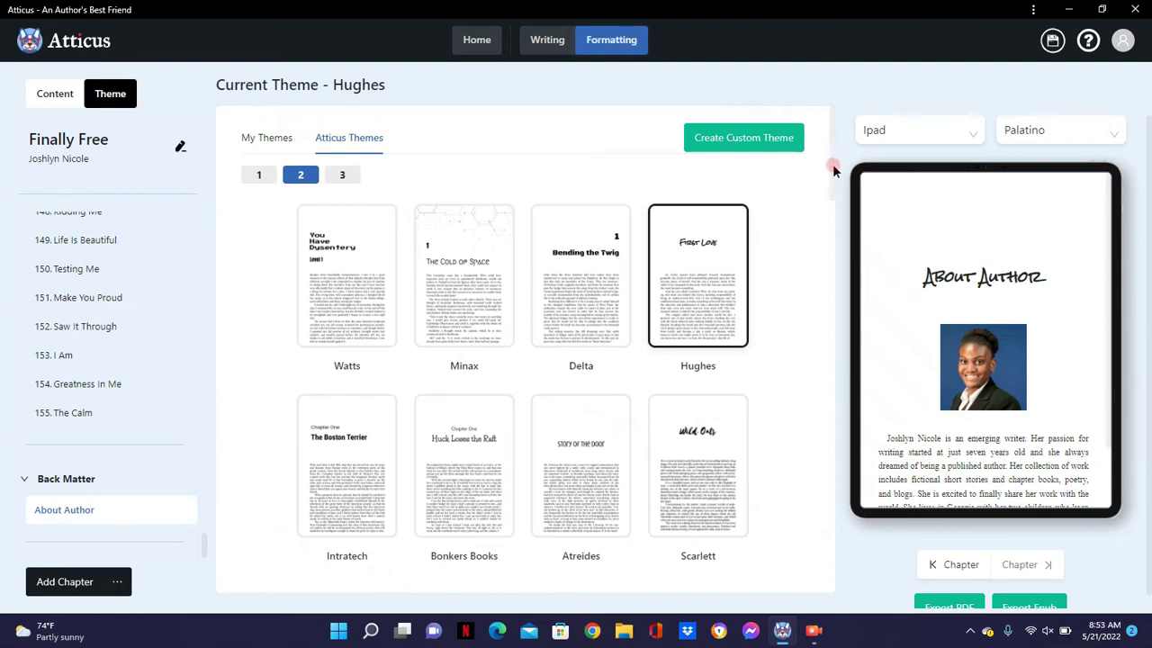
drag(833, 171, 833, 186)
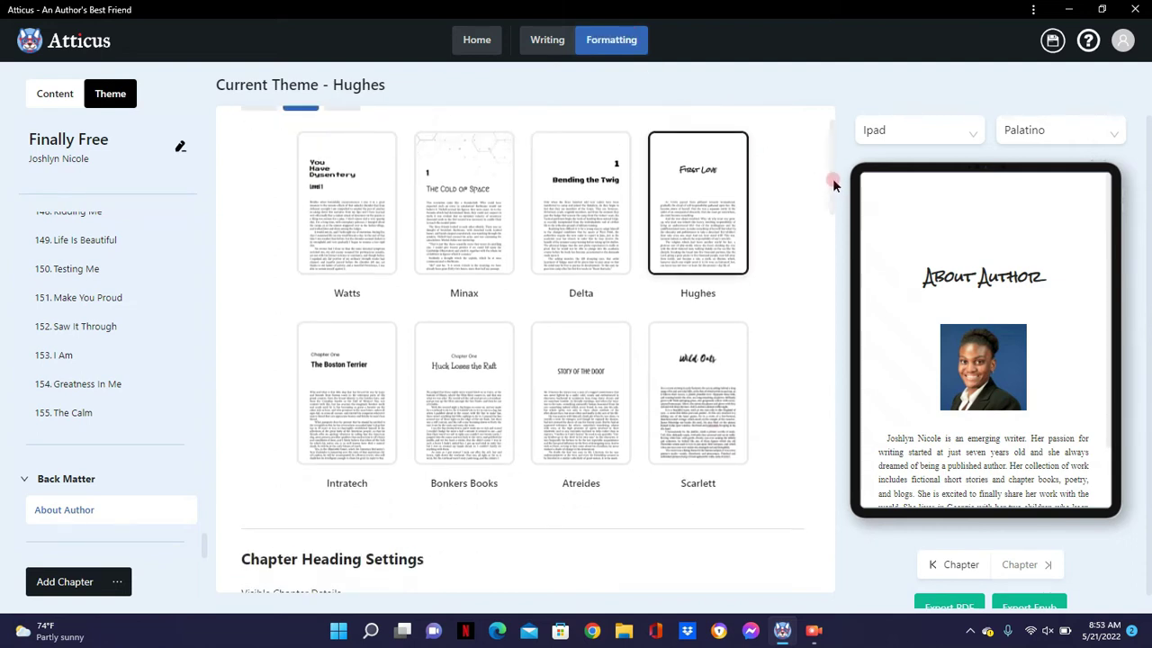
drag(1112, 231, 1116, 245)
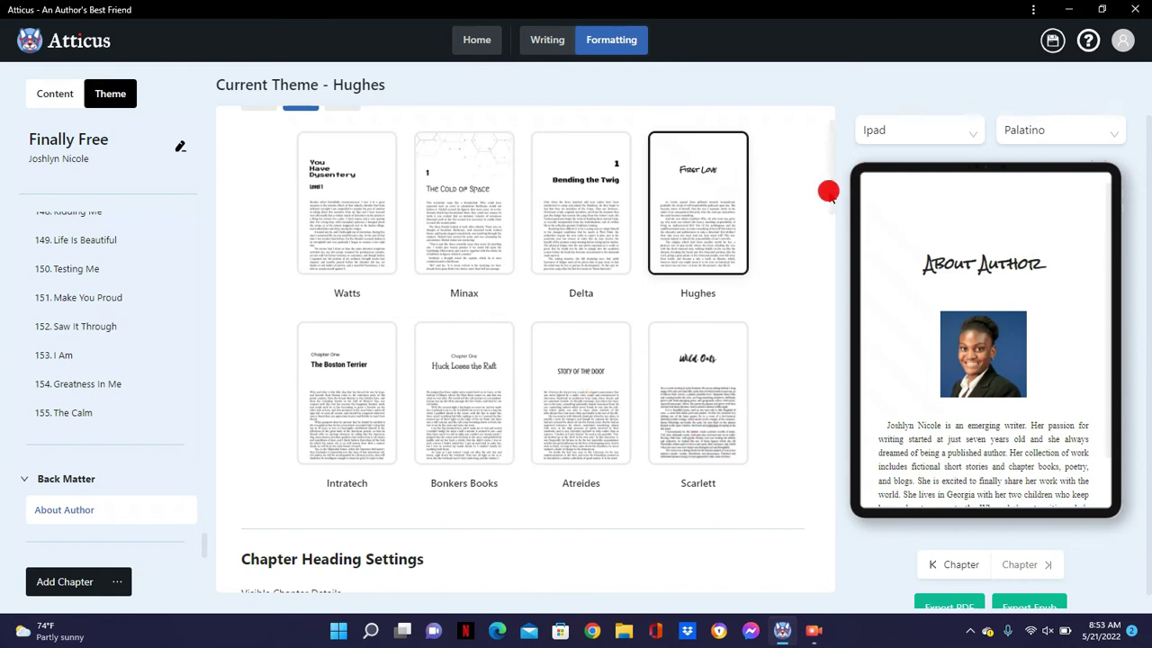
scroll(828, 185, up, 1)
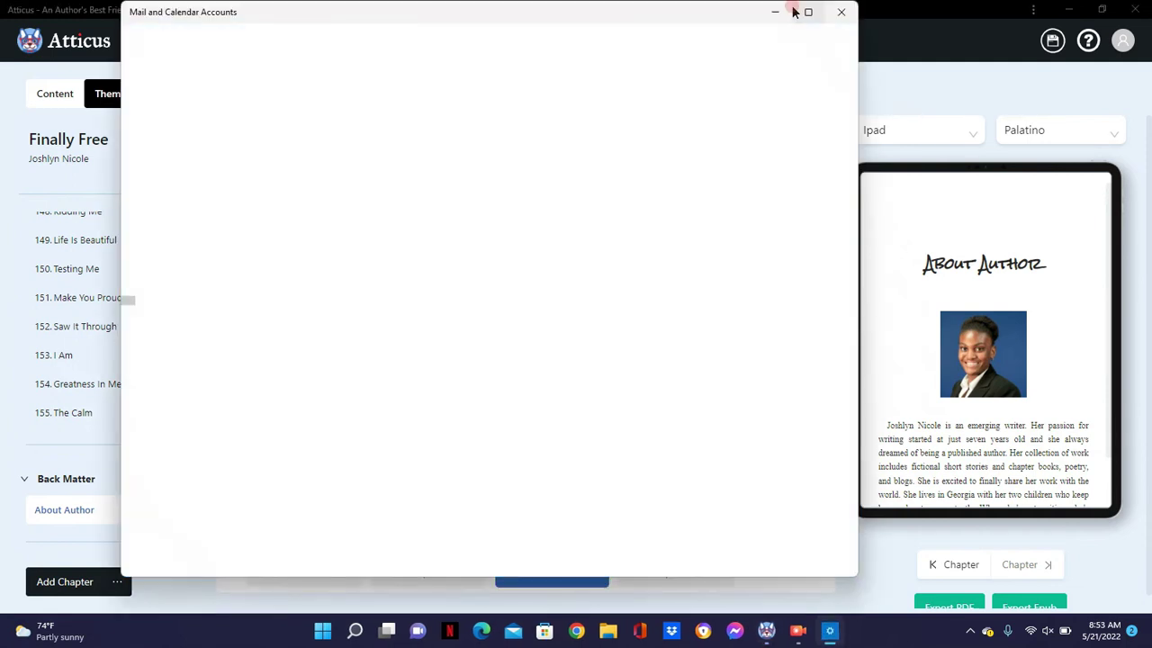
click(841, 12)
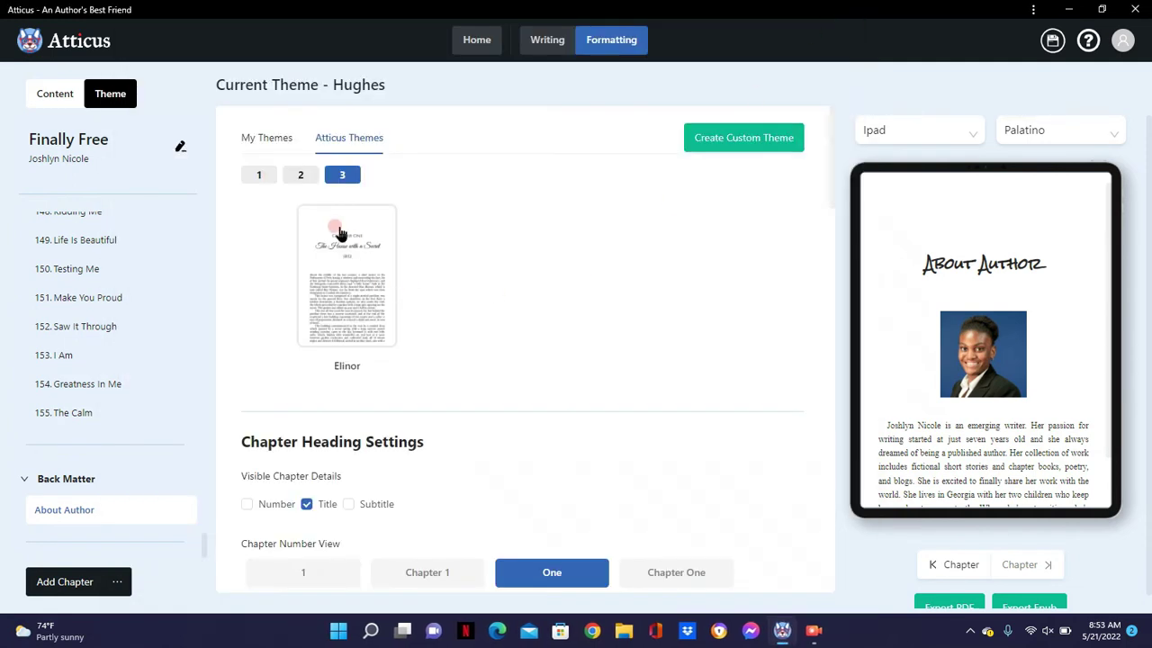
click(254, 176)
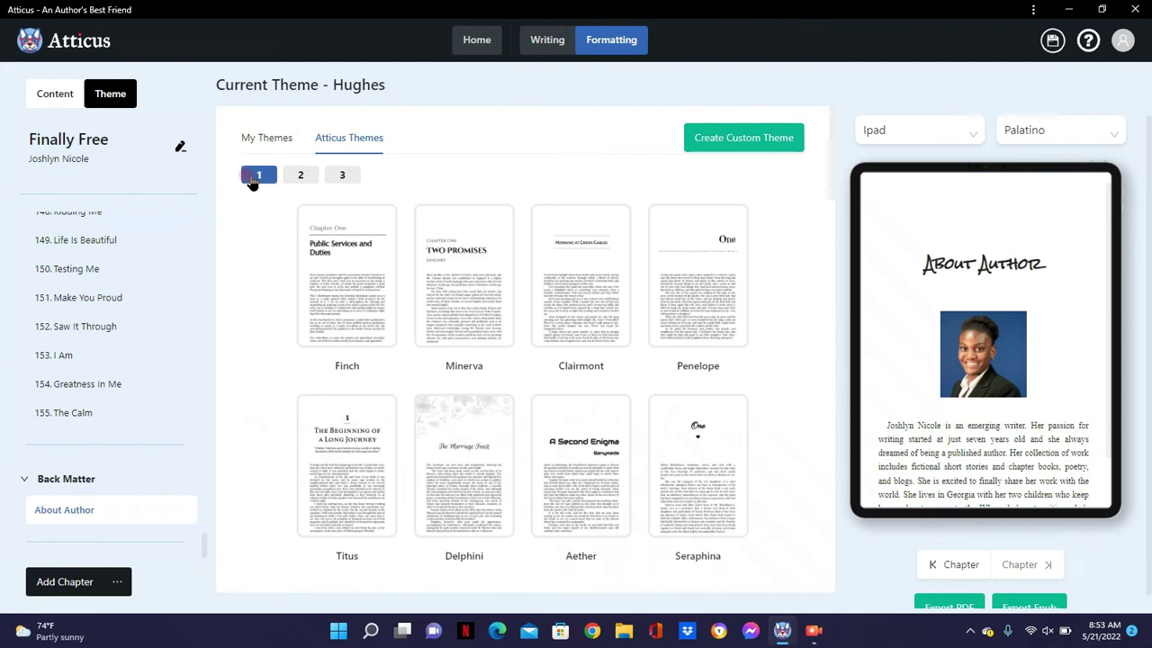
scroll(835, 194, down, 2)
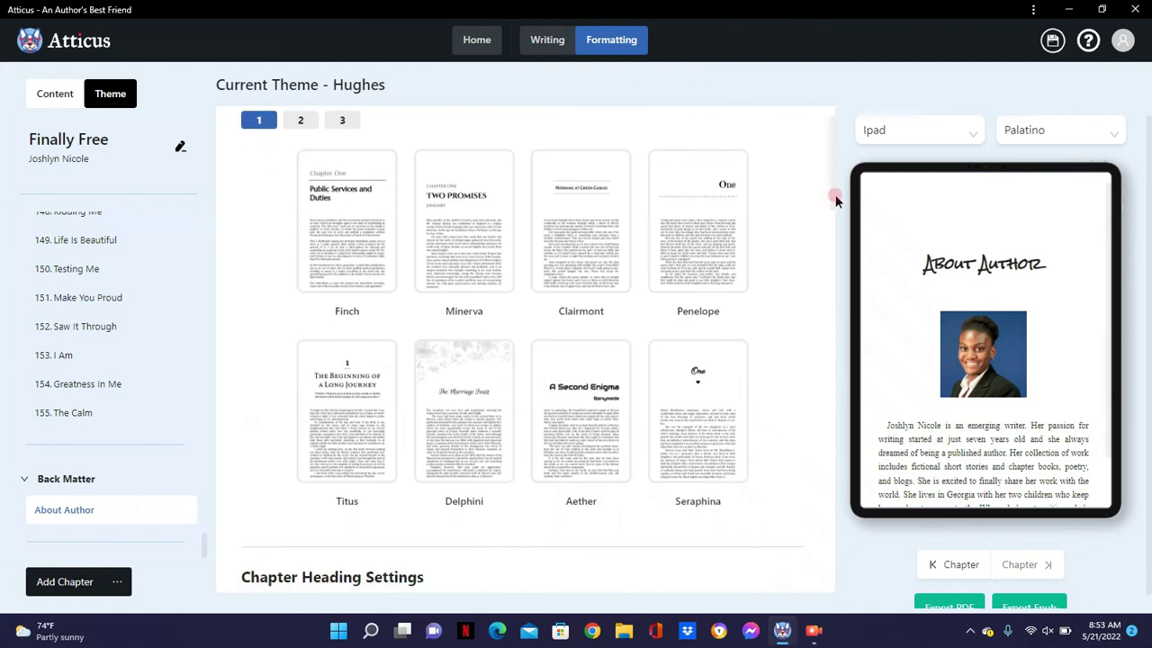
- Preview the About Author page on the Iphone, Galaxy Tab 7 and Kobo Clara devices
click(973, 130)
click(922, 209)
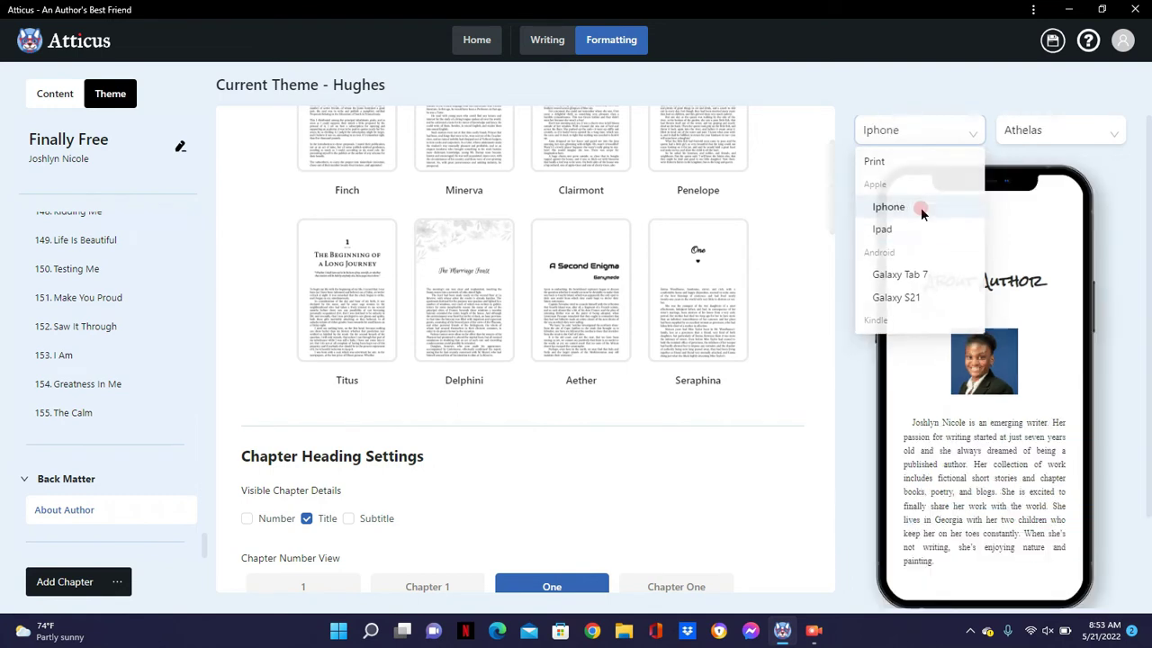
click(919, 124)
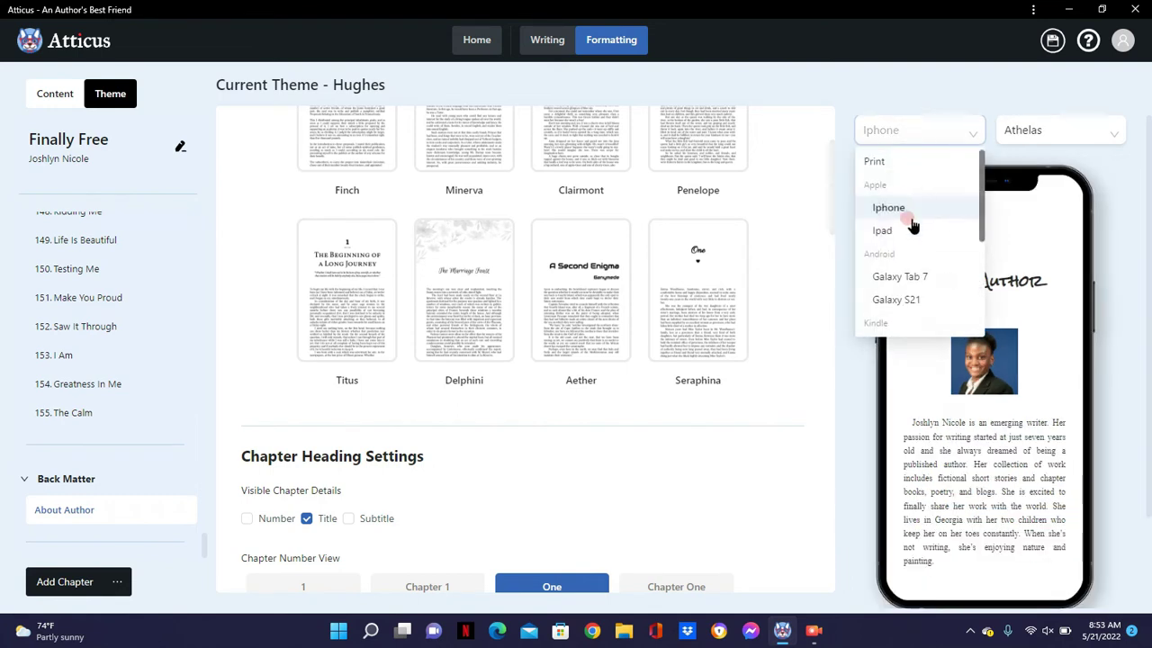
click(900, 277)
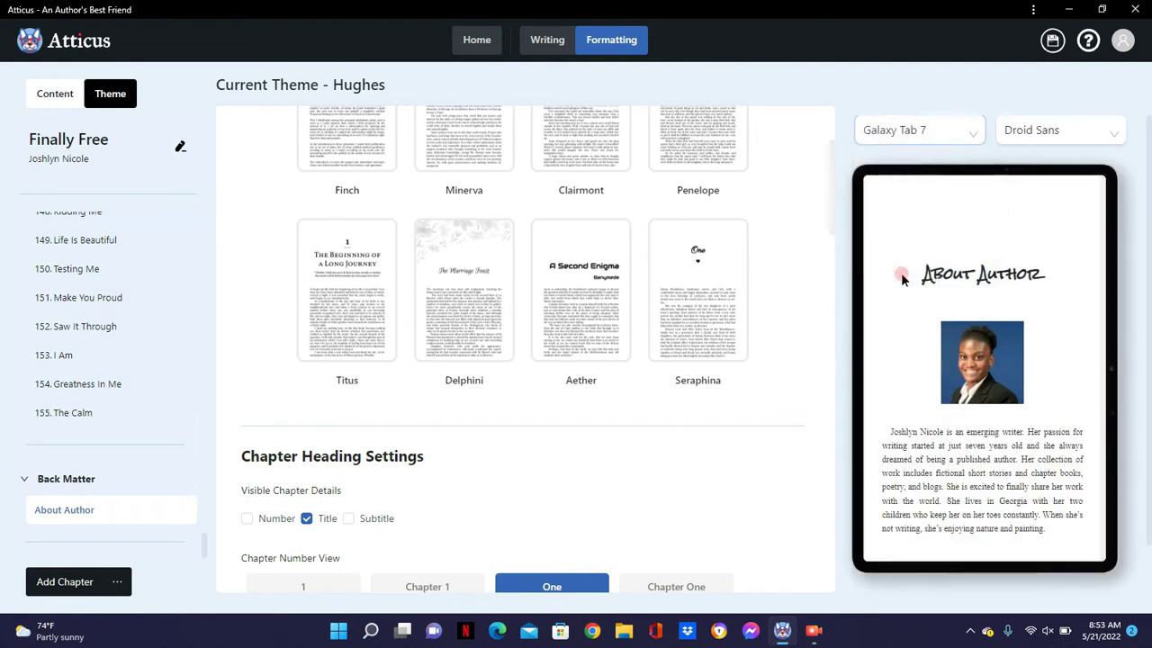
click(932, 136)
drag(981, 185, 981, 292)
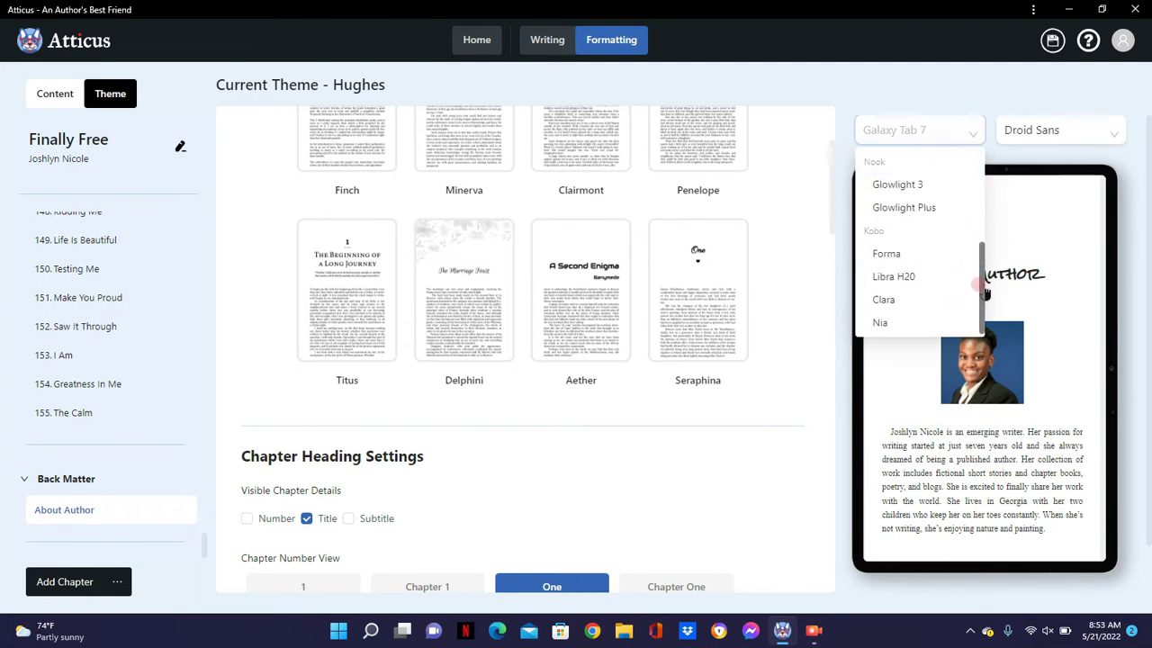
click(887, 293)
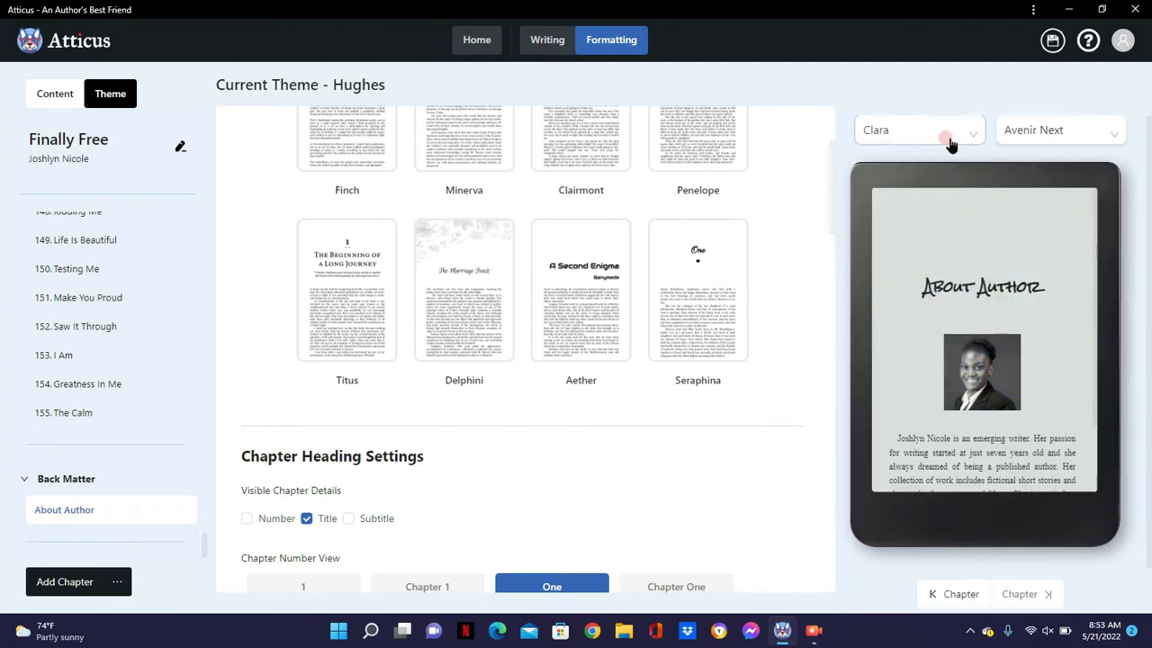
- Set the book preview to the Print format
click(948, 137)
drag(973, 262, 972, 159)
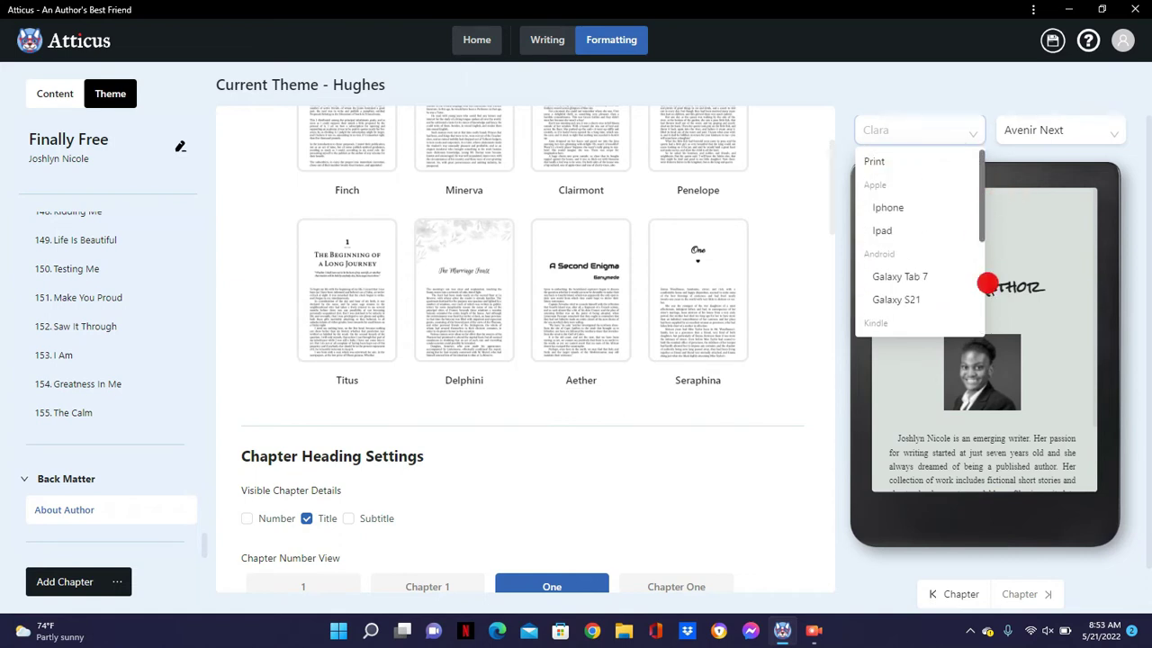
click(982, 216)
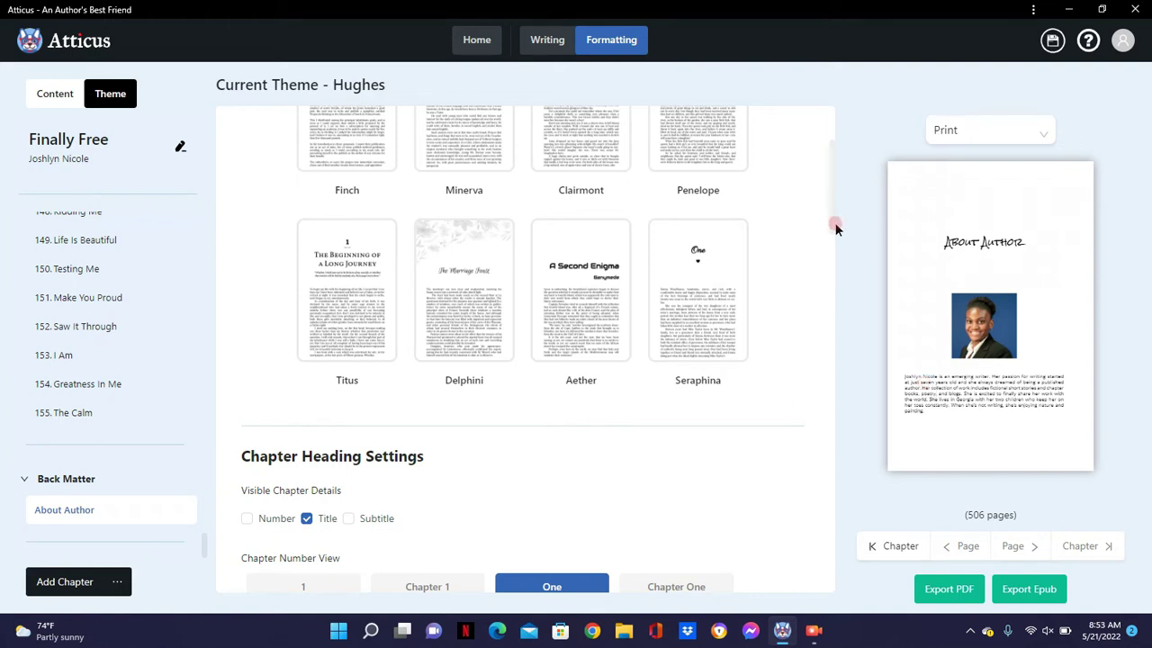
key(ctrl+a)
click(904, 146)
click(878, 149)
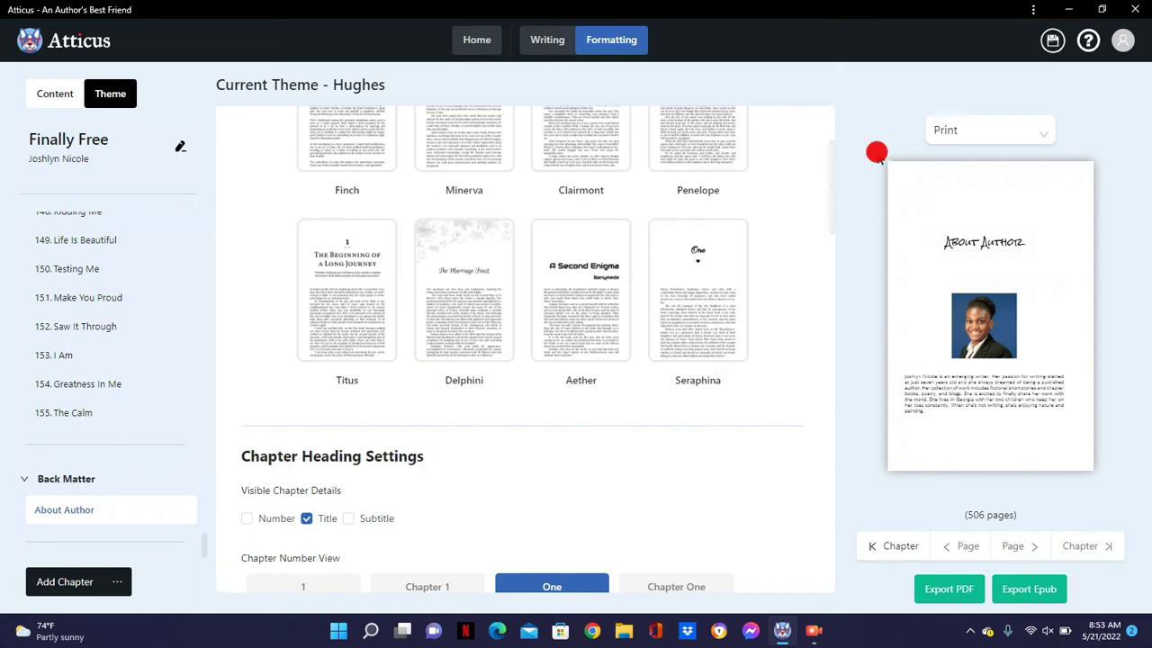
- Examine the Chapter Heading Settings of the Hughes theme and the available preview formats, keeping the preview on Print
click(831, 196)
drag(831, 197, 836, 219)
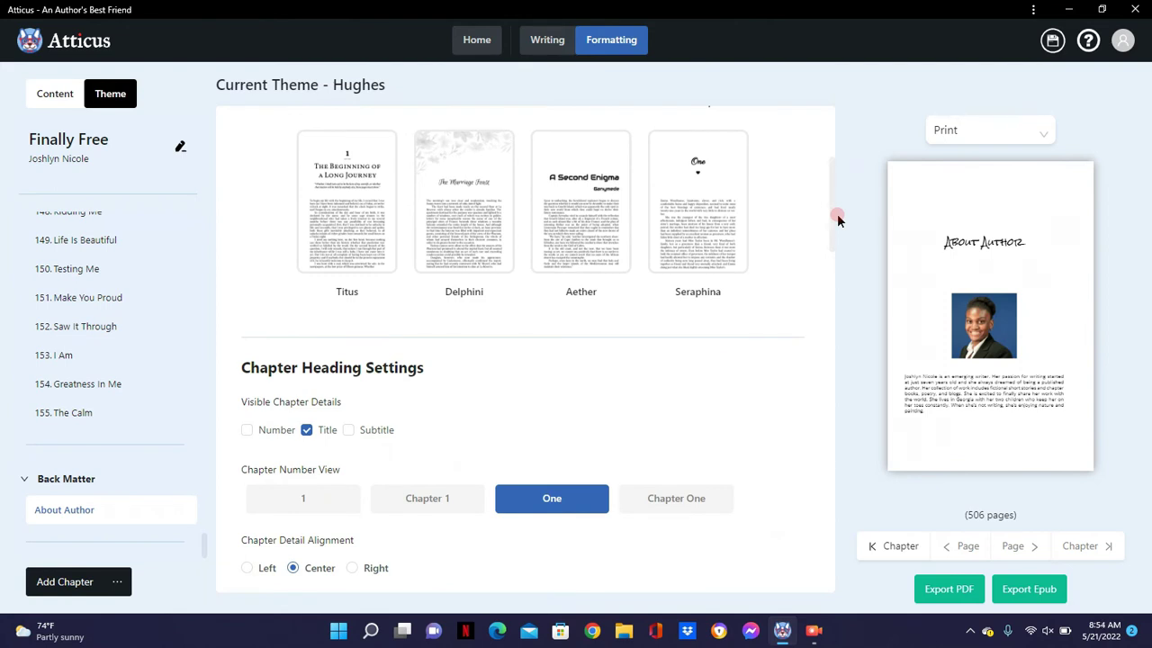
drag(831, 222, 833, 260)
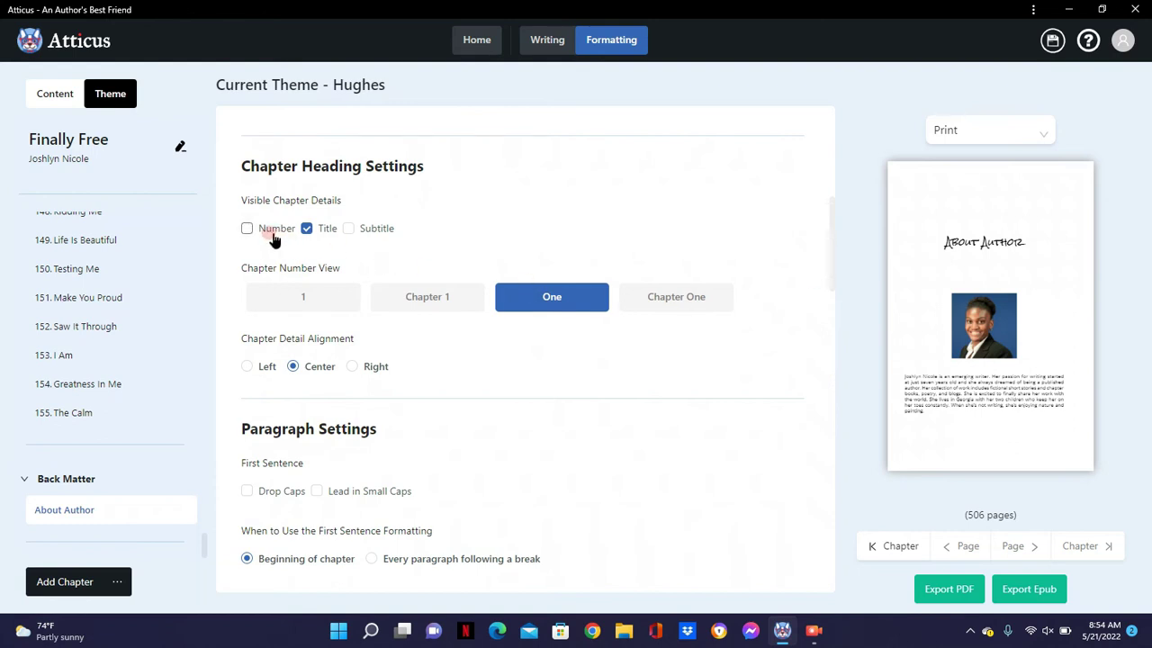
click(329, 230)
click(756, 282)
click(1008, 131)
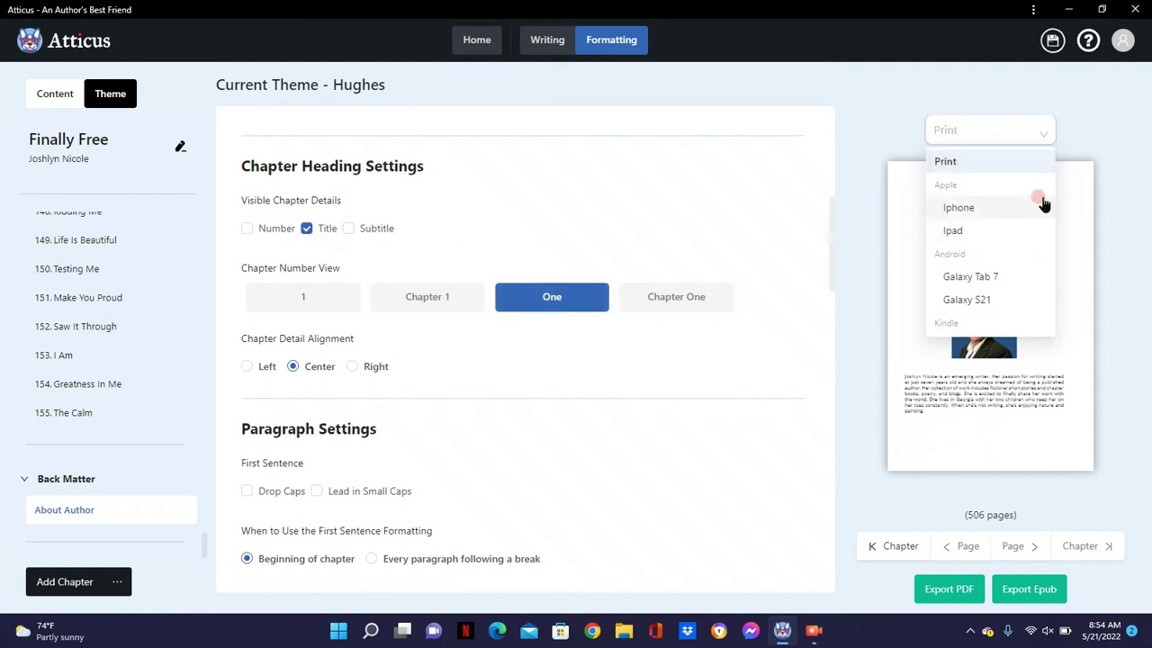
click(988, 160)
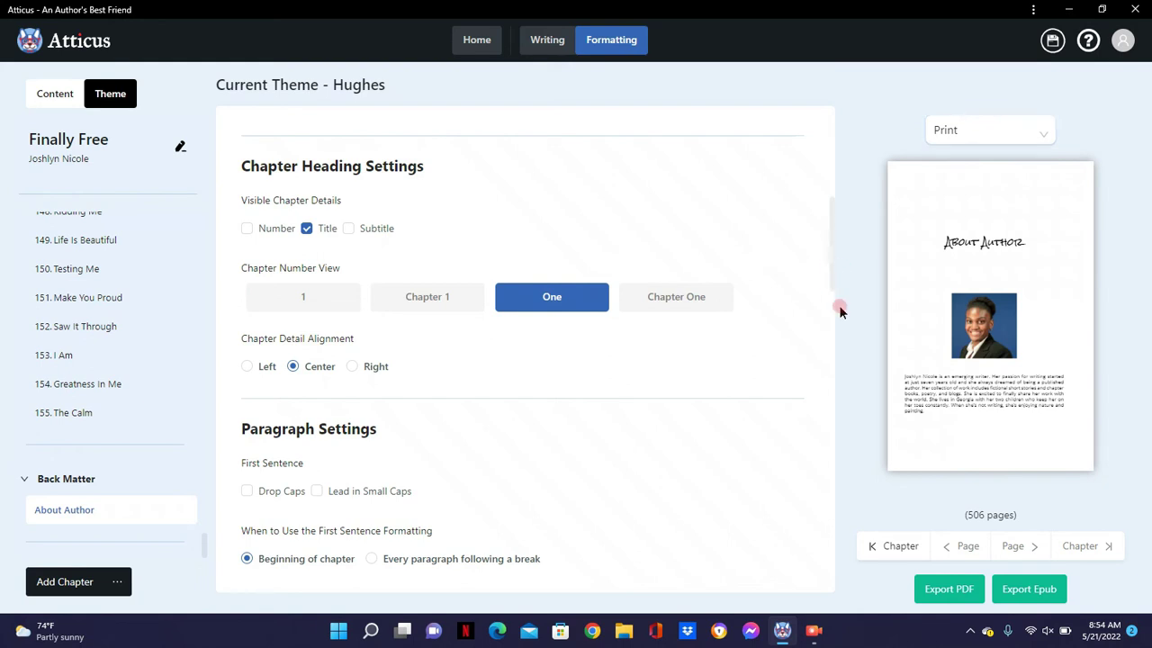
- Bring the Paragraph Settings into view and preview chapter 152, Saw It Through, on the Iphone
drag(838, 307, 738, 342)
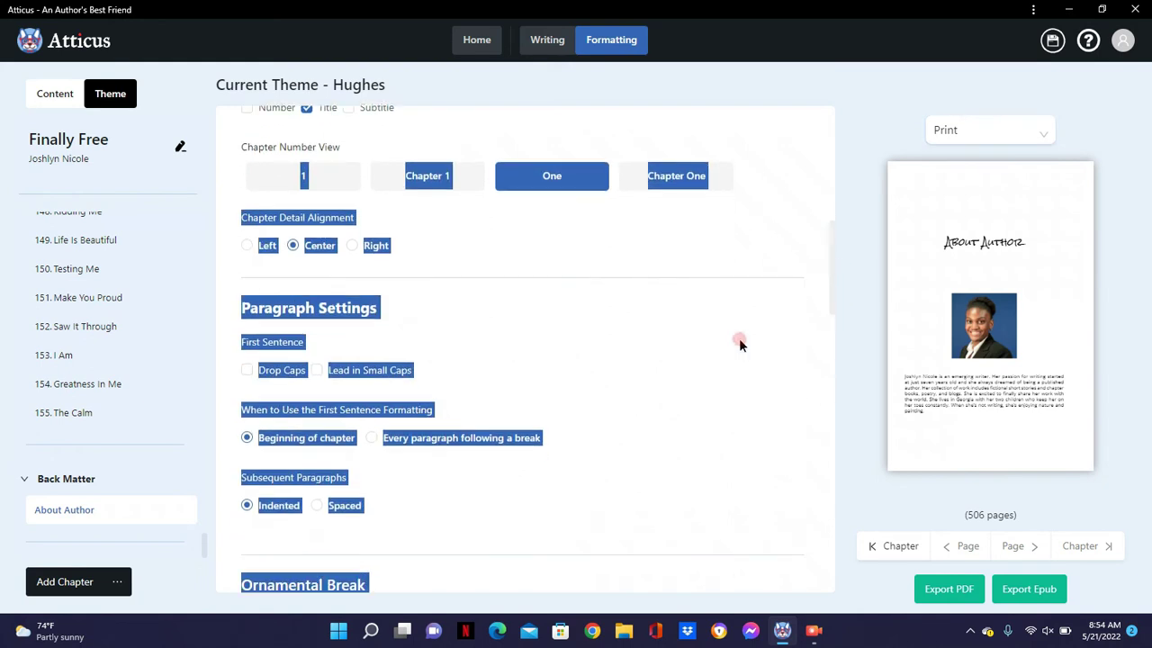
click(461, 331)
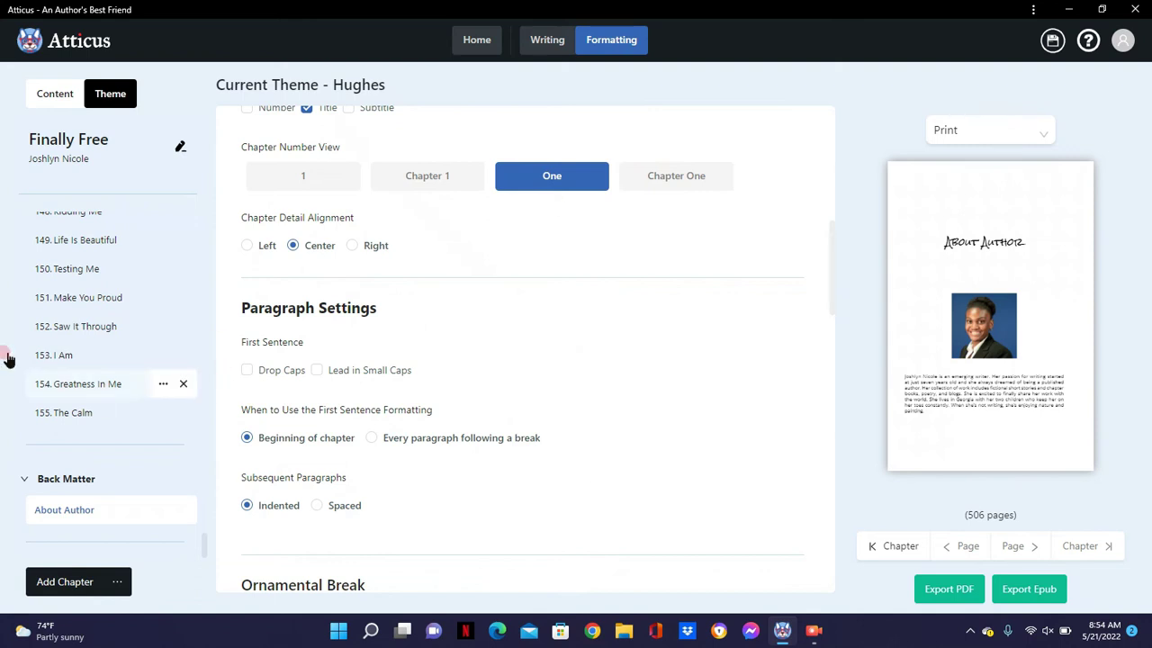
click(71, 334)
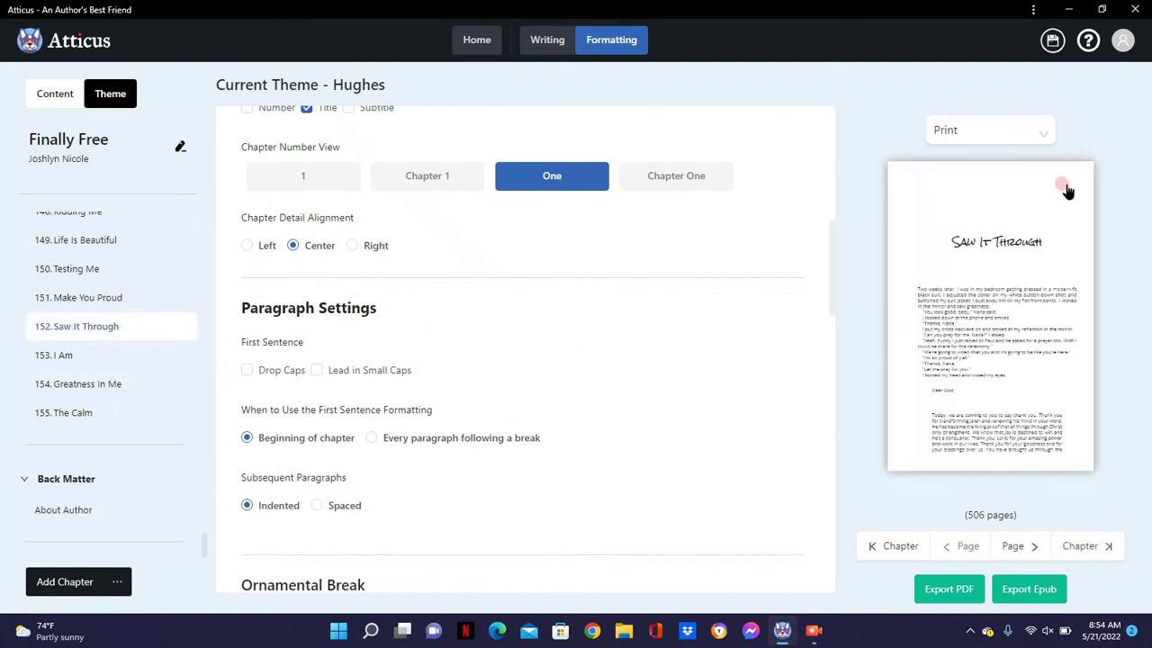
click(983, 133)
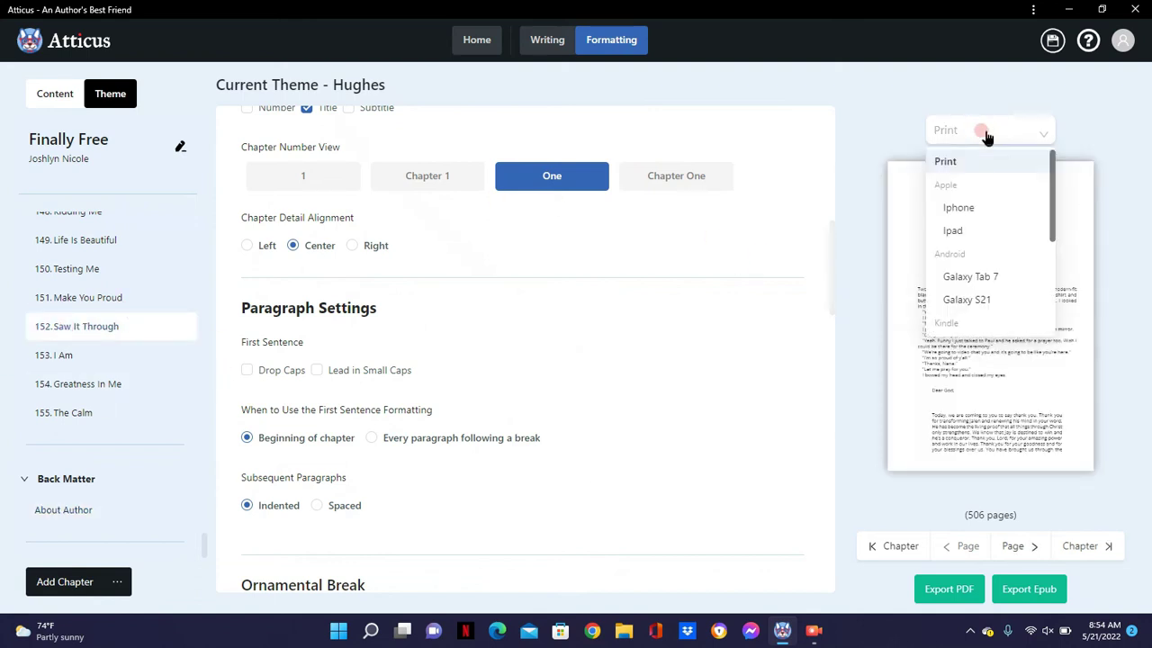
click(967, 213)
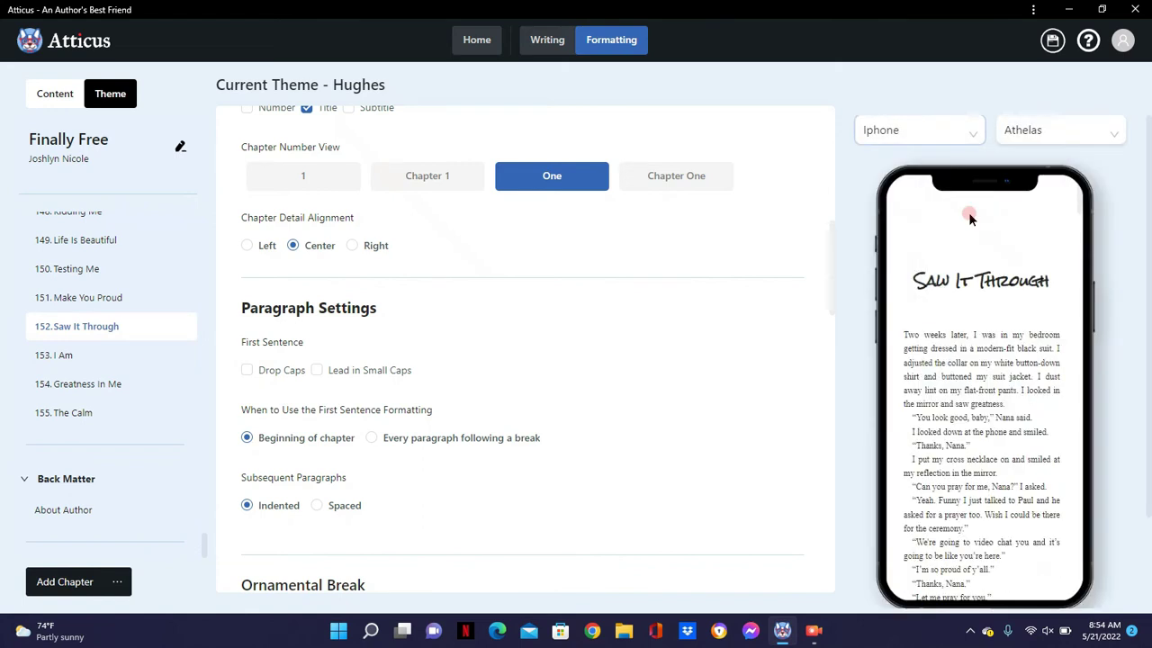
- Try Drop Caps and Lead in Small Caps on the first sentence one at a time, turning each off again
click(267, 376)
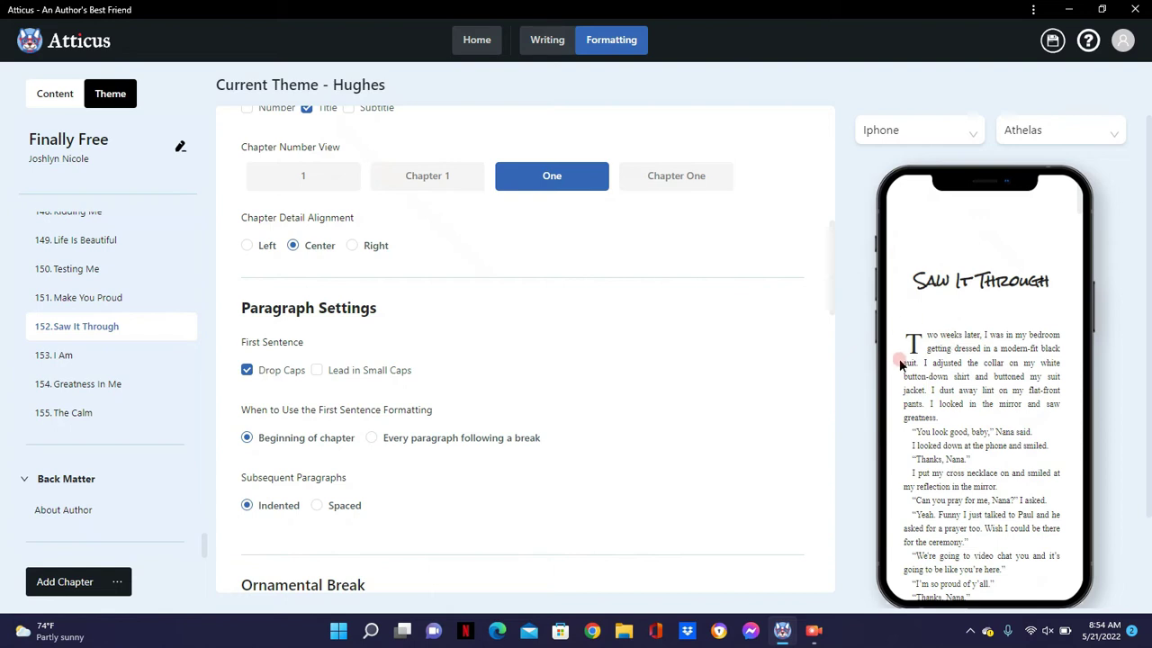
click(271, 369)
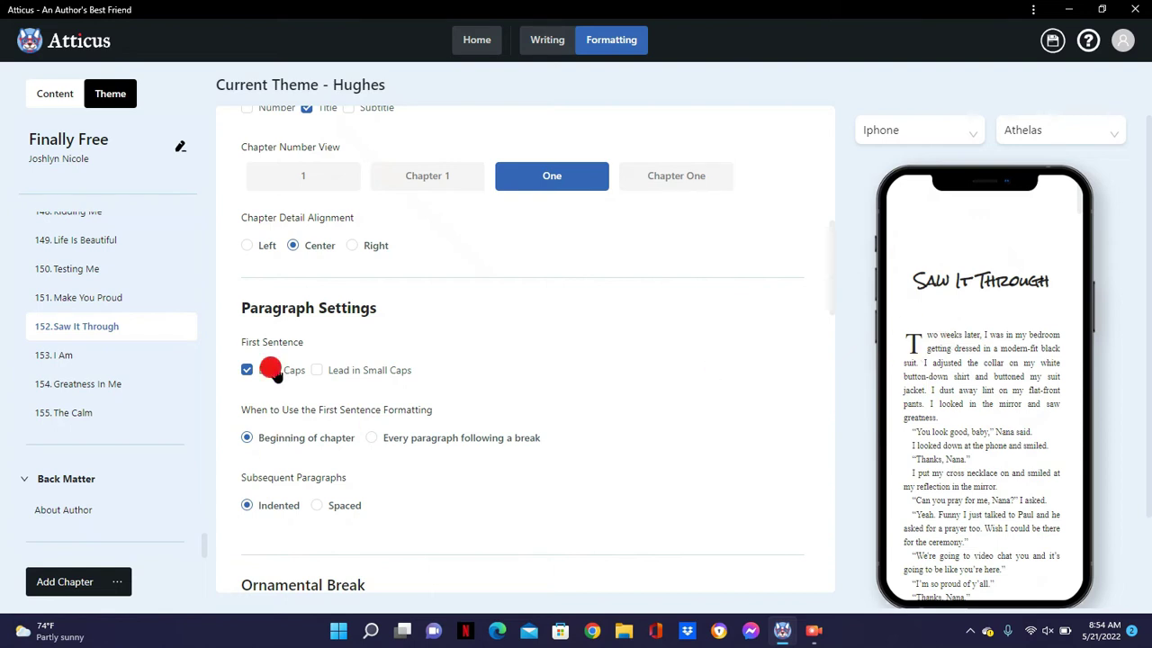
click(322, 371)
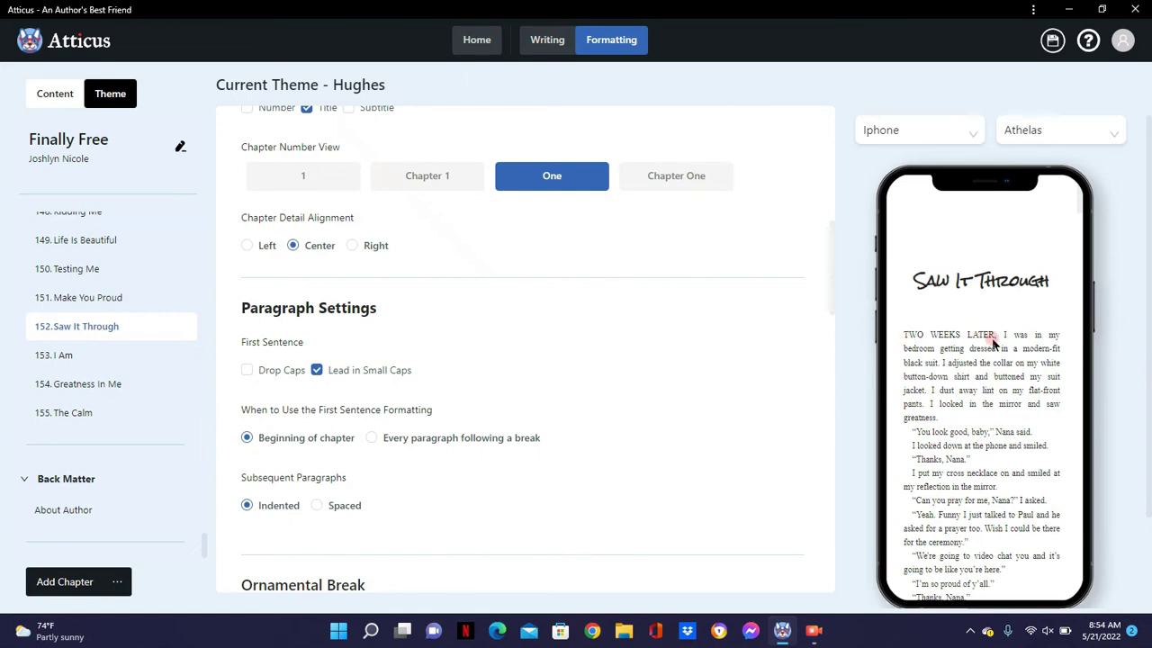
click(317, 370)
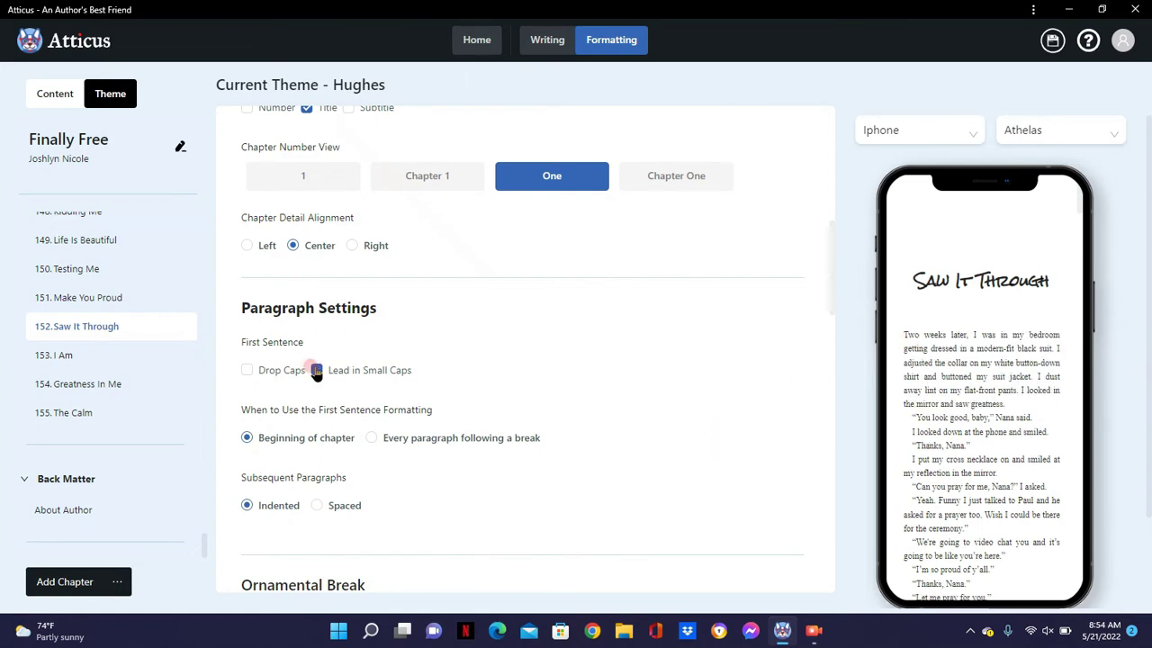
- Try the 1 and Chapter 1 options for the chapter number view, then return to One
click(335, 171)
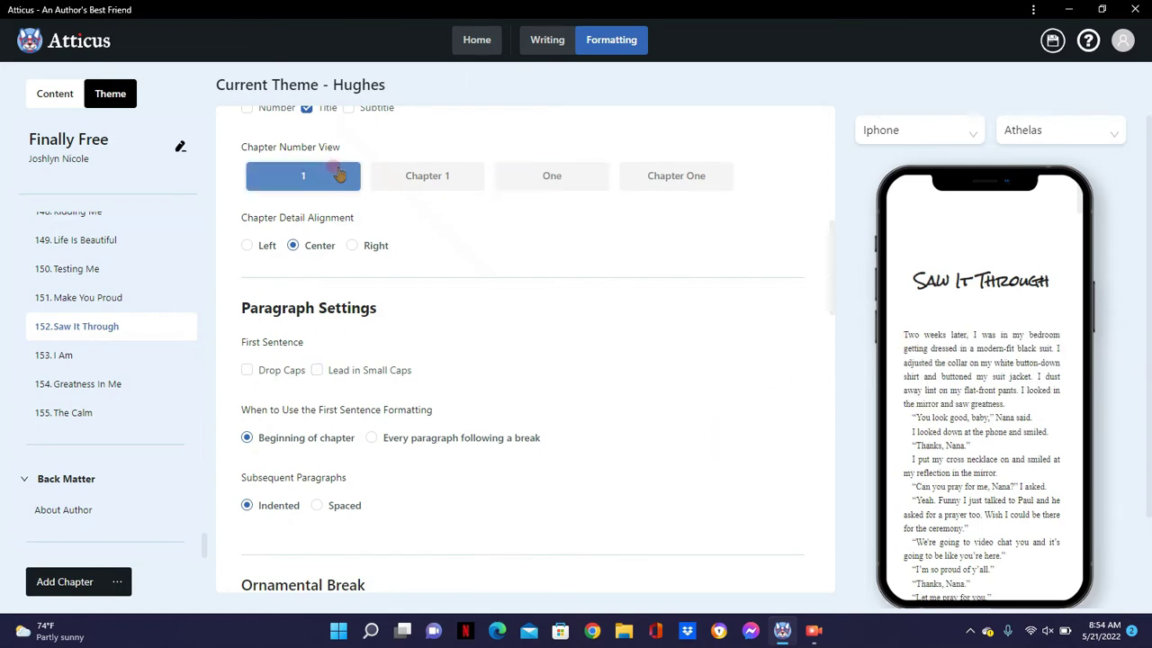
click(393, 173)
click(537, 184)
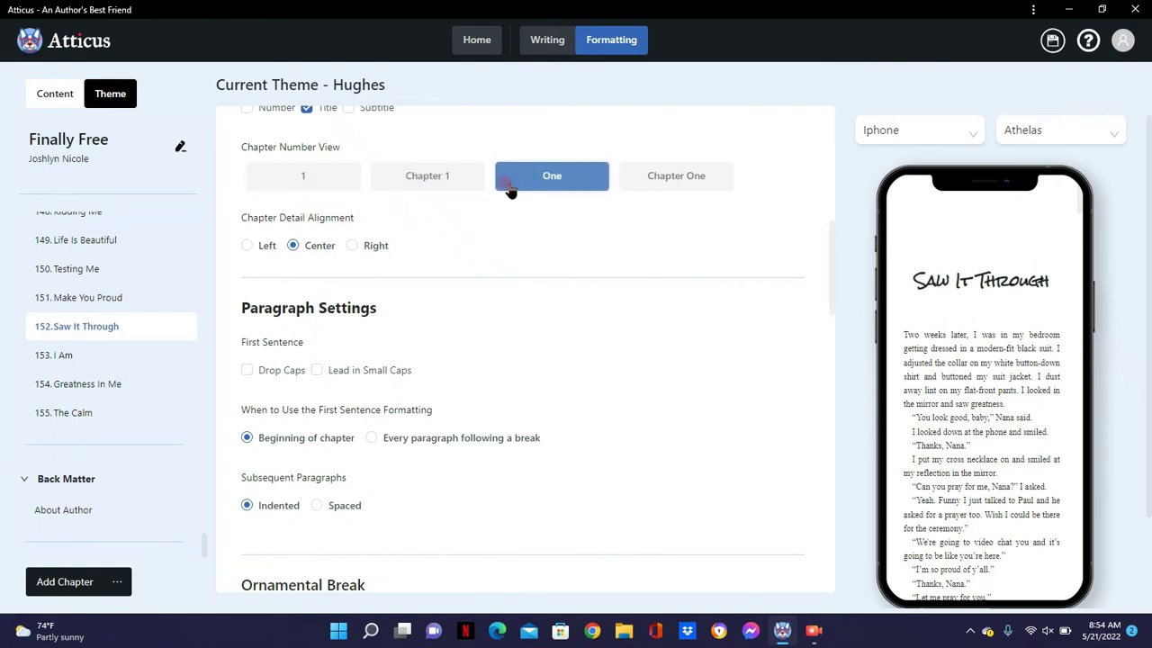
- Show the chapter number, cycle through the number views 1, Chapter 1 and One to Chapter One, and hide the number again
click(261, 113)
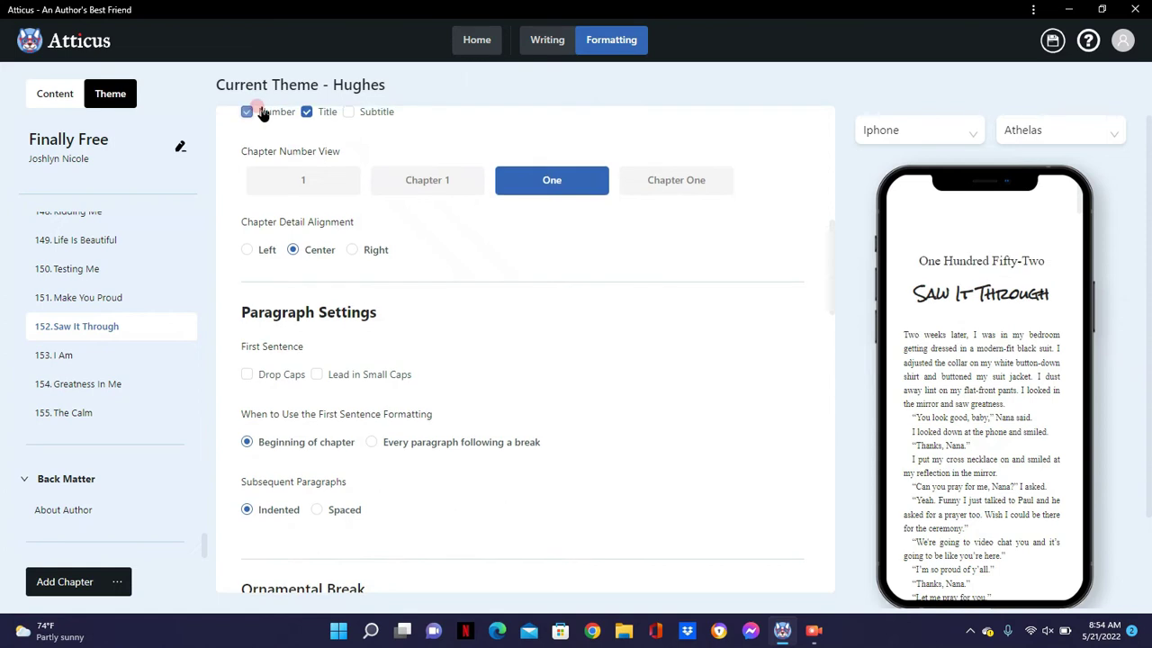
click(302, 183)
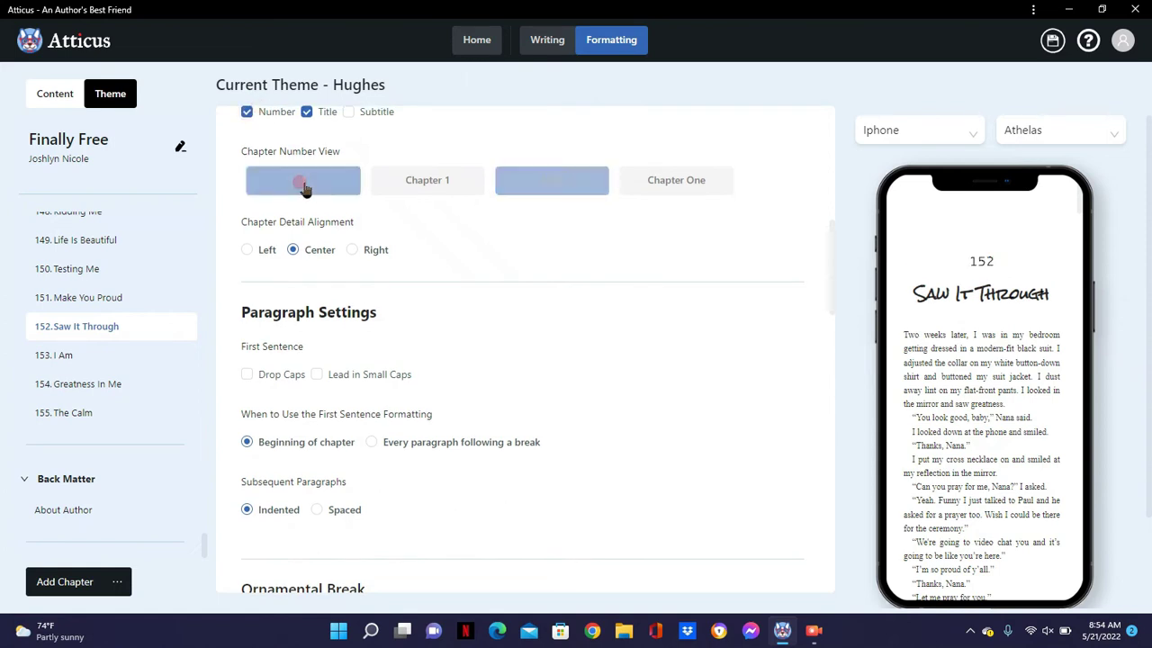
click(405, 187)
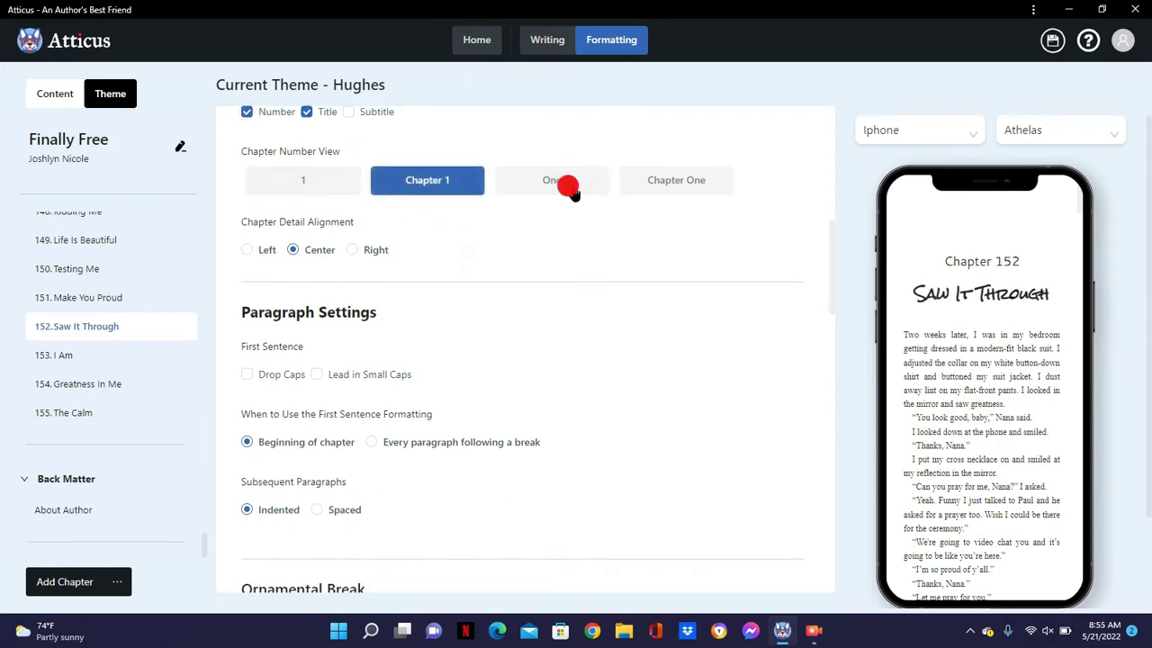
click(567, 185)
click(661, 184)
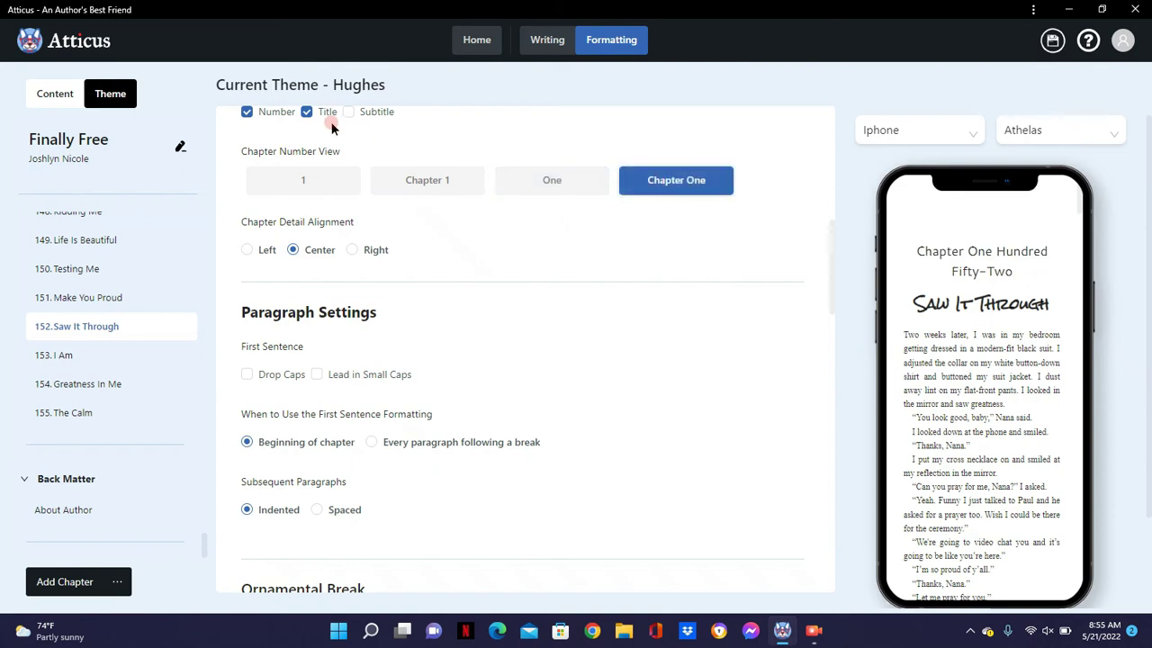
click(245, 114)
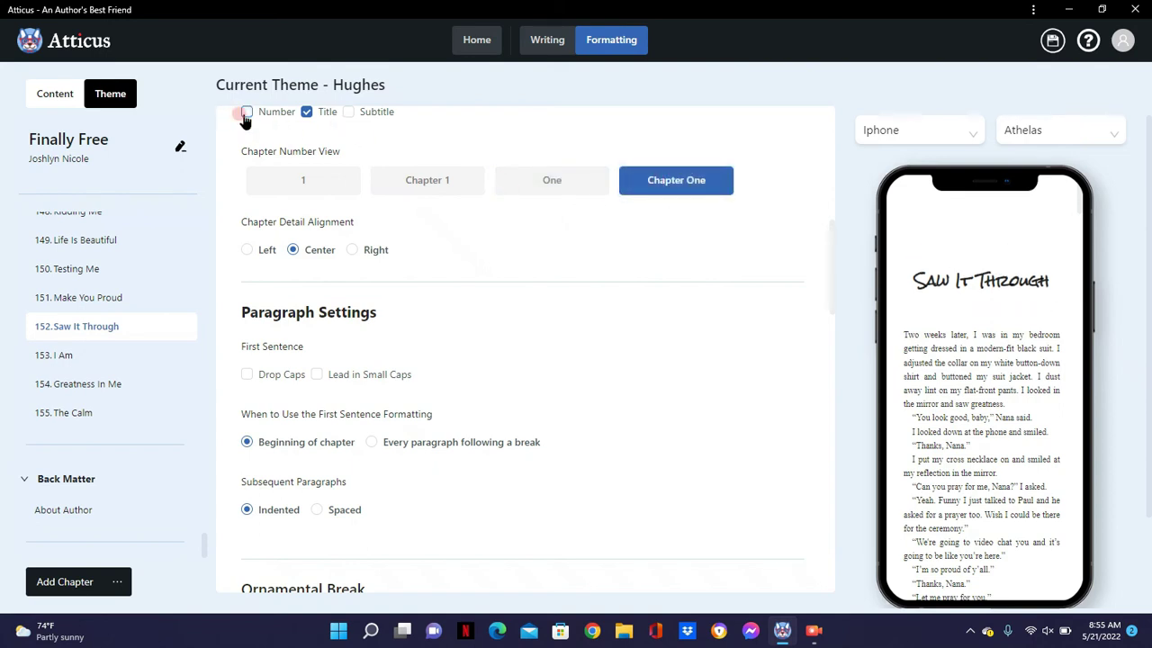
- Try different chapter detail alignments, including Left and Right, and set the alignment back to Center
drag(1147, 235, 1131, 319)
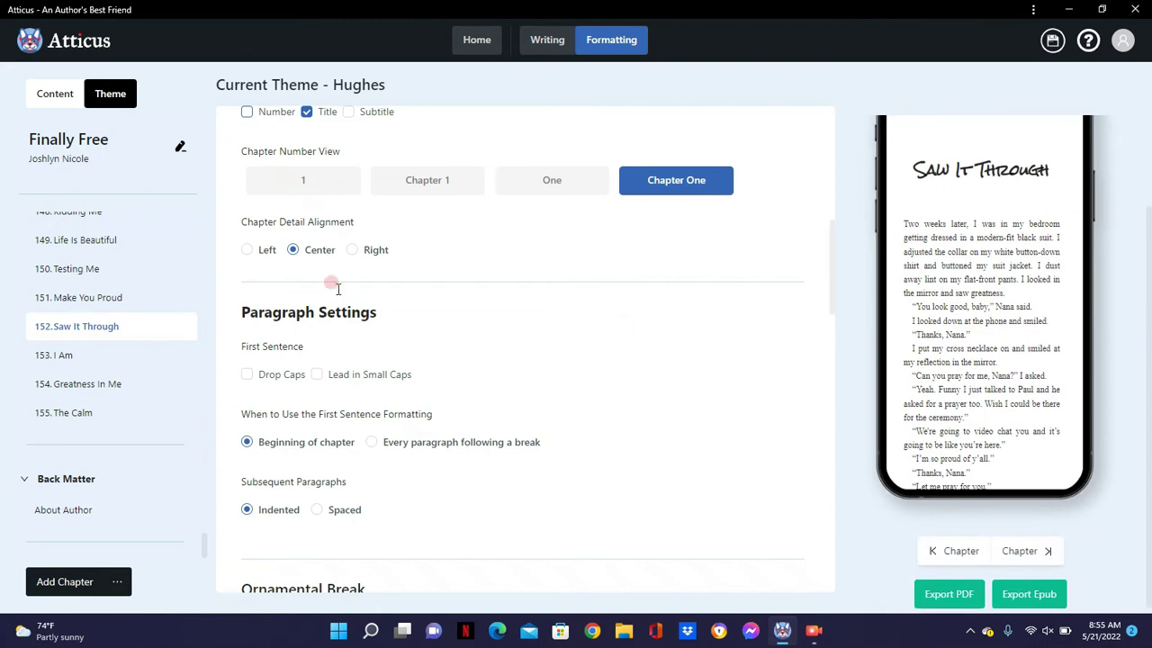
click(264, 250)
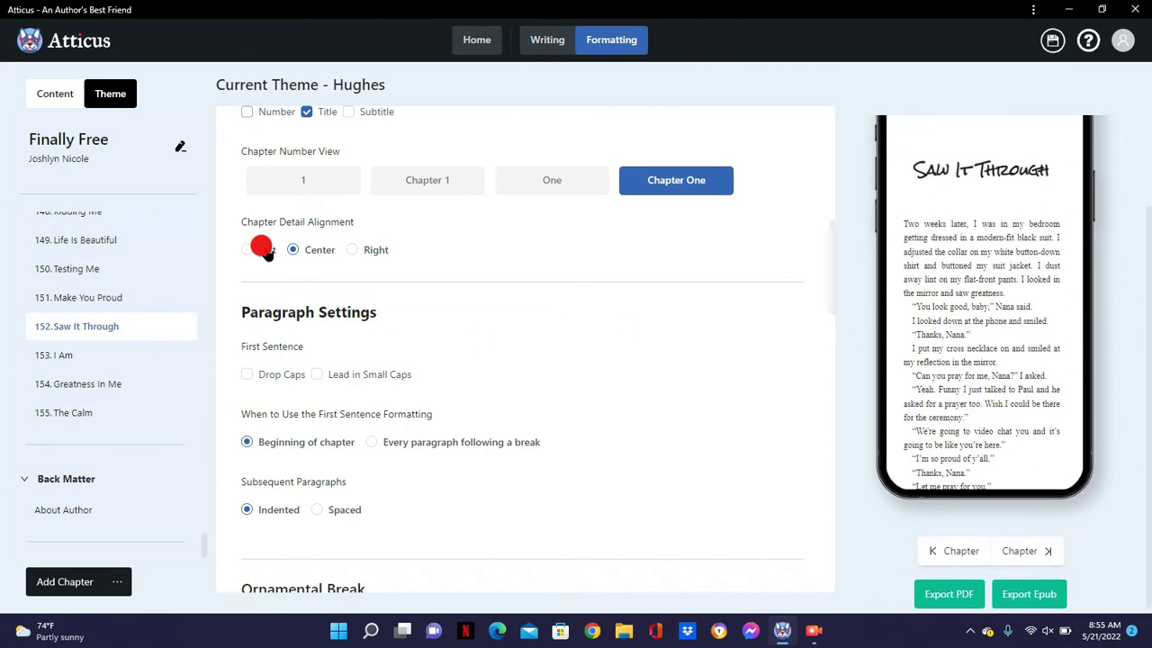
click(316, 252)
click(370, 253)
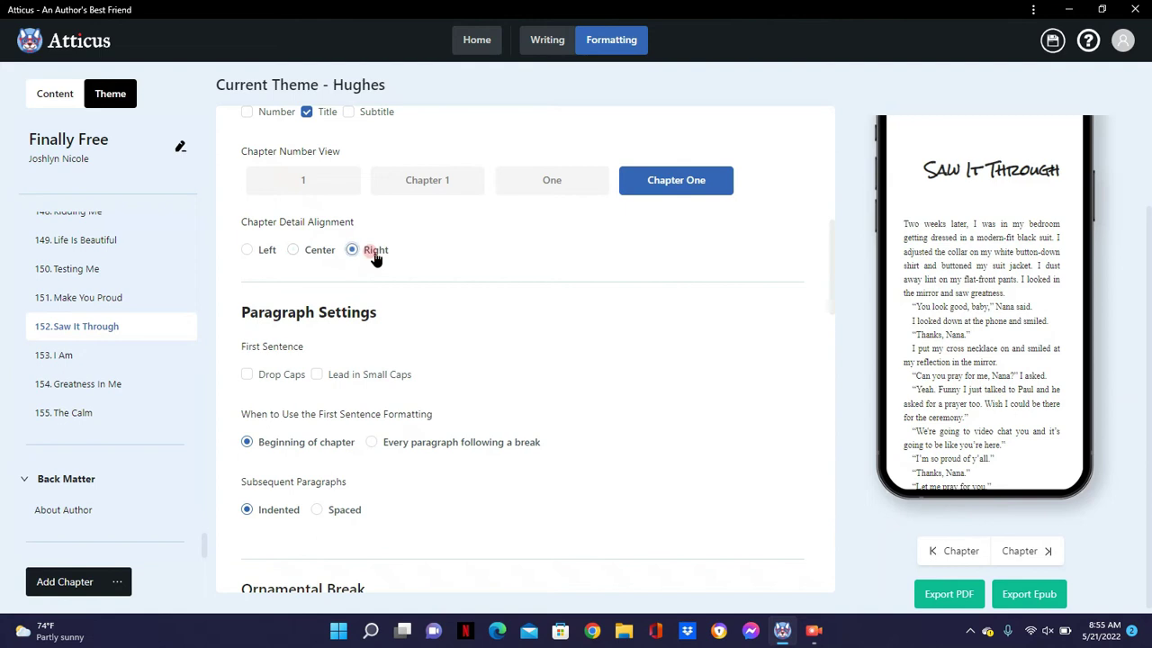
click(309, 255)
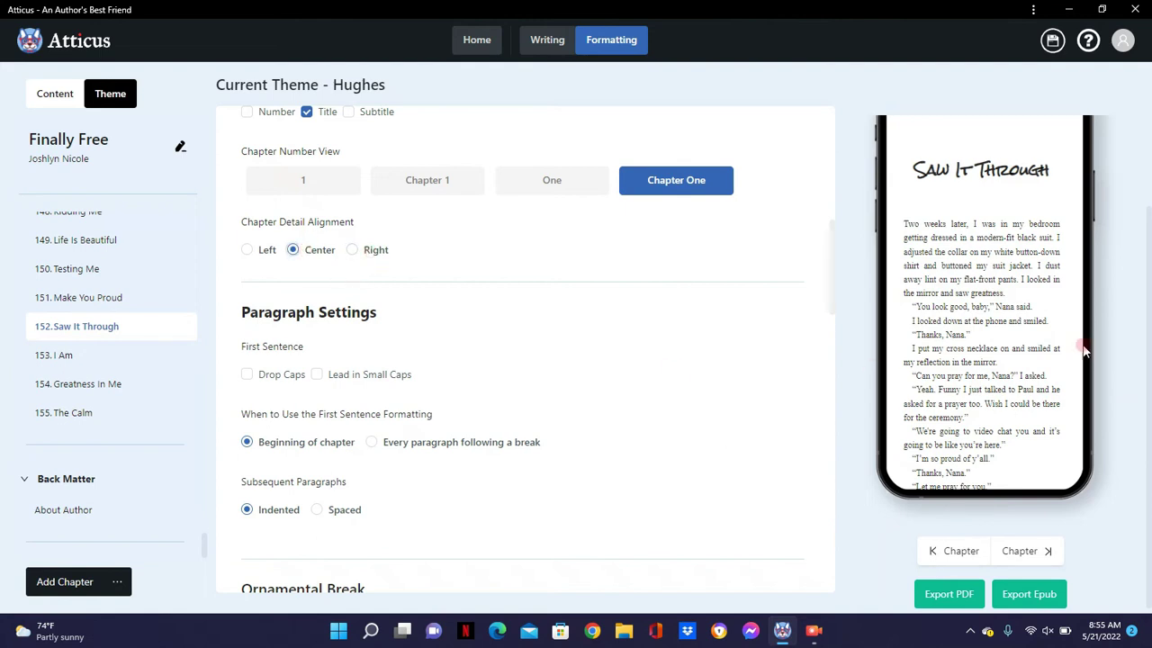
- Try first sentence formatting for every paragraph following a break and Spaced subsequent paragraphs, restoring Beginning of chapter and Indented
click(584, 428)
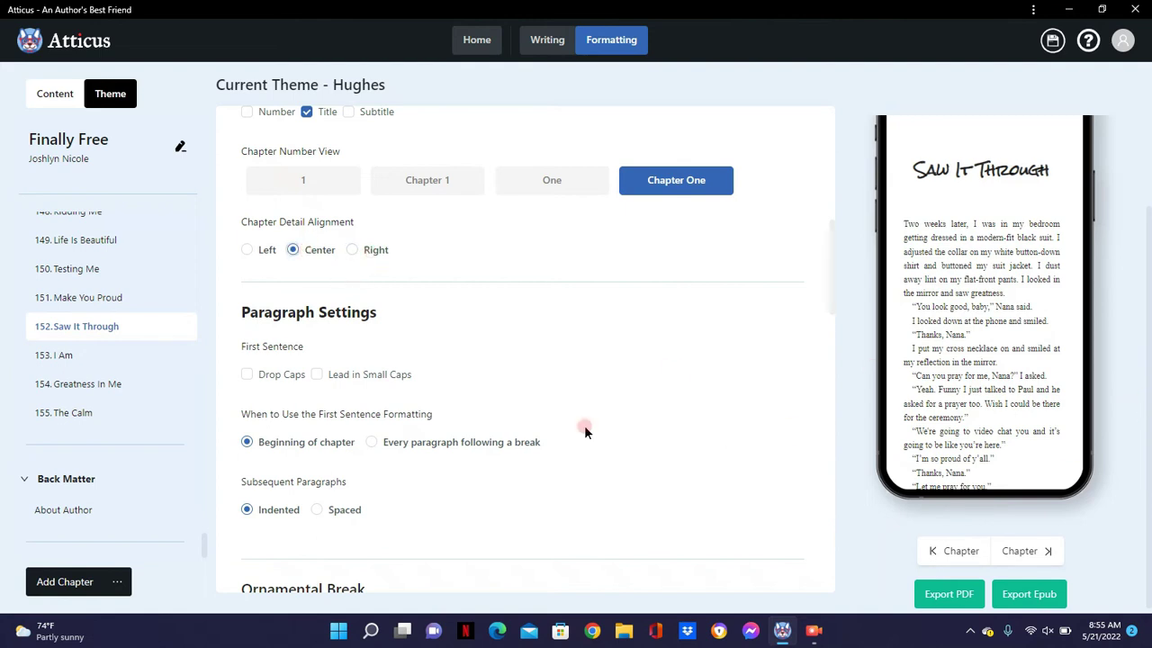
click(475, 440)
click(1084, 194)
drag(1083, 193, 586, 362)
click(768, 340)
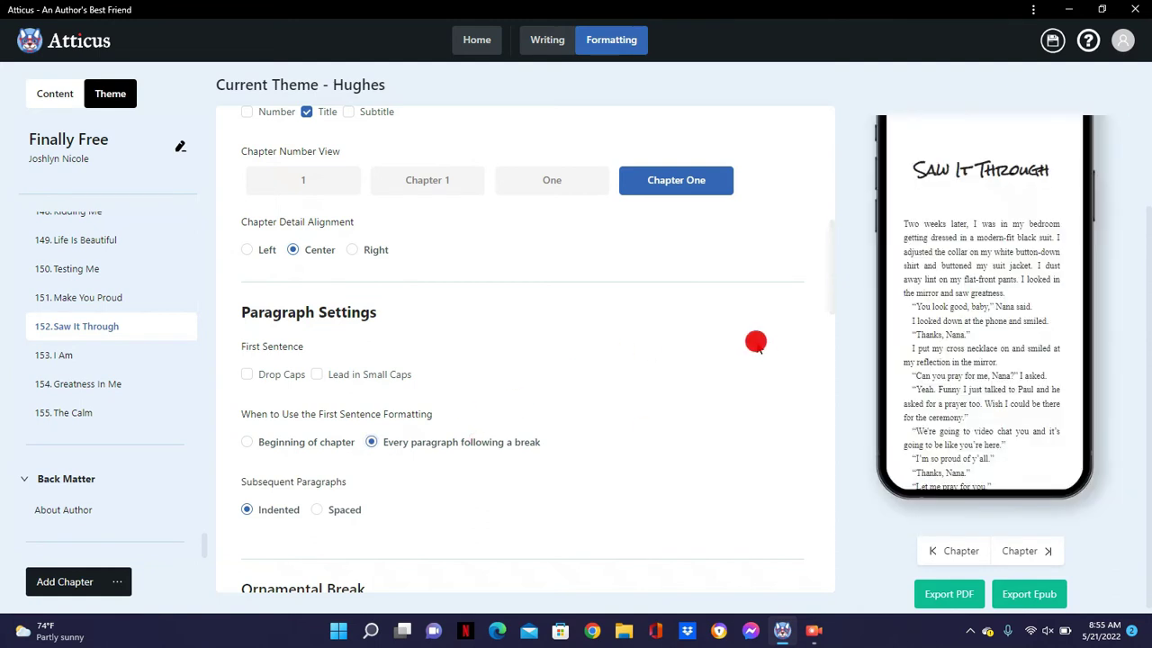
click(285, 444)
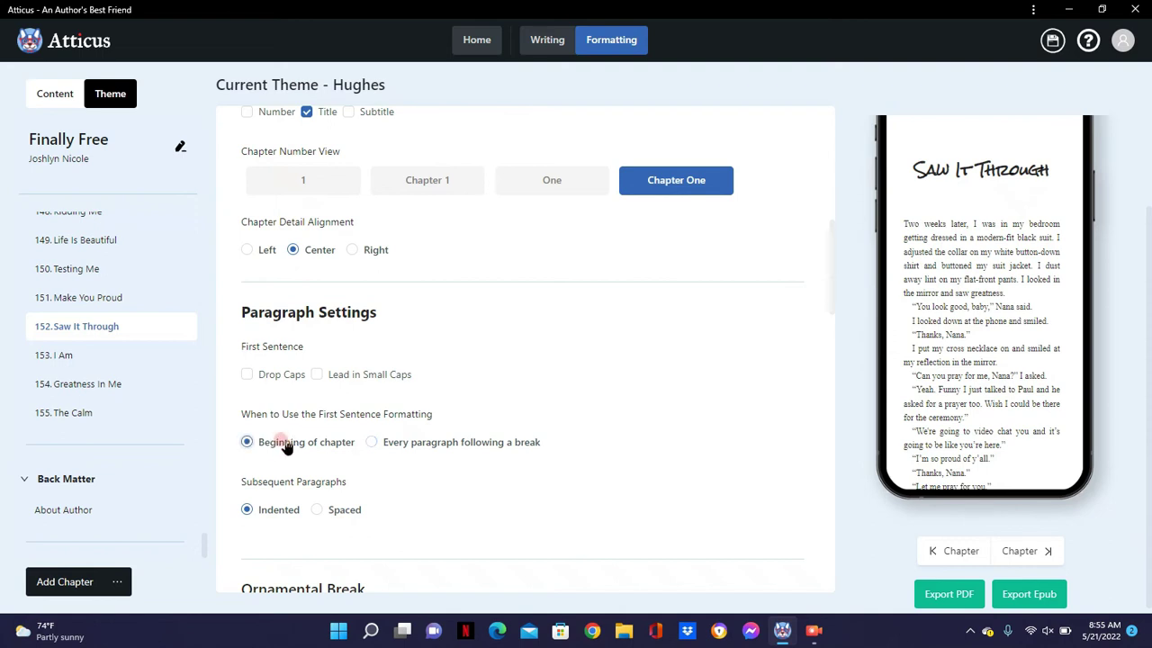
click(333, 517)
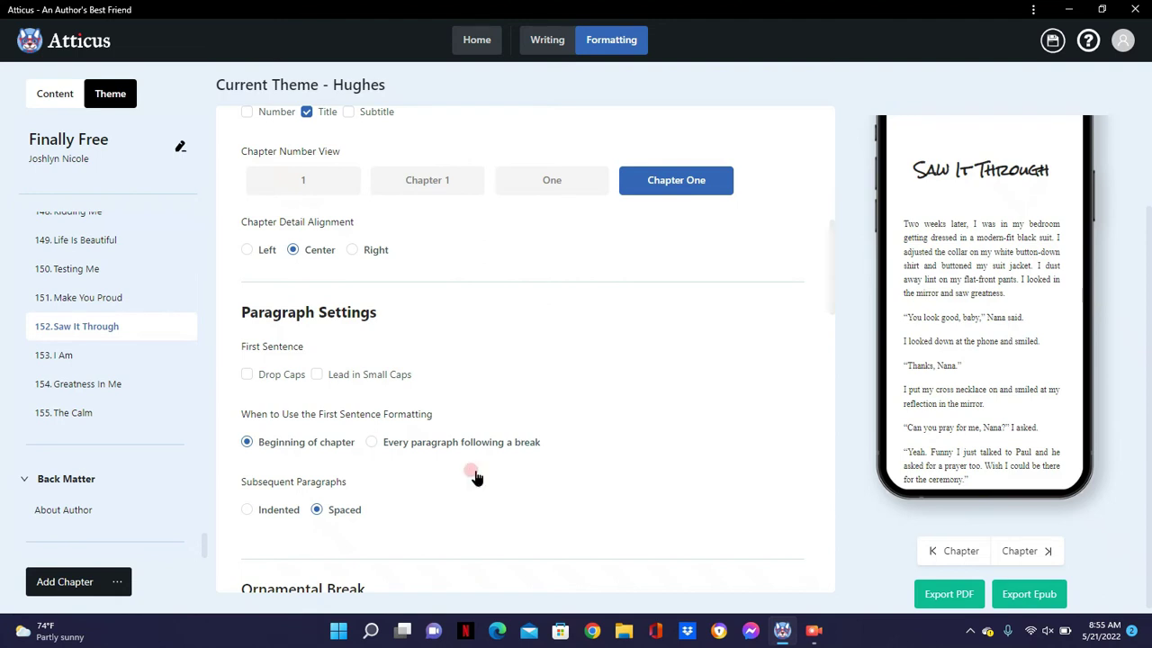
click(281, 509)
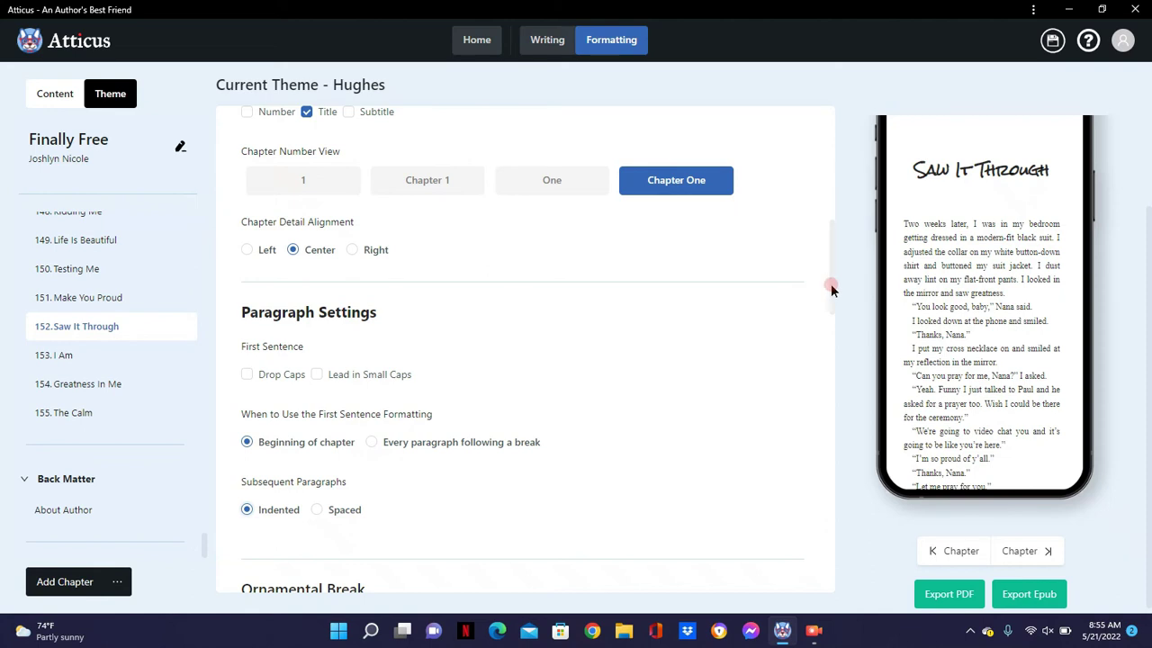
- Bring up the Ornamental Break options and preview the break inside chapter 150, Testing Me
drag(830, 284, 829, 352)
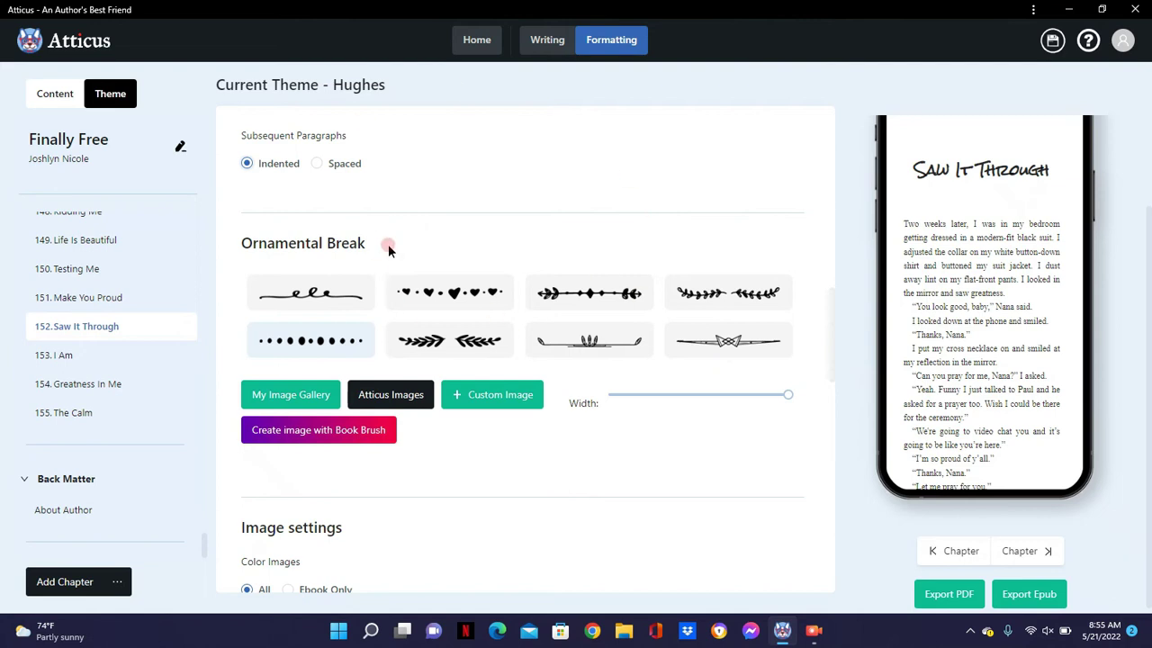
mouse_move(185, 367)
click(94, 270)
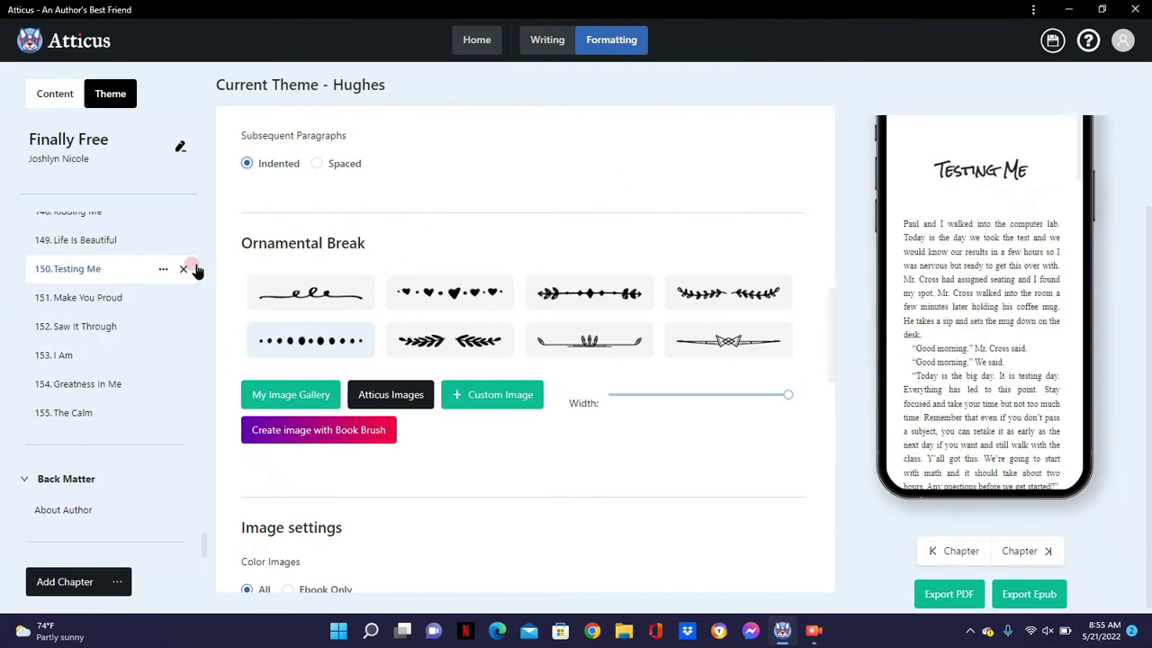
scroll(1063, 260, down, 10)
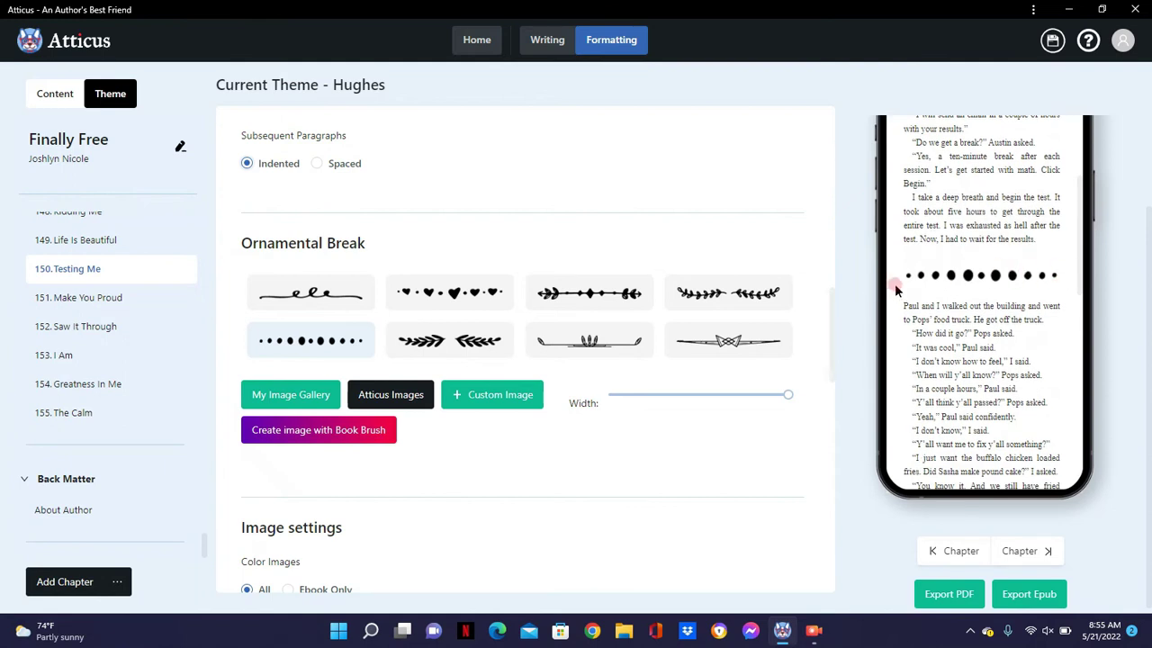
- Try several ornamental break designs, including the vine, crown, leaves and hearts, and return to the row of dots
click(746, 302)
click(720, 333)
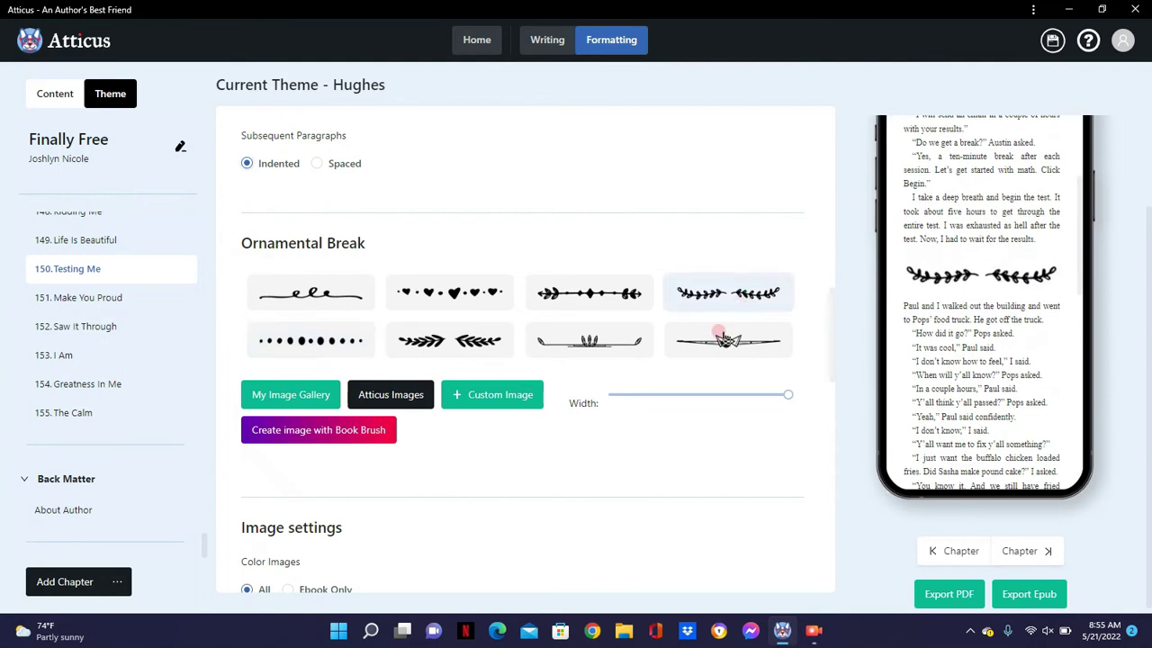
click(626, 332)
click(477, 341)
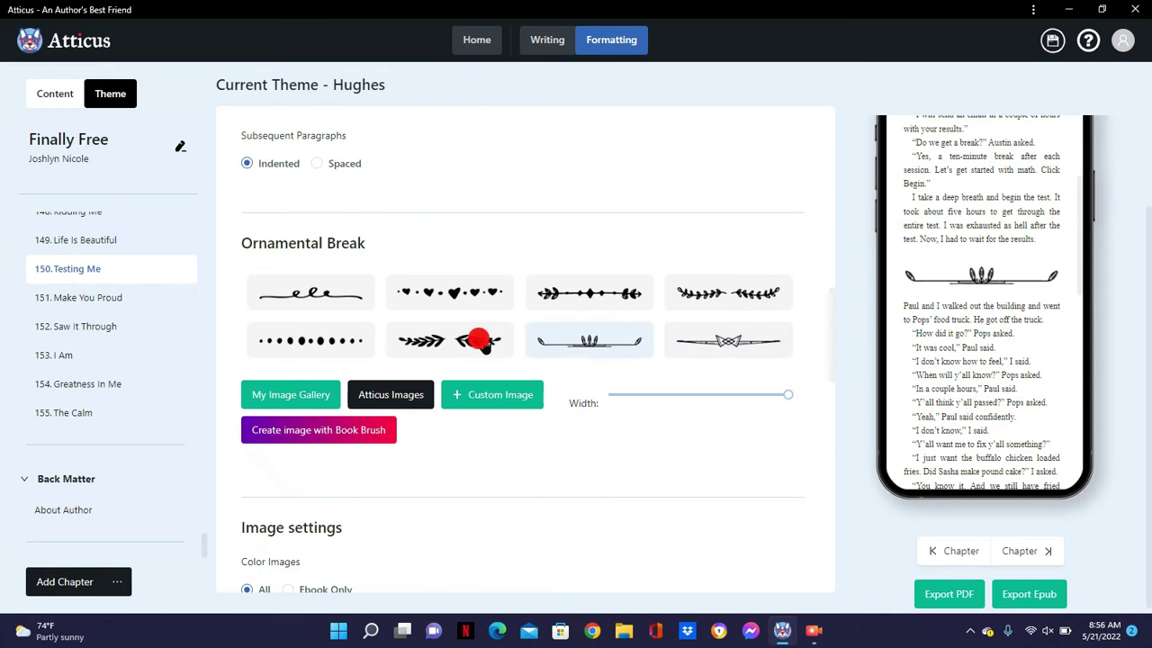
click(424, 284)
click(307, 337)
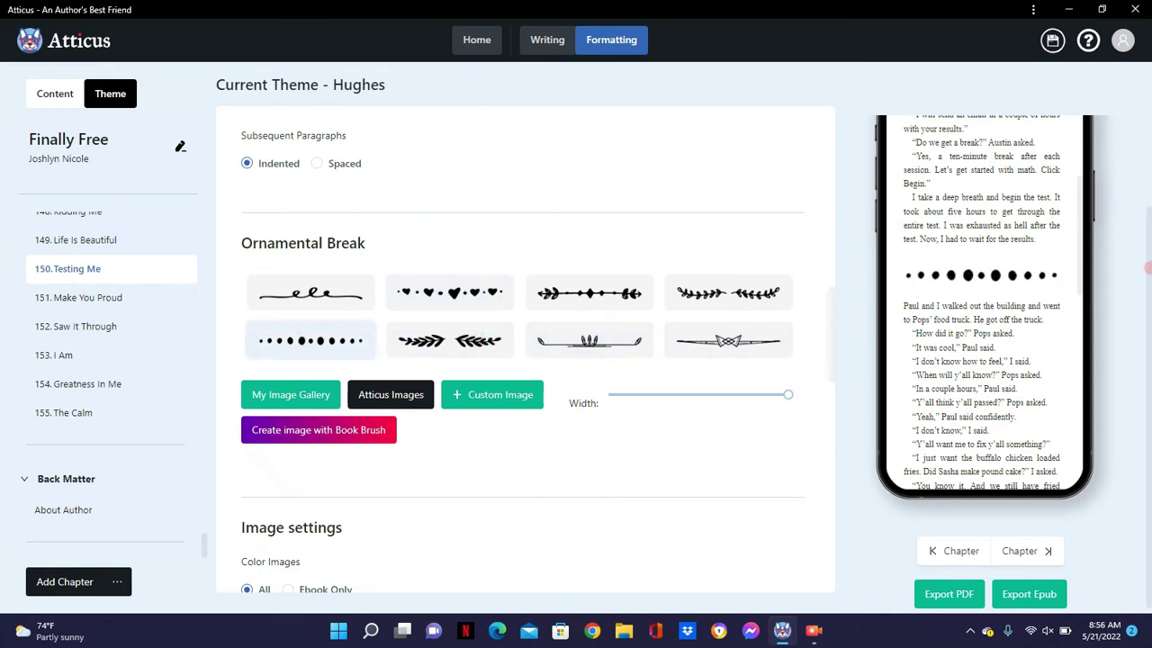
- Go to the theme's Print Settings and switch the book preview from the iPhone to Print
scroll(846, 447, down, 6)
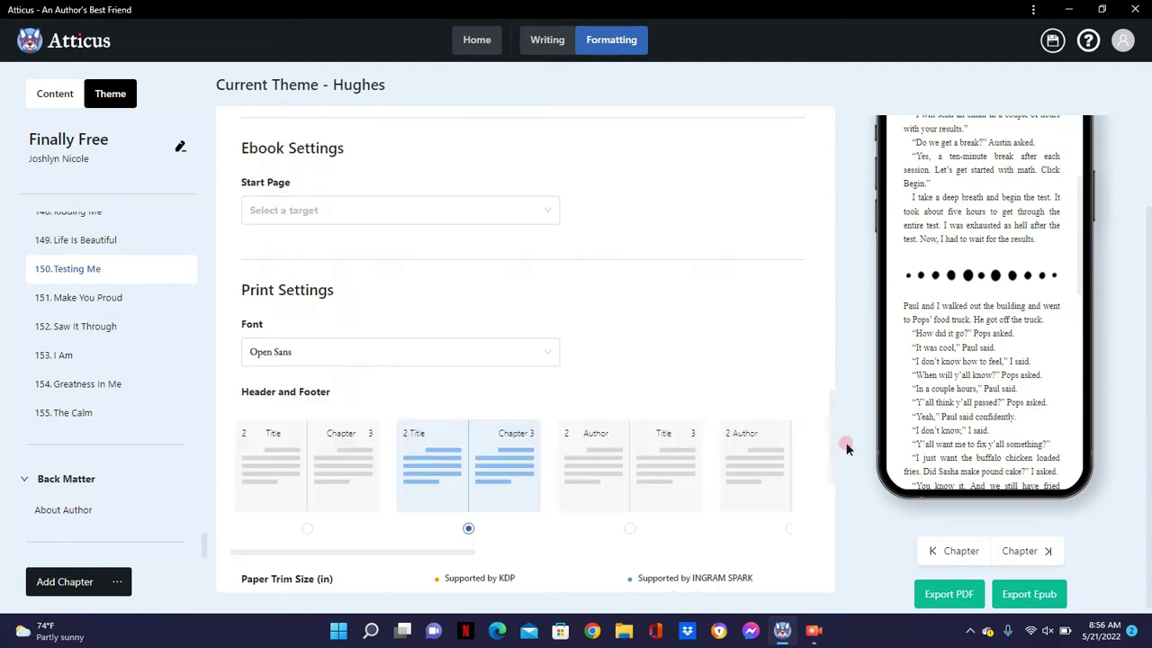
drag(832, 423, 835, 382)
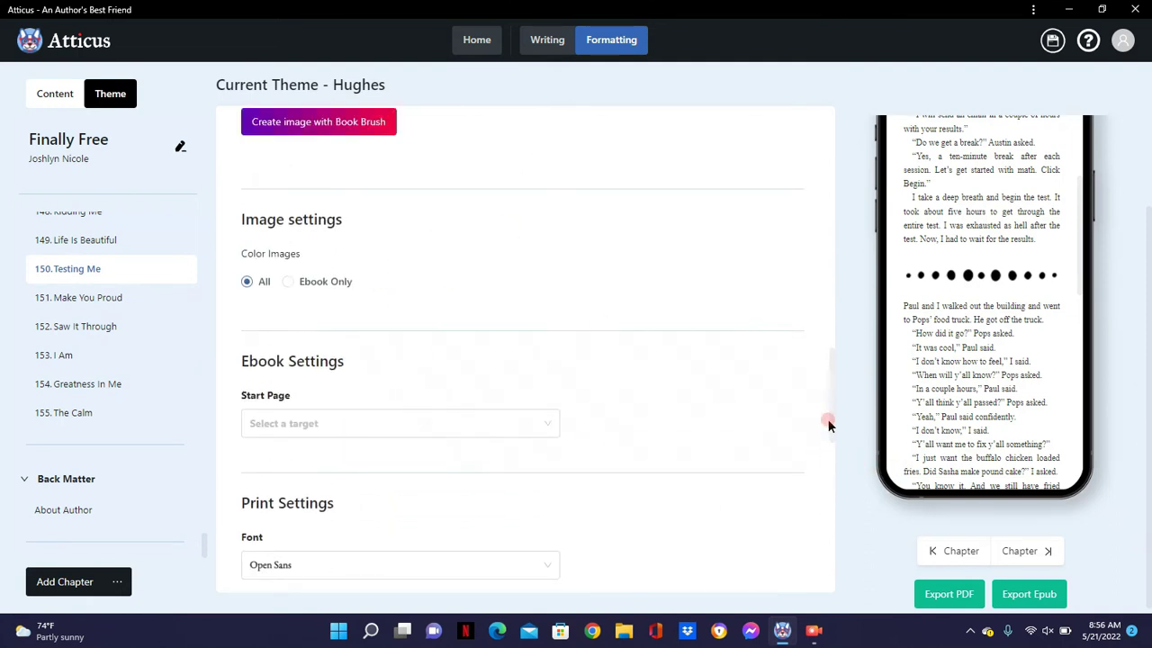
drag(829, 425, 848, 497)
click(418, 338)
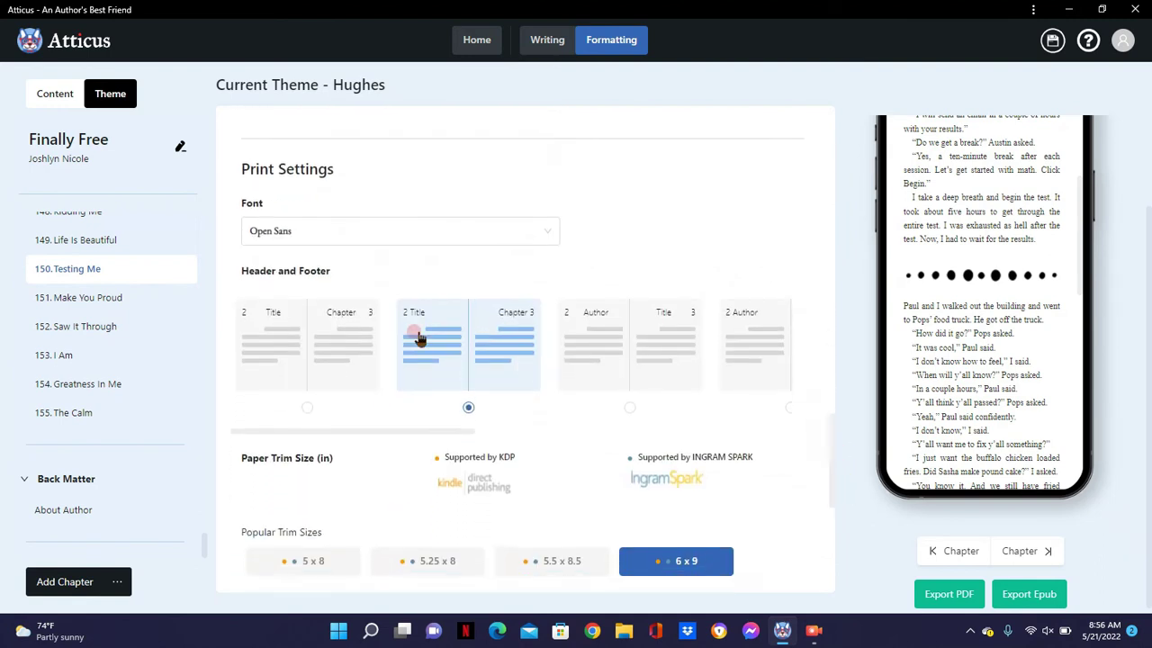
drag(1148, 309, 1147, 257)
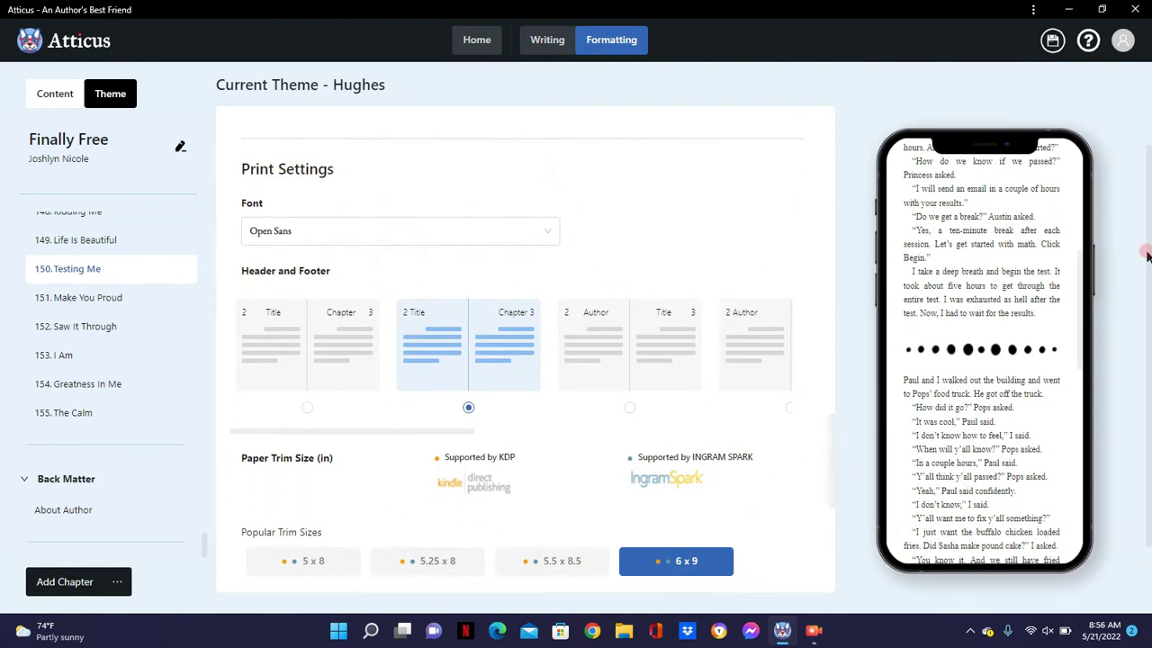
scroll(1079, 270, up, 10)
drag(1139, 399, 1147, 209)
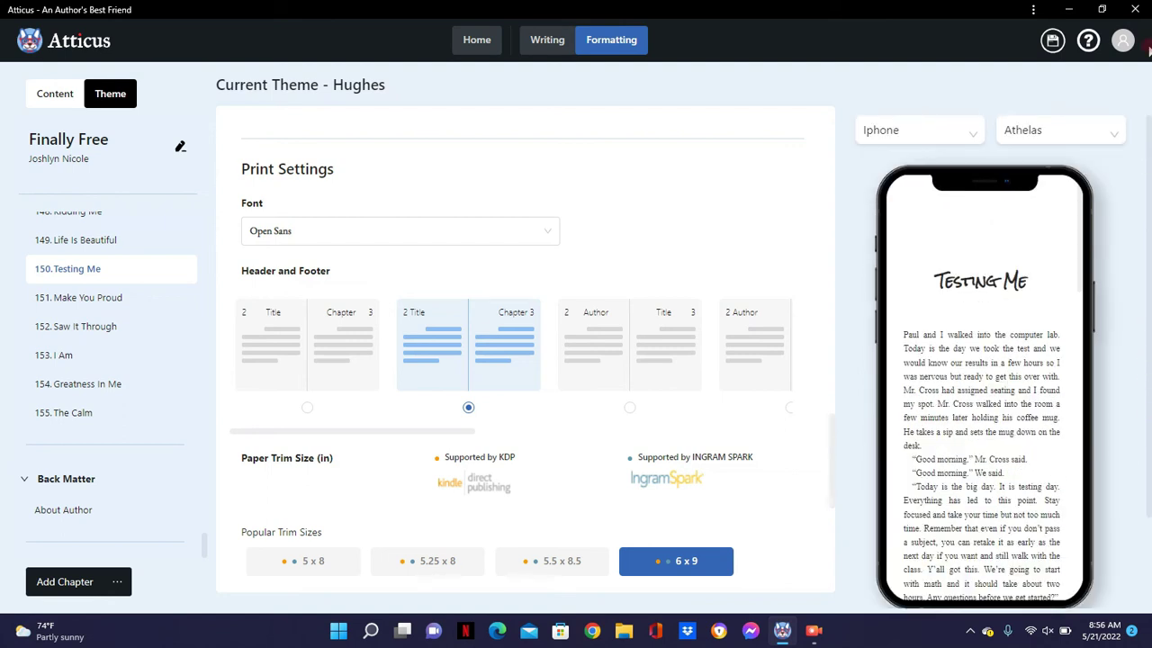
click(877, 135)
click(936, 158)
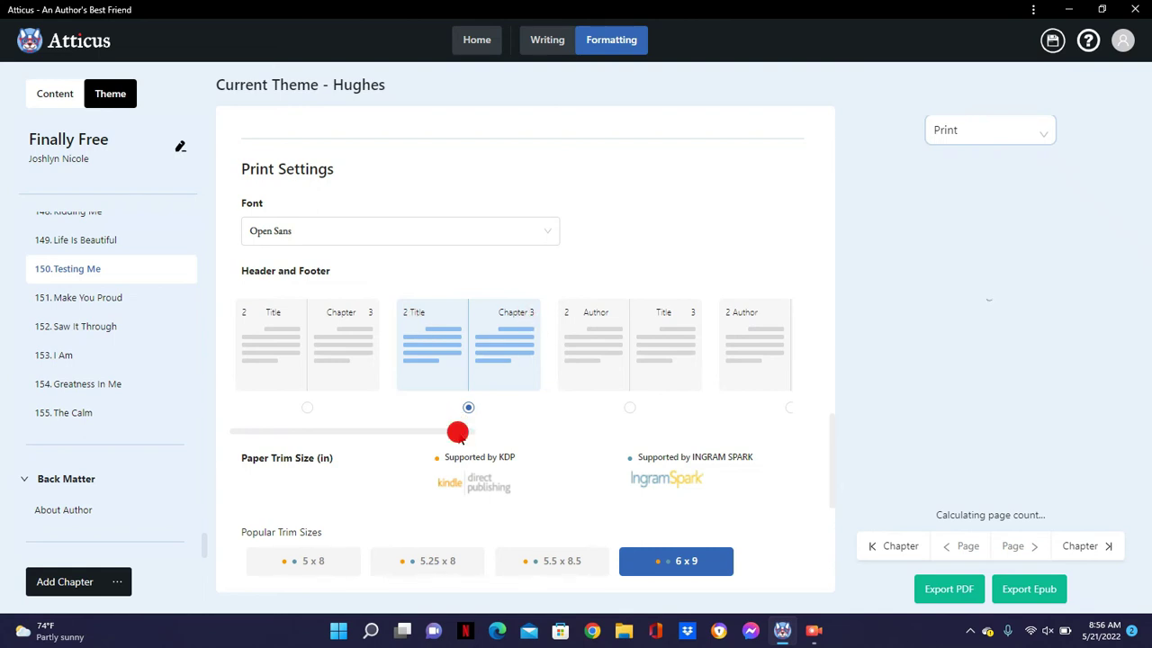
- Look through the remaining header and footer layouts and the available paper trim sizes for print
drag(457, 432, 676, 433)
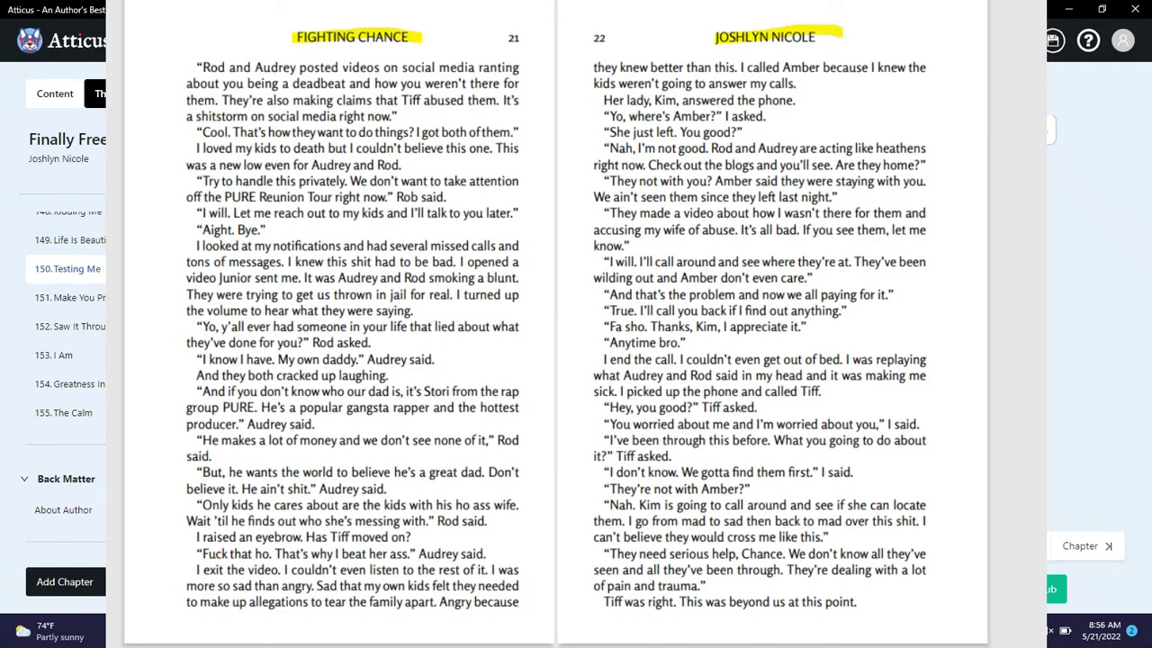
click(826, 498)
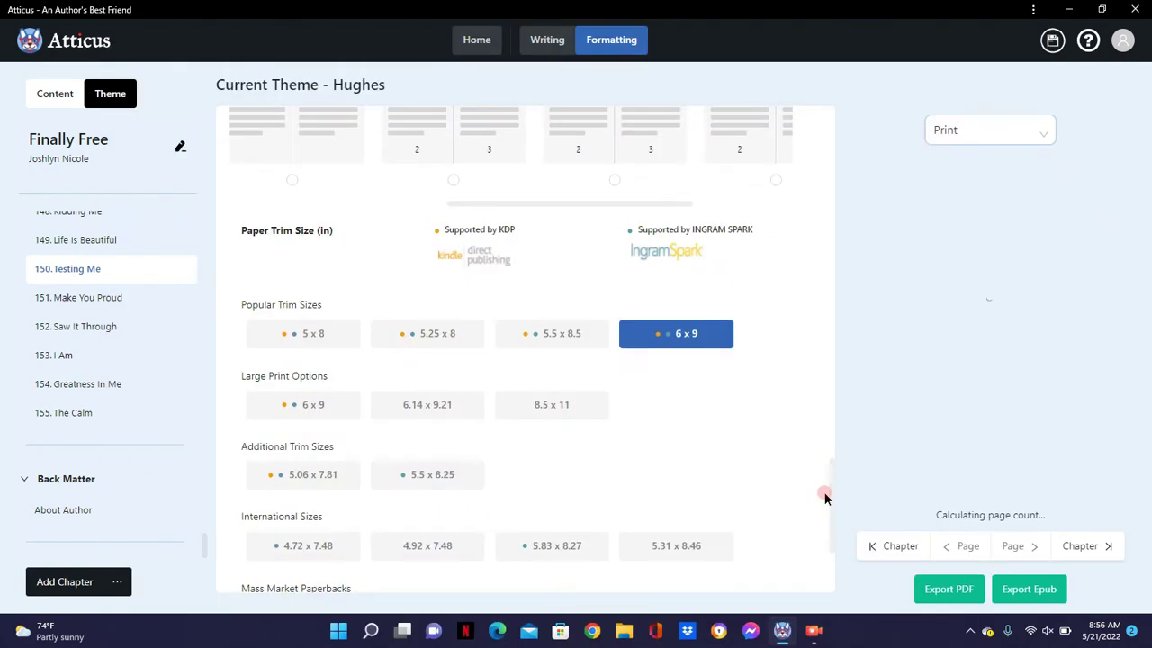
drag(826, 497, 832, 549)
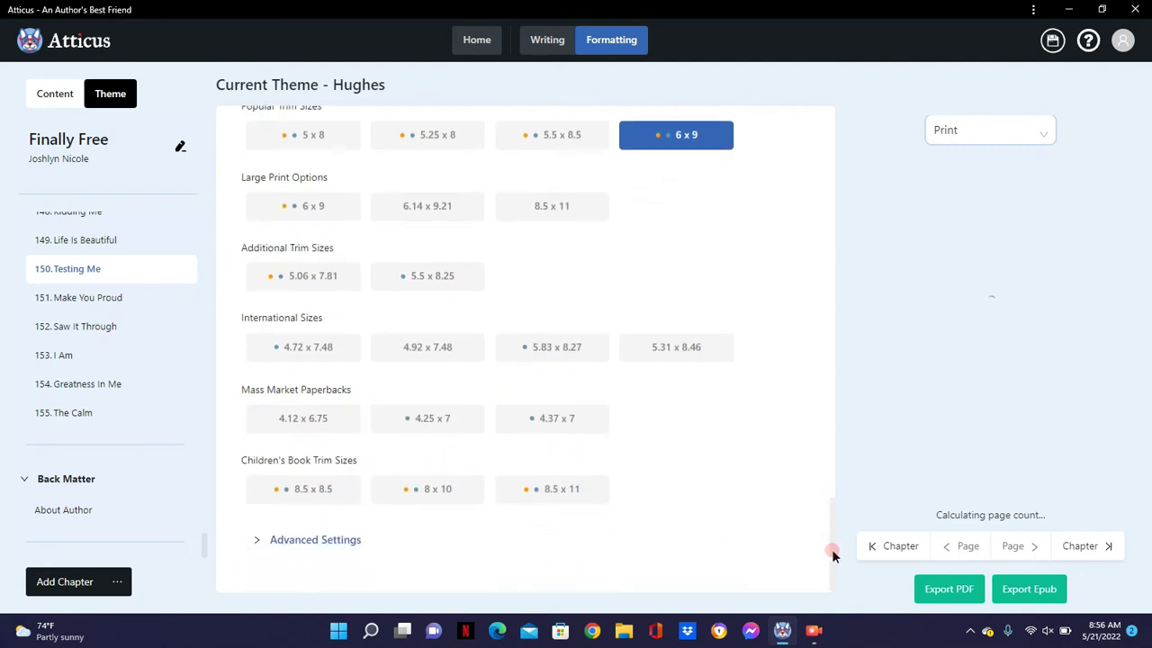
- Expand the advanced print settings for Finally Free and examine the alignment, margin, font size and line spacing options
click(315, 539)
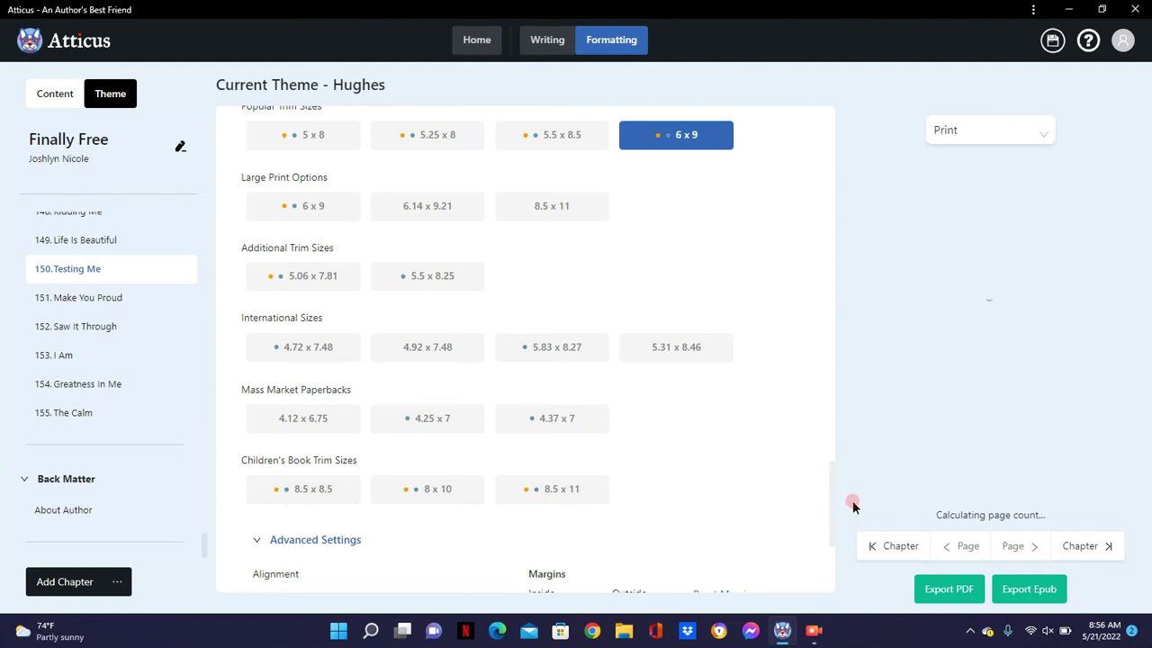
drag(829, 516, 843, 575)
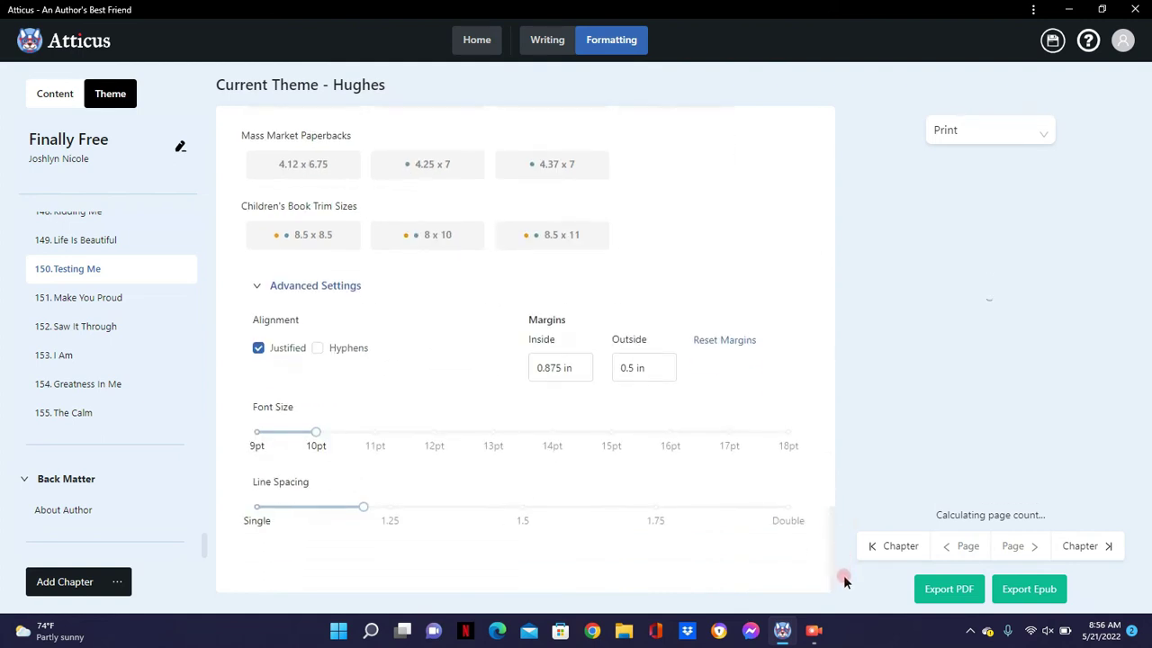
click(624, 382)
click(843, 568)
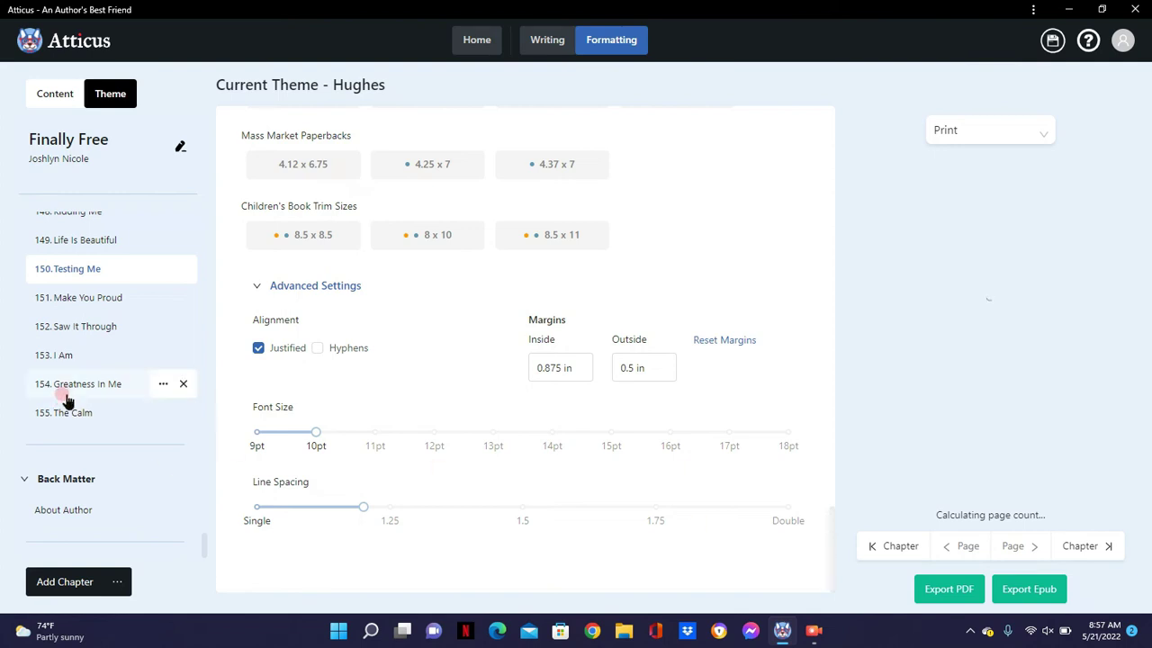
click(61, 360)
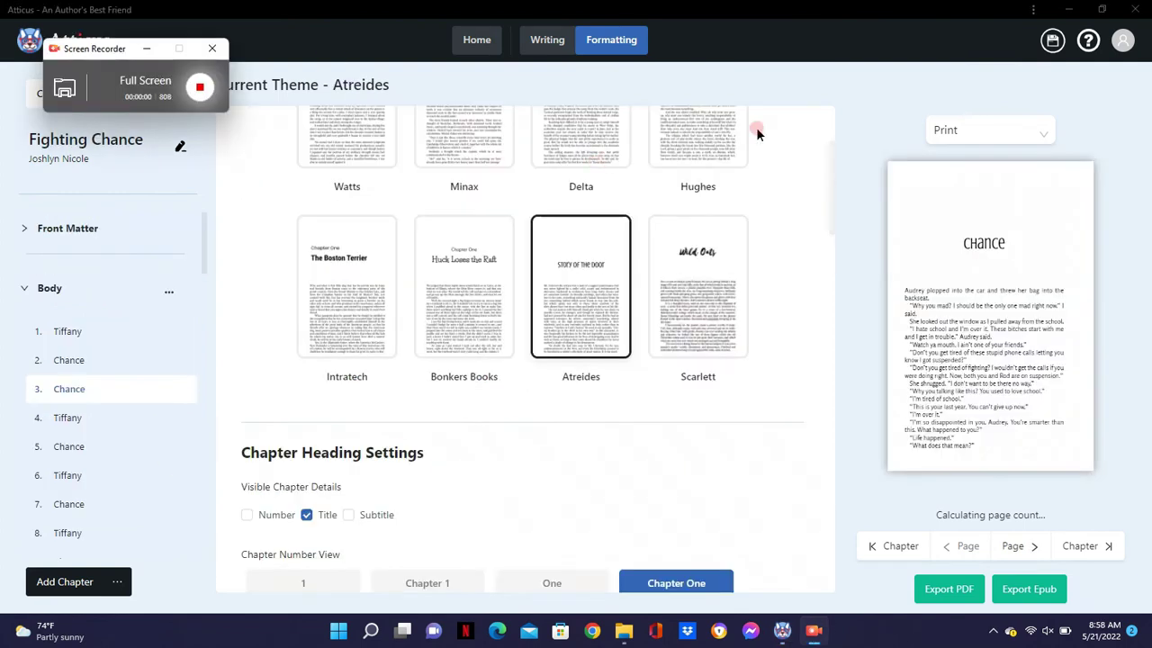
- Bring up the advanced print settings for the book Fighting Chance, showing its alignment and font size options
click(821, 184)
drag(821, 185, 833, 558)
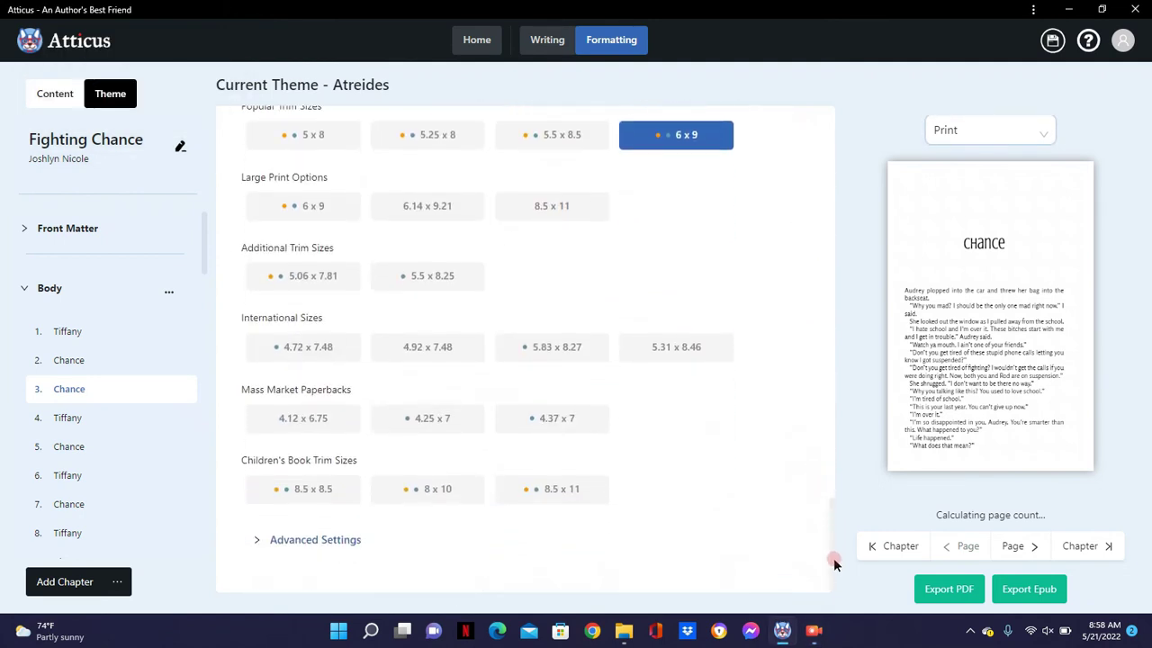
click(309, 540)
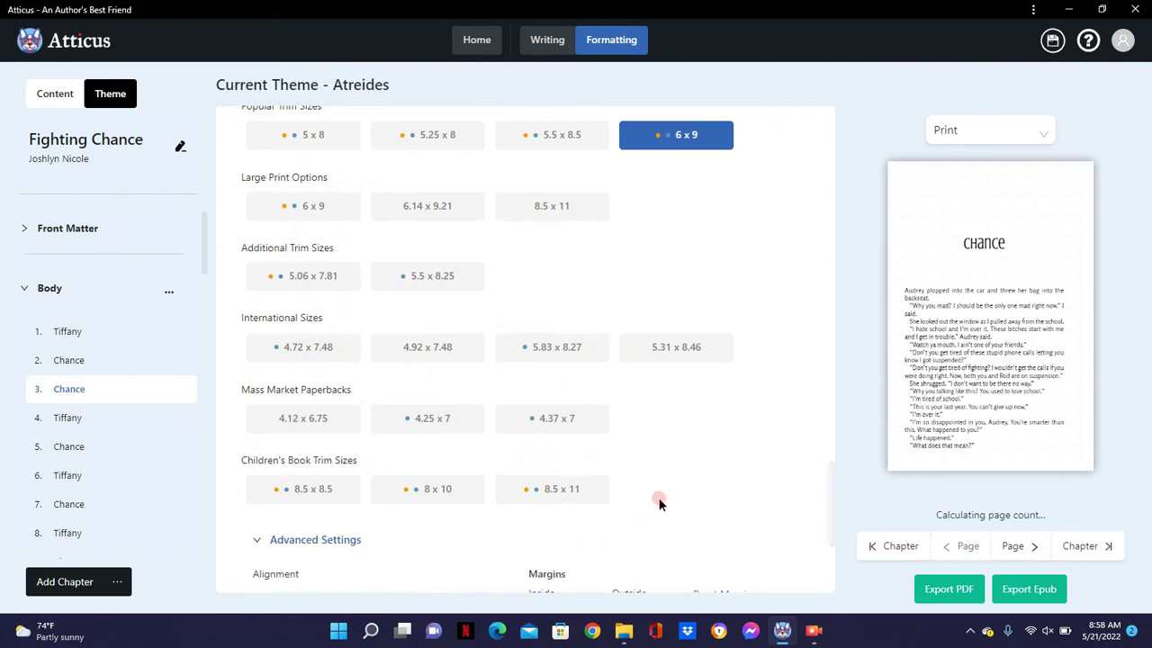
drag(831, 514, 830, 581)
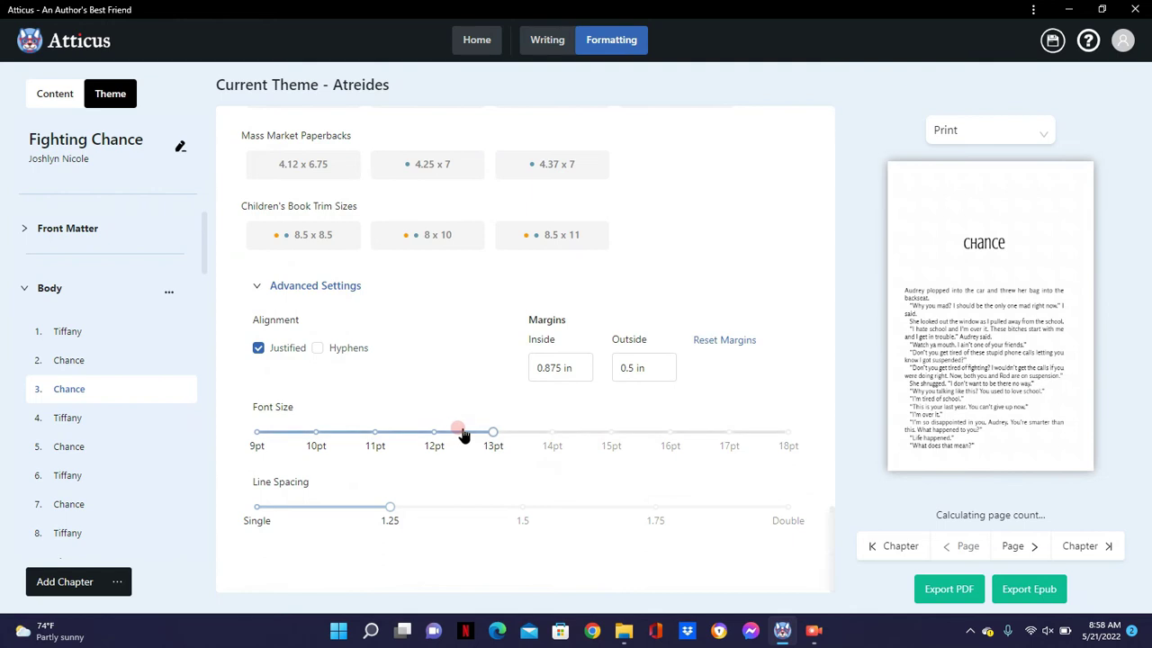
- Try the print text with Hyphens enabled and Justified disabled, and restore justified alignment without hyphens
click(329, 349)
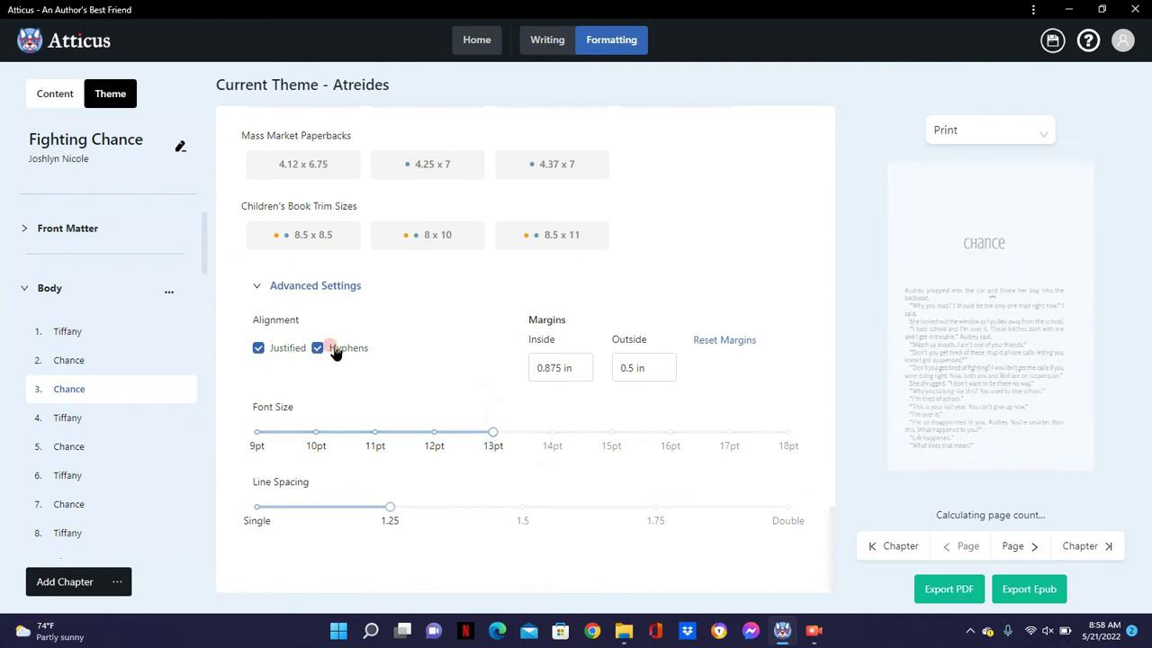
click(261, 350)
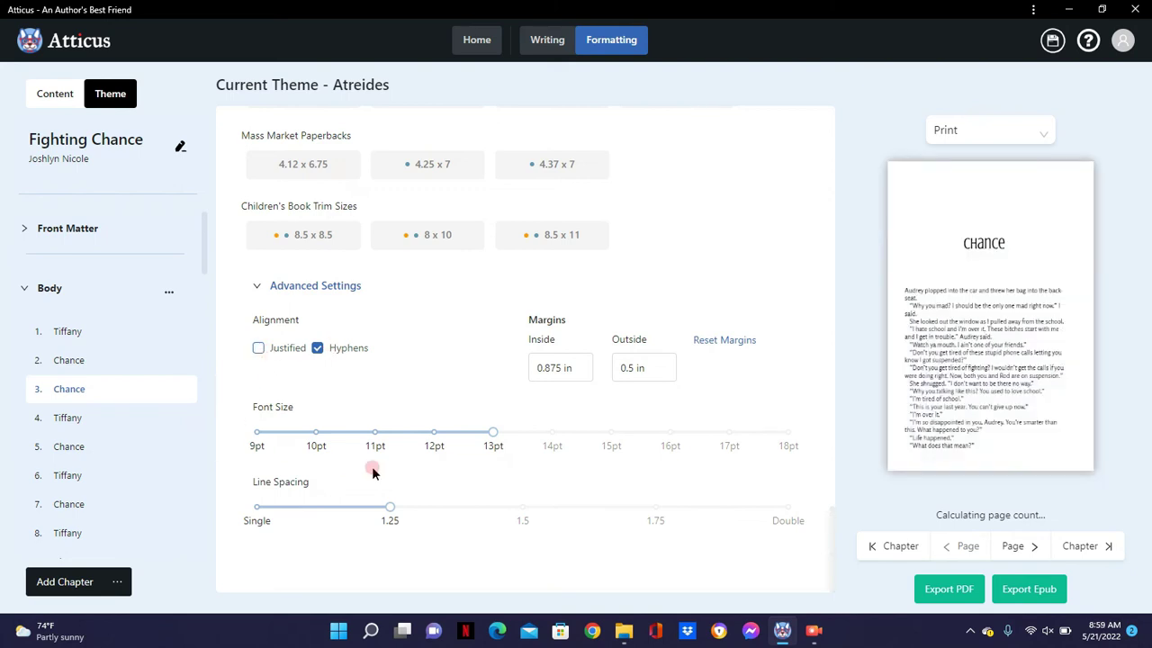
click(318, 349)
click(278, 350)
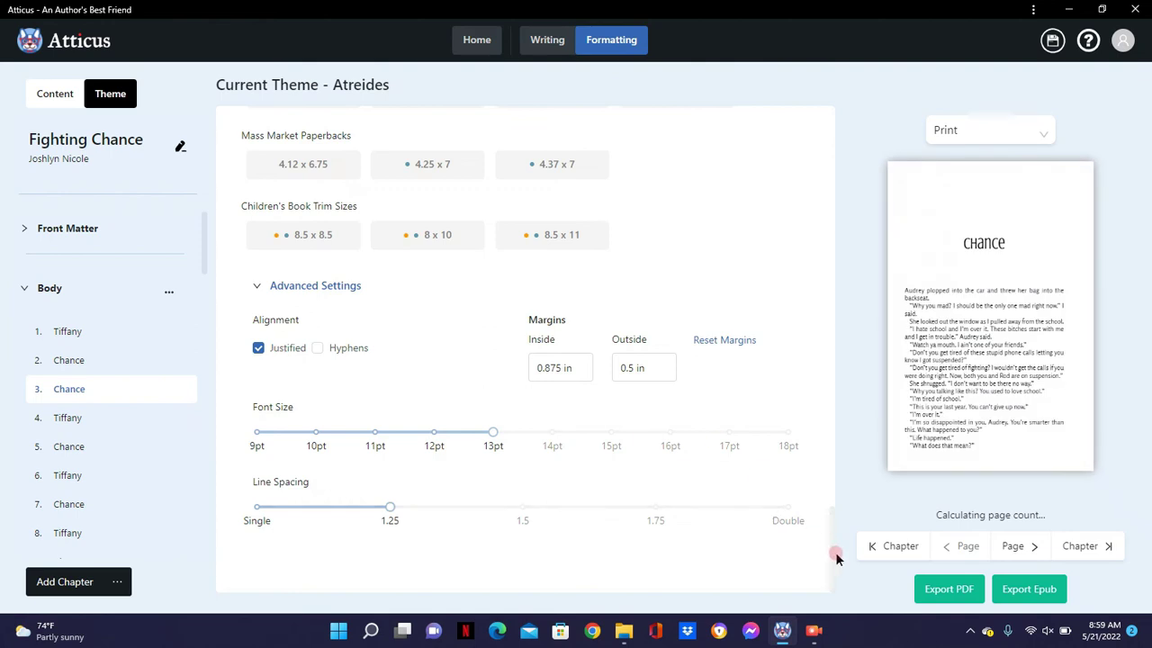
- Try the print fonts EB Garamond, Libre Baskerville, Open Sans and OpenDyslexic, and set the font back to Rosario
mouse_move(832, 551)
mouse_down()
mouse_move(832, 462)
mouse_move(825, 493)
mouse_move(840, 406)
mouse_up()
click(518, 343)
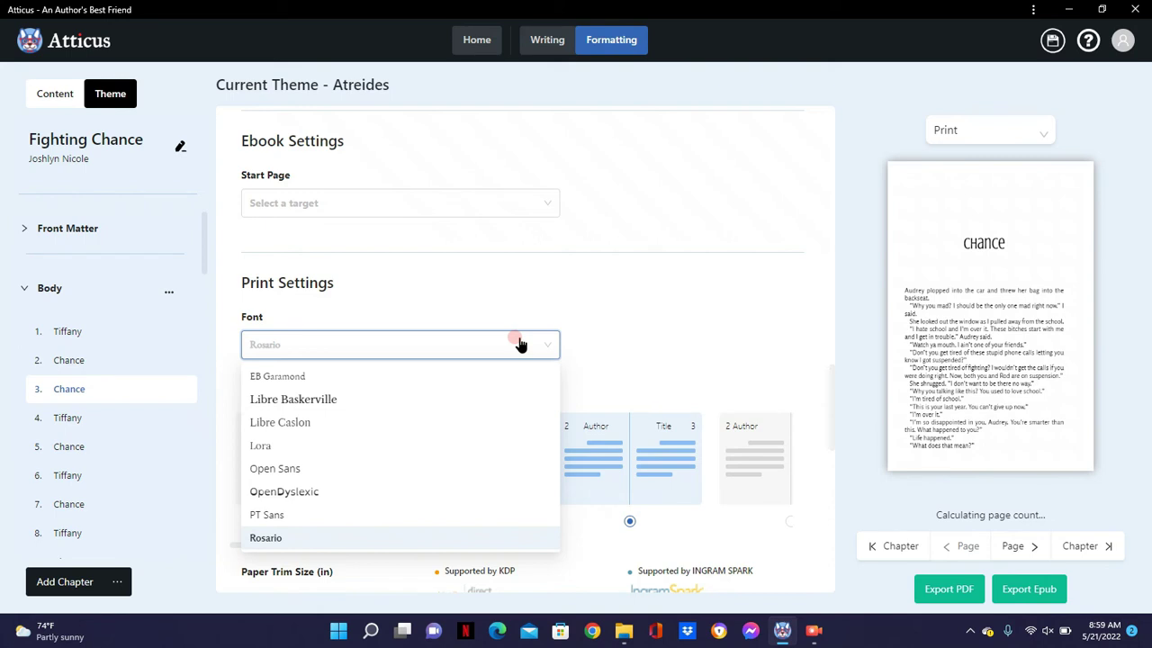
click(464, 378)
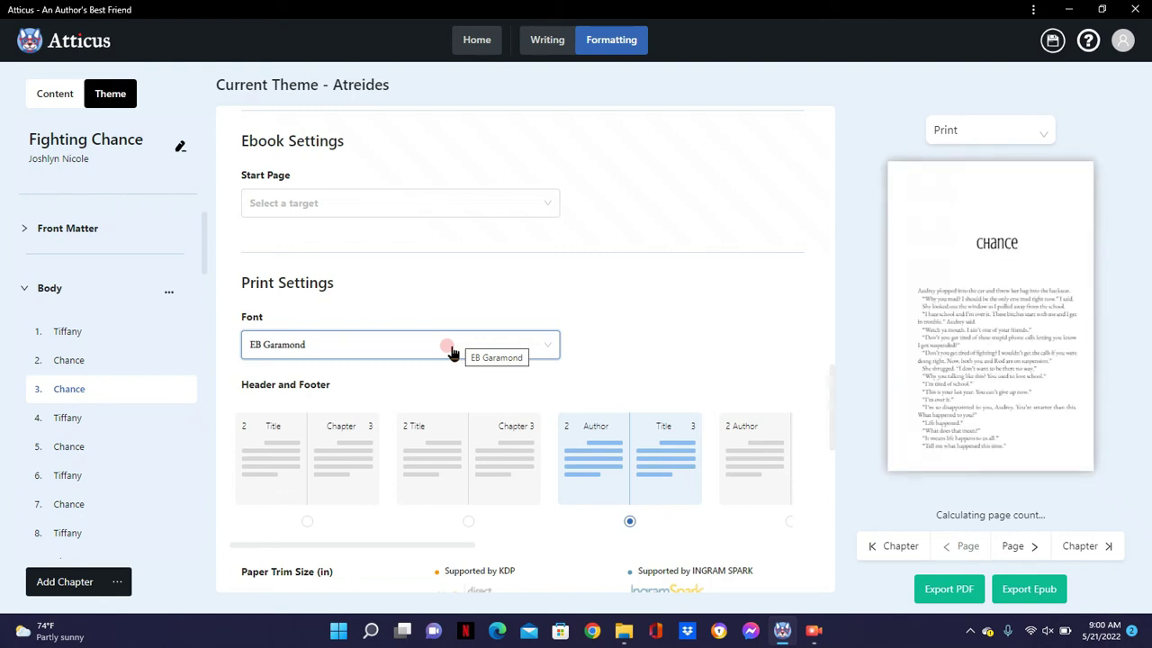
click(451, 352)
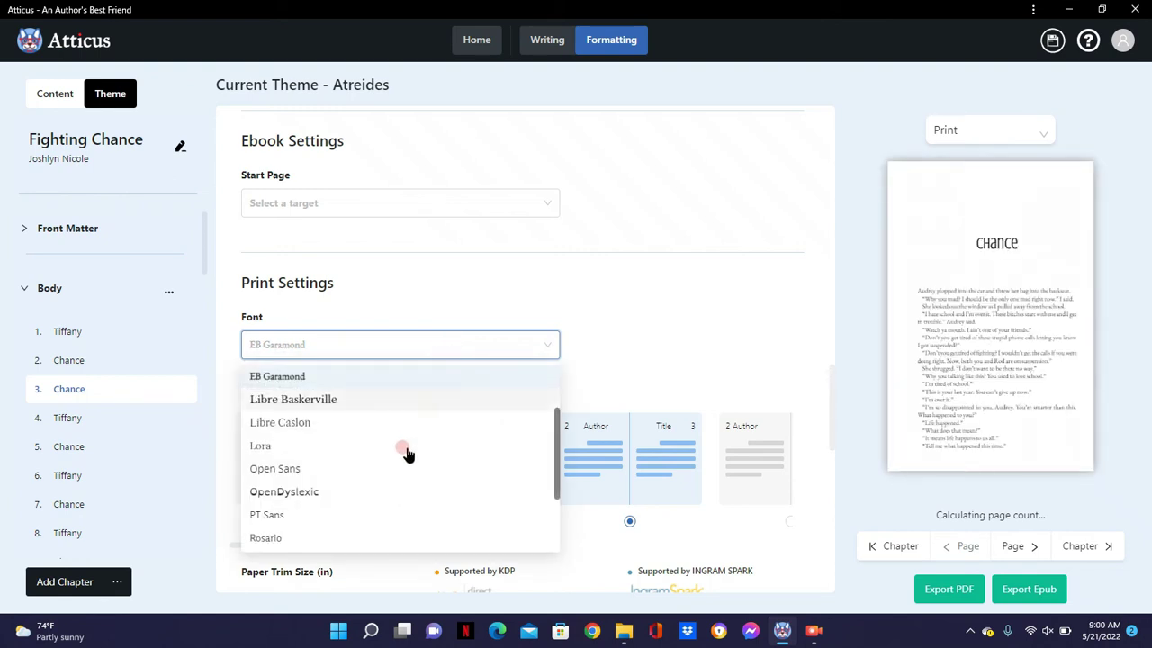
click(398, 406)
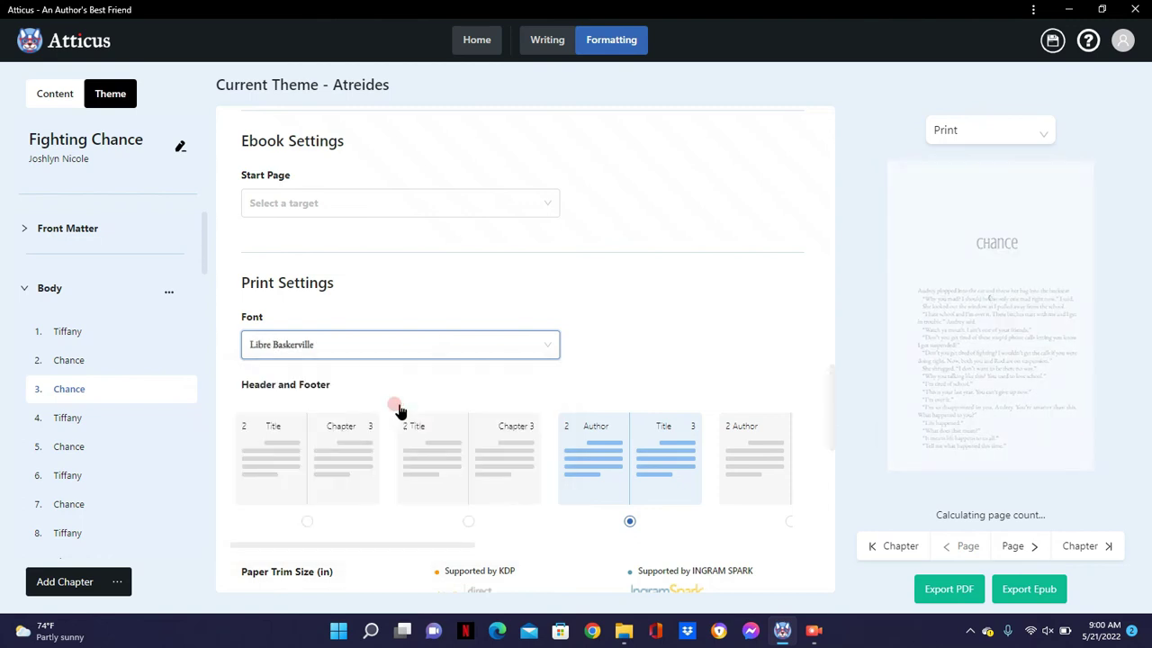
click(427, 349)
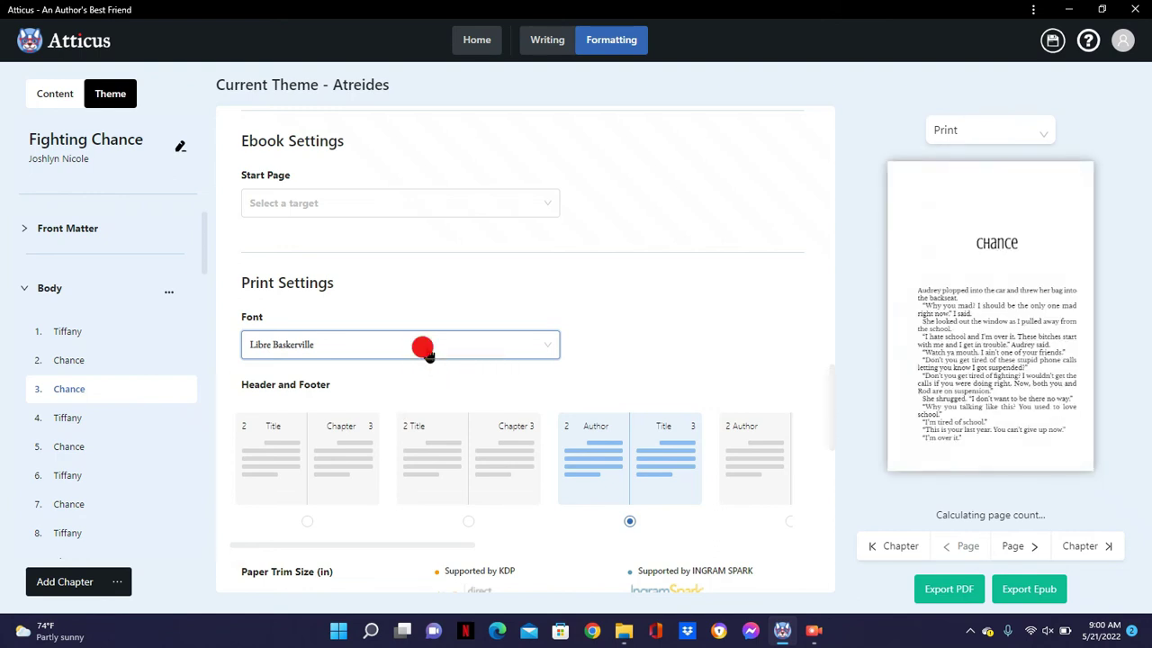
click(367, 474)
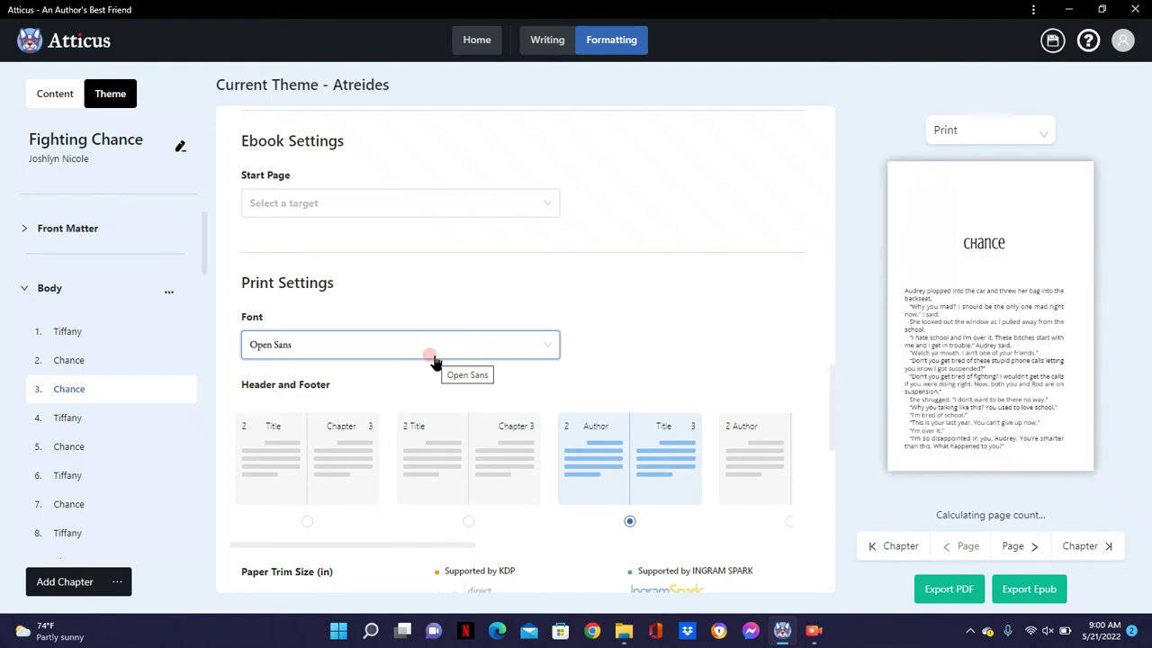
click(429, 356)
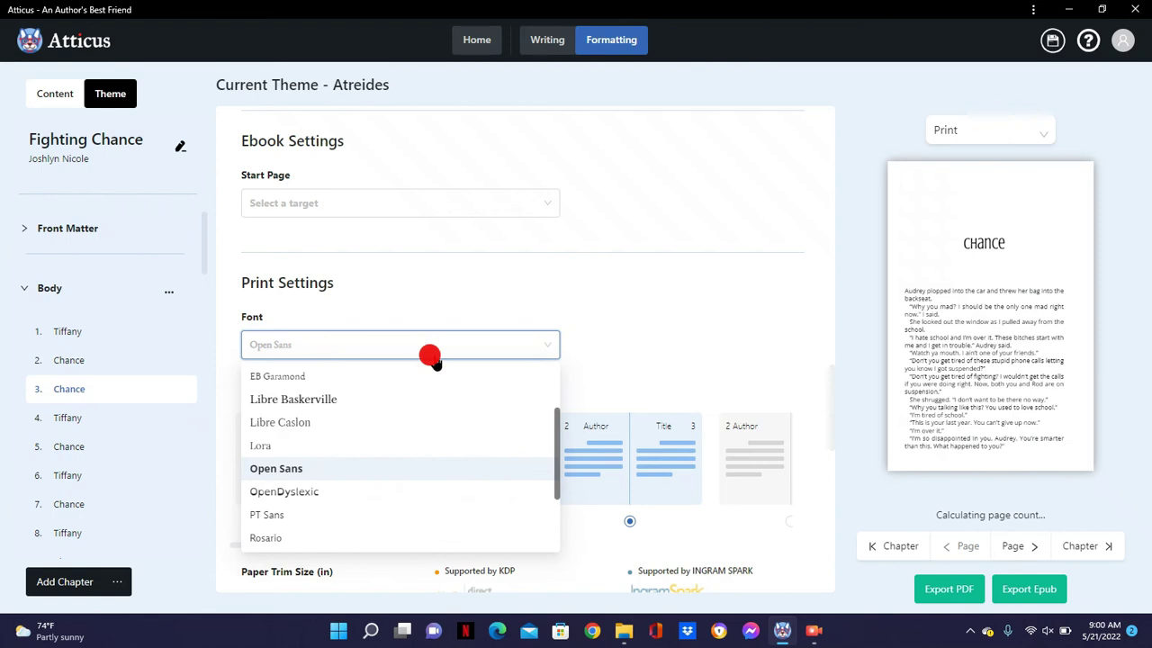
click(441, 491)
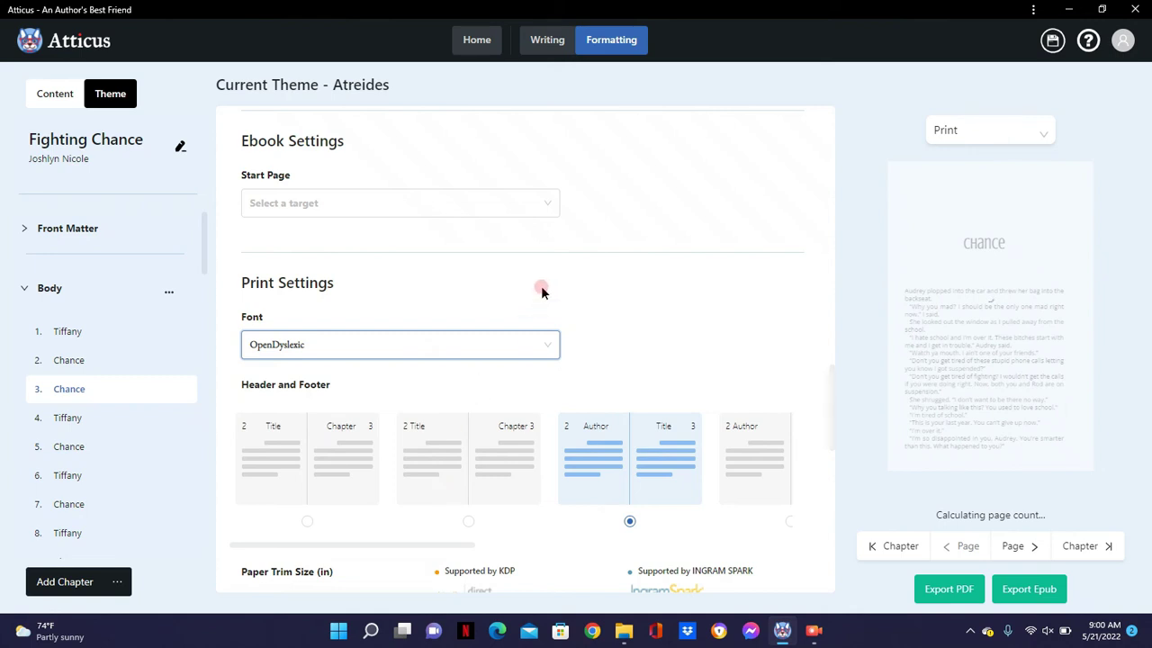
click(494, 353)
drag(558, 447, 419, 445)
click(419, 445)
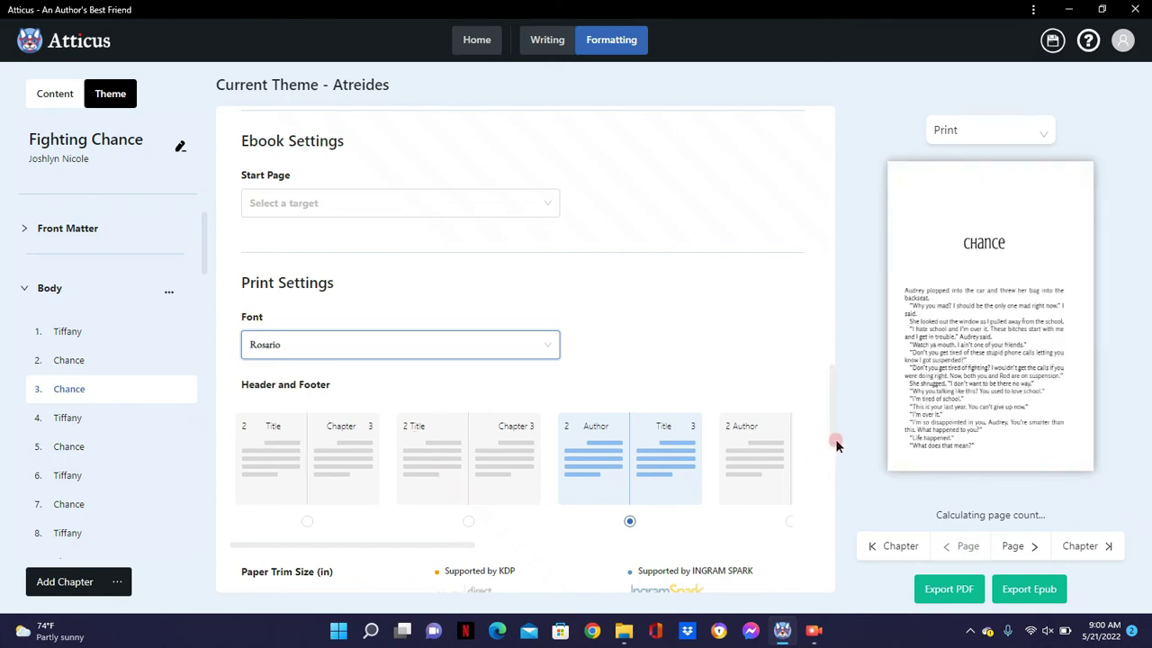
- Look over the paper trim sizes for Fighting Chance and return to the Atticus Themes gallery
drag(834, 439, 843, 508)
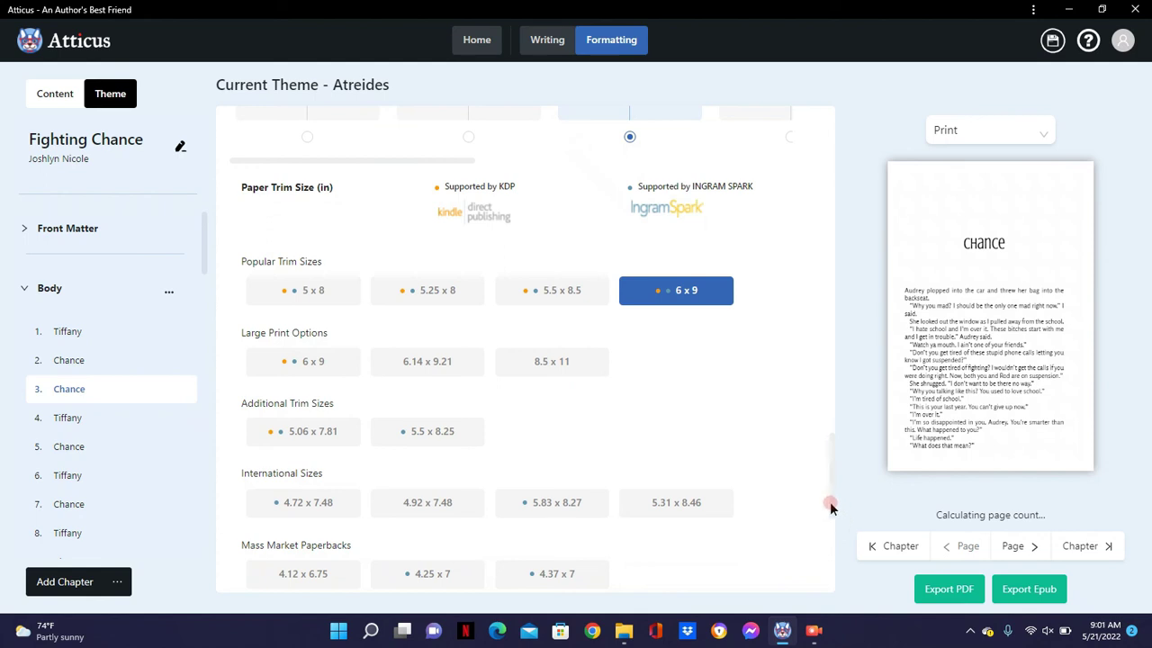
drag(829, 506, 825, 588)
click(921, 239)
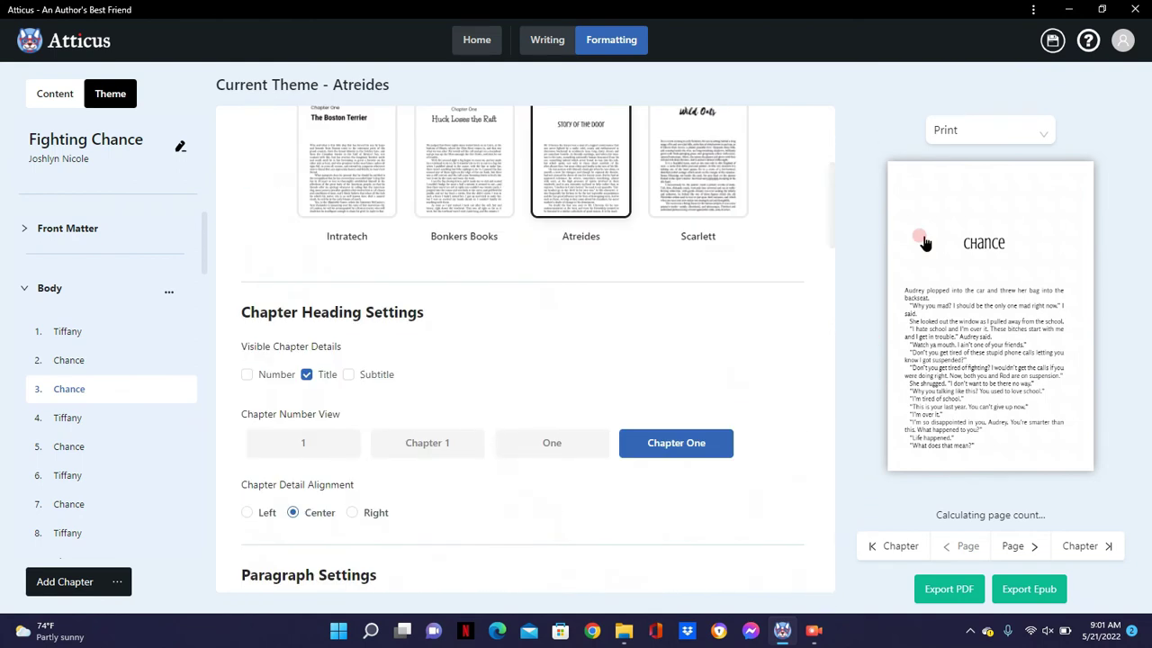
click(820, 226)
drag(829, 232, 918, 72)
- Export and download Fighting Chance as a PDF, closing the exports list, and open the downloaded file
click(947, 592)
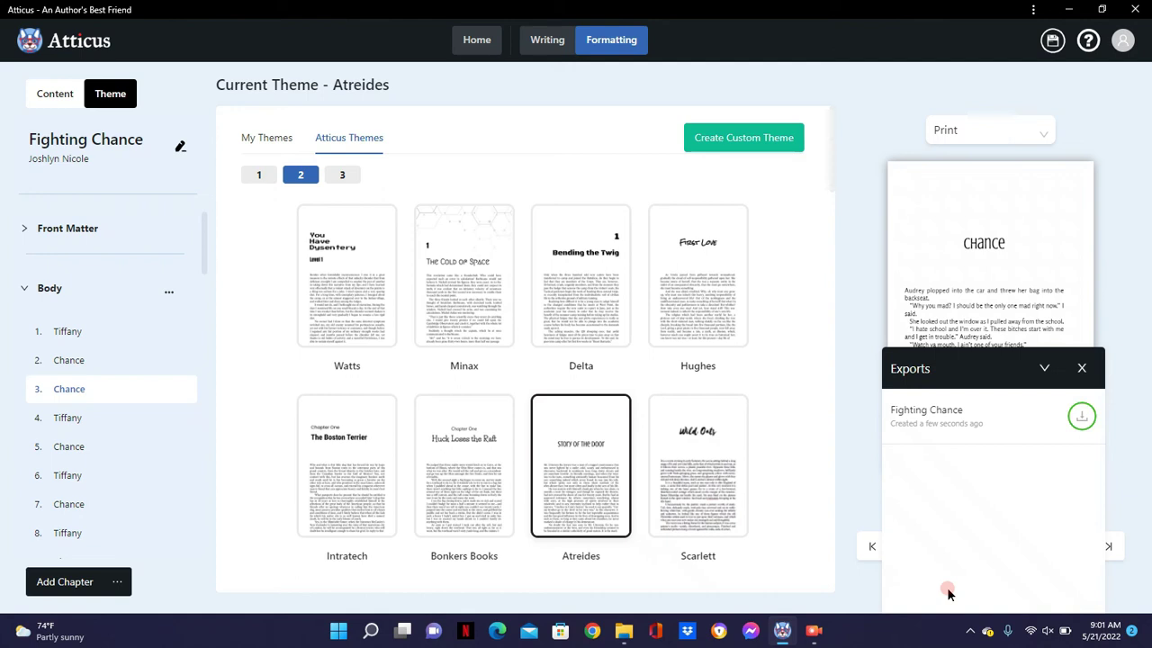
click(1082, 417)
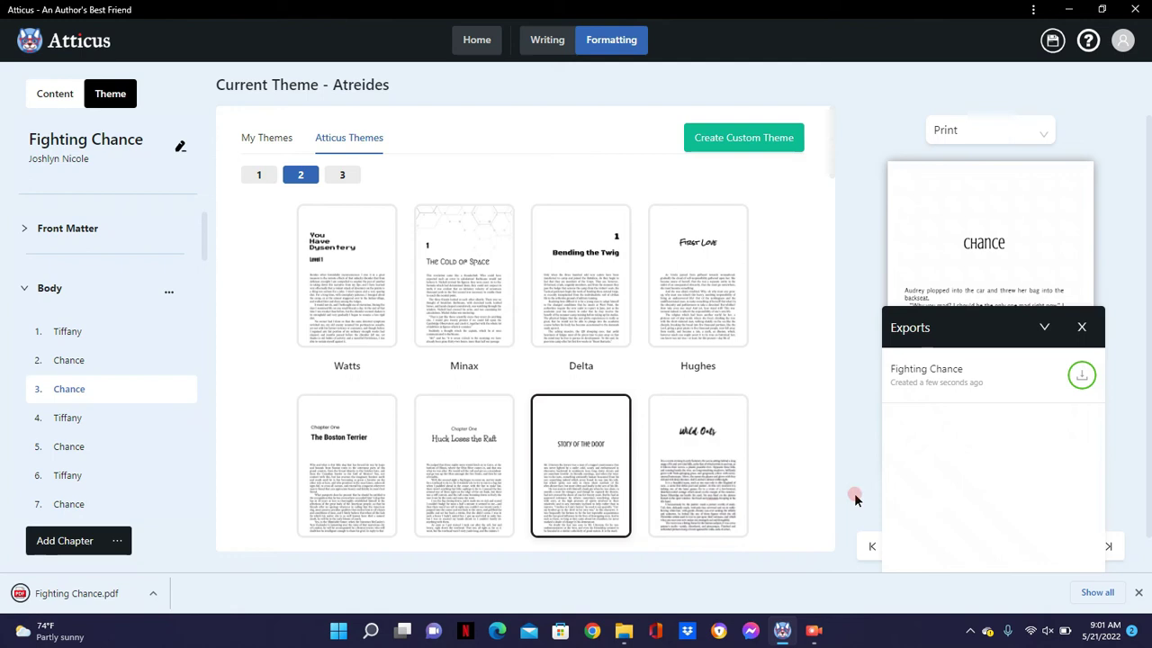
click(1082, 327)
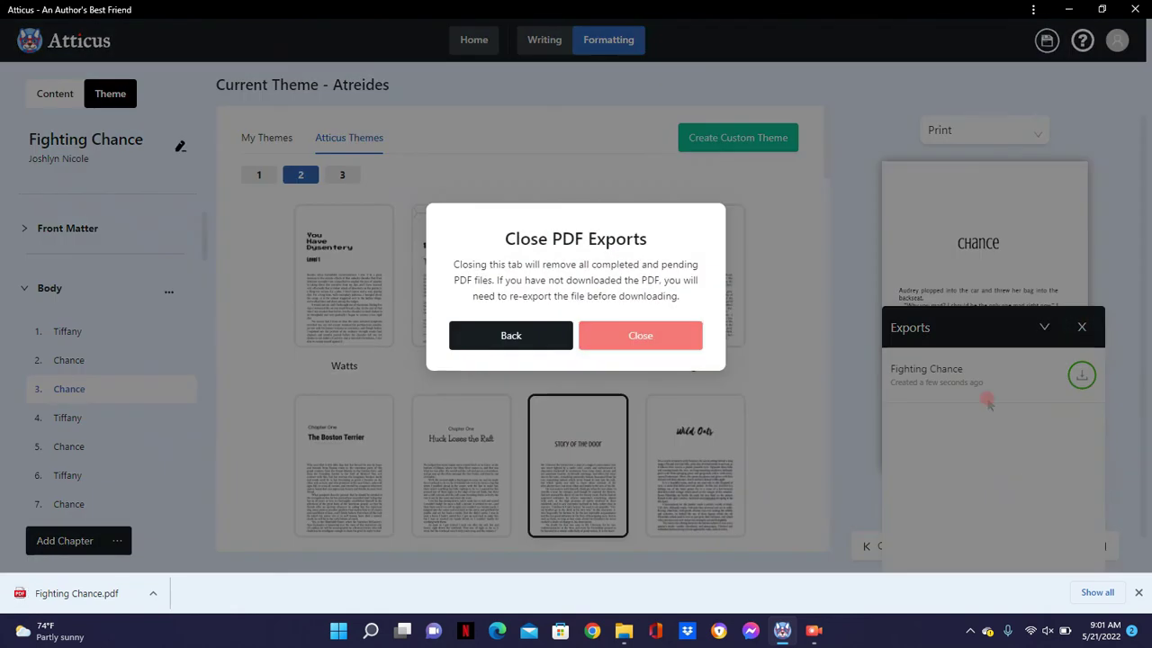
click(674, 341)
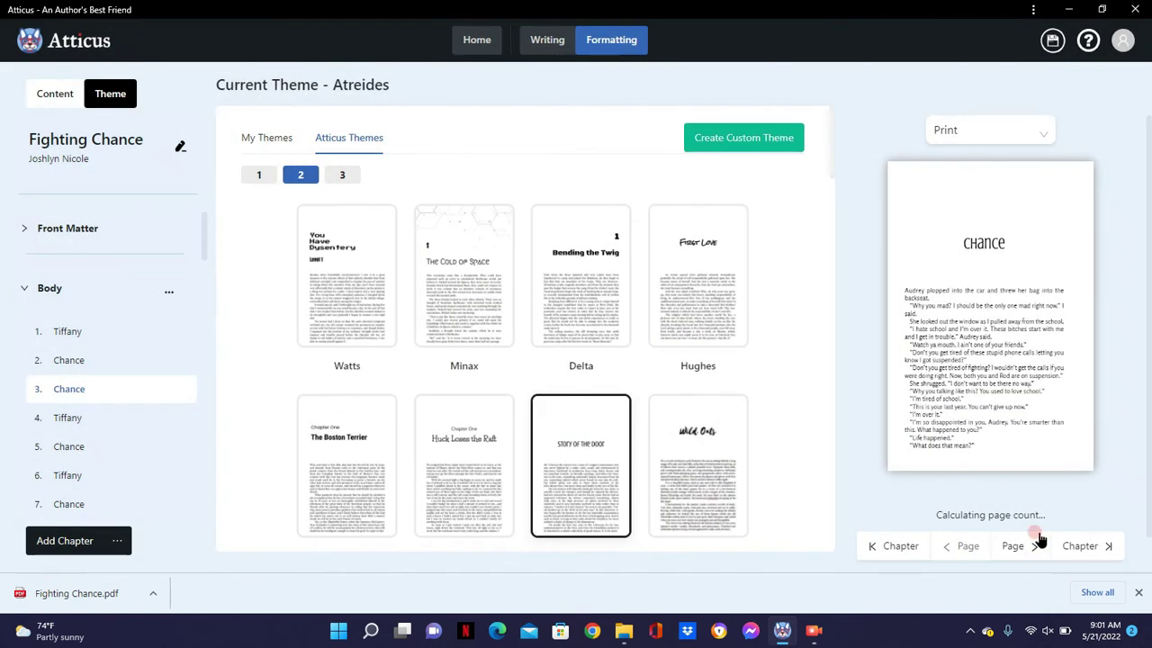
click(55, 593)
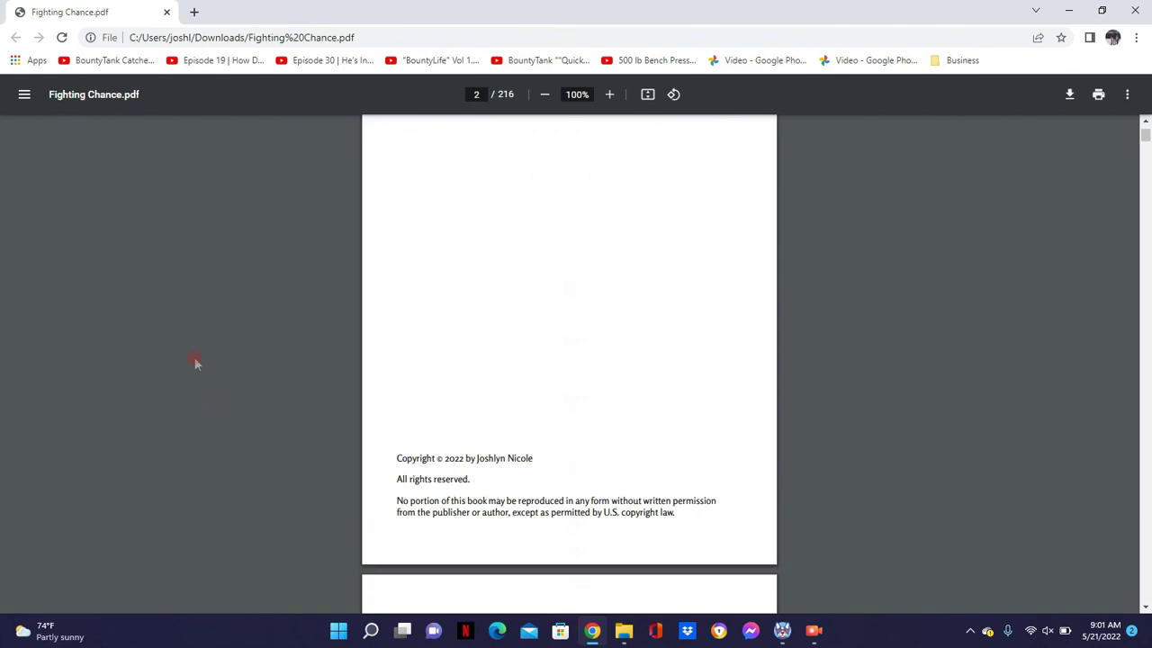
- Look through the exported Fighting Chance PDF from the copyright page to the About Author page and close it
scroll(196, 362, down, 8)
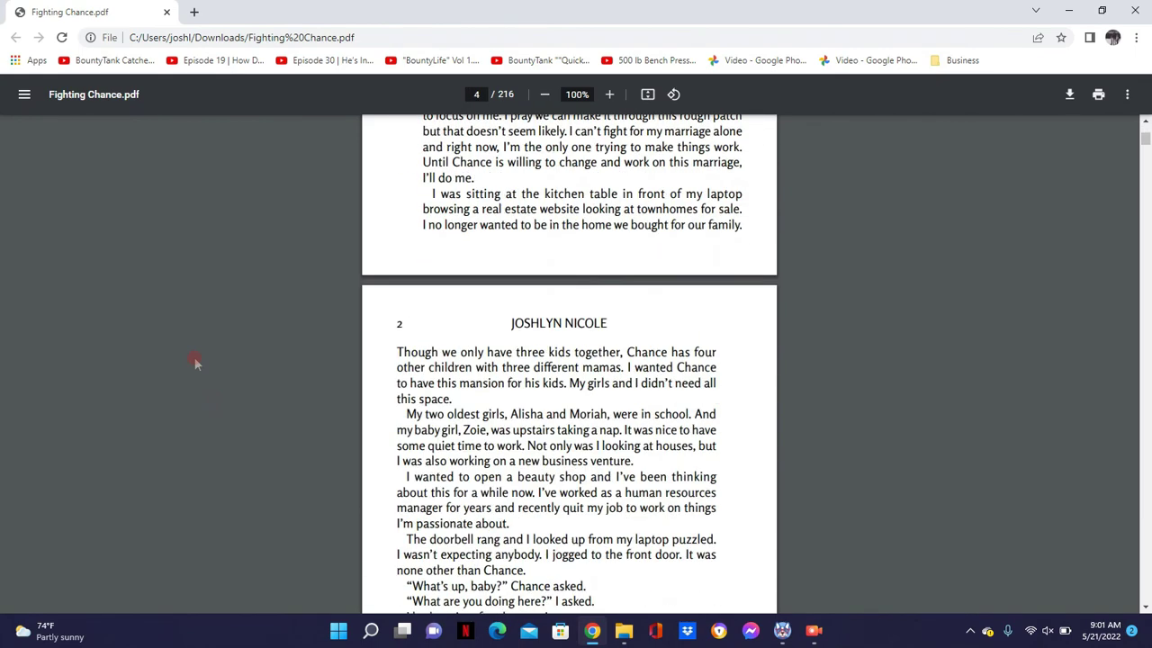
scroll(195, 362, down, 10)
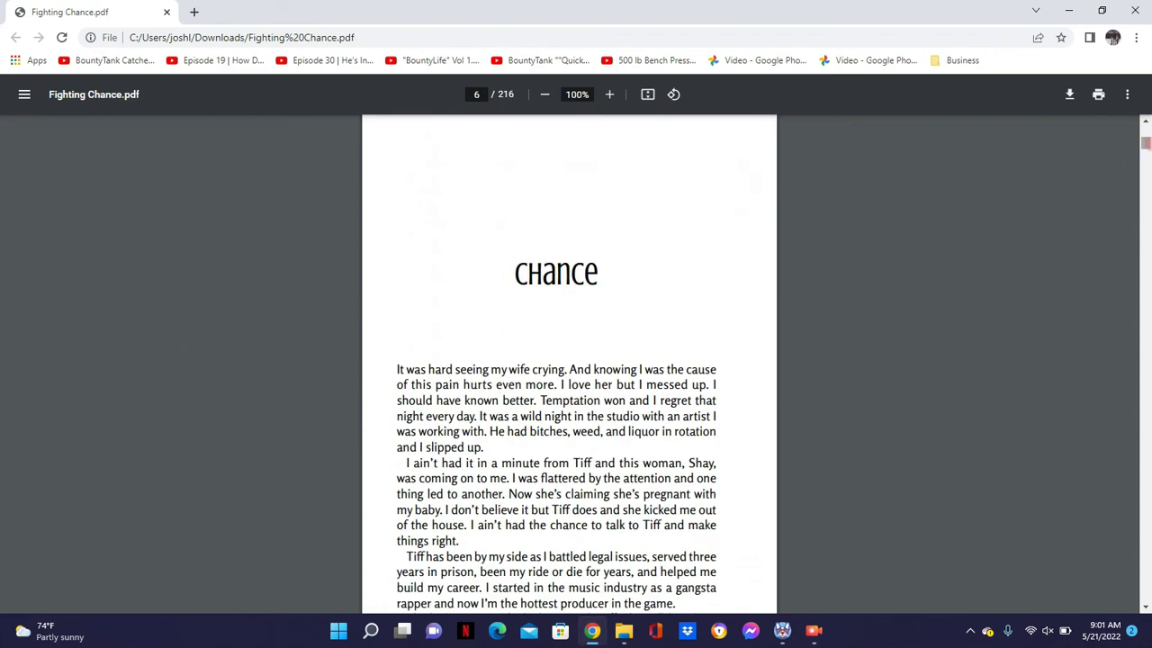
drag(1146, 132, 1146, 595)
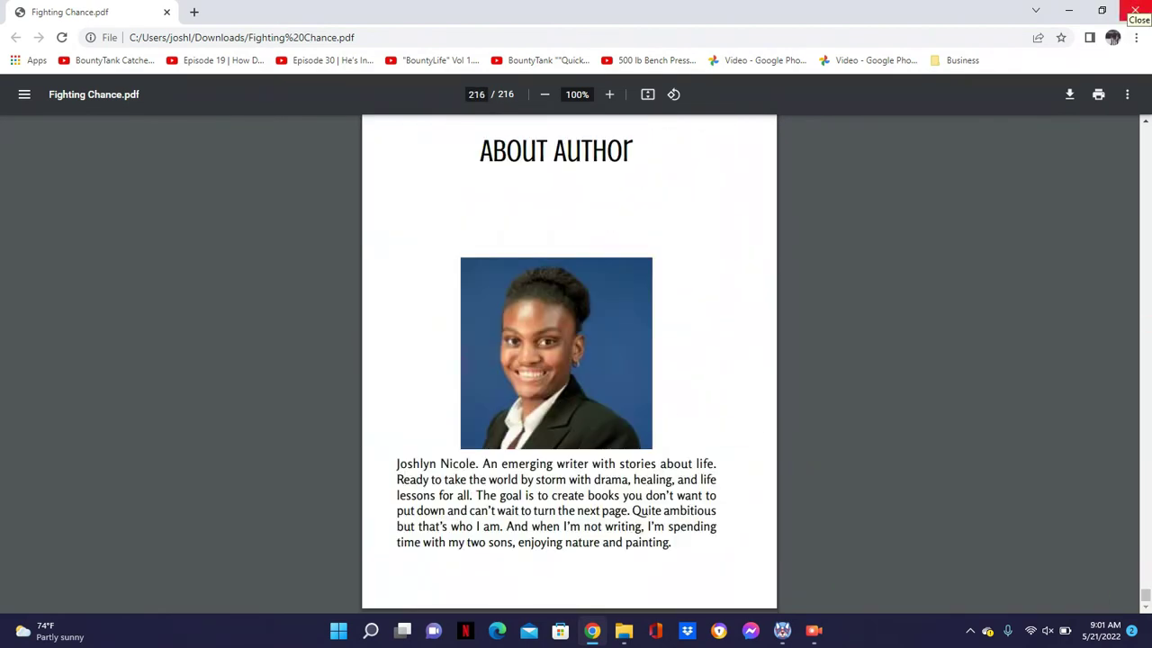
click(1134, 10)
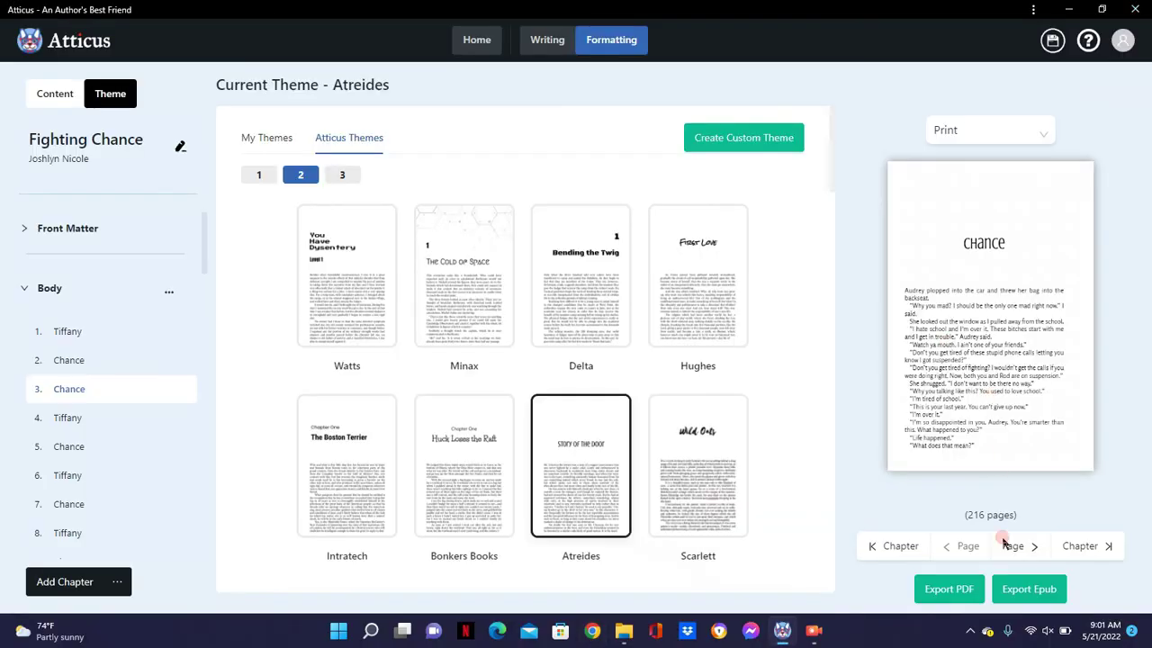
- Export Fighting Chance as an EPUB, add it to the calibre library despite the duplicate title, and open it in the e-book viewer
click(1047, 590)
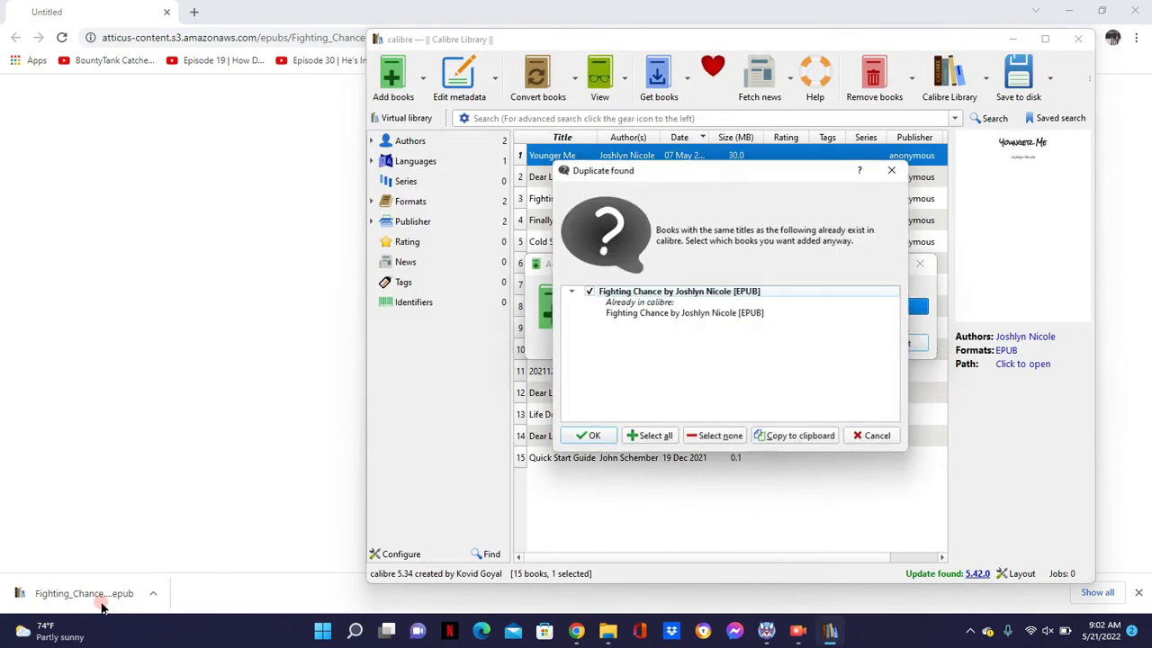
click(595, 438)
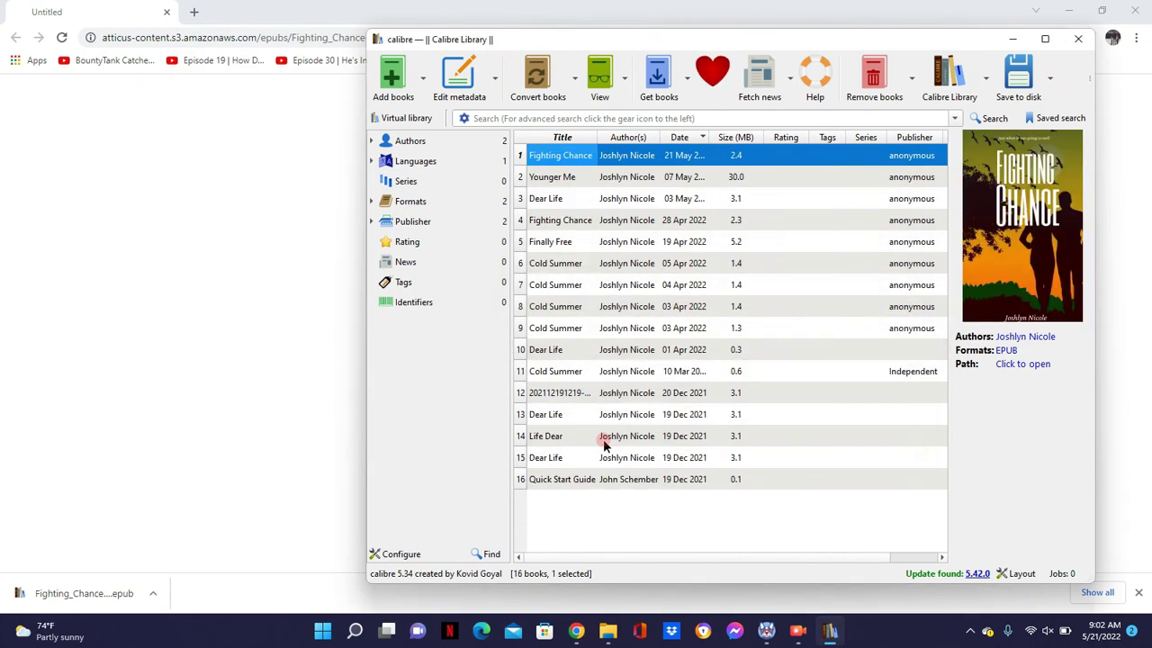
click(580, 155)
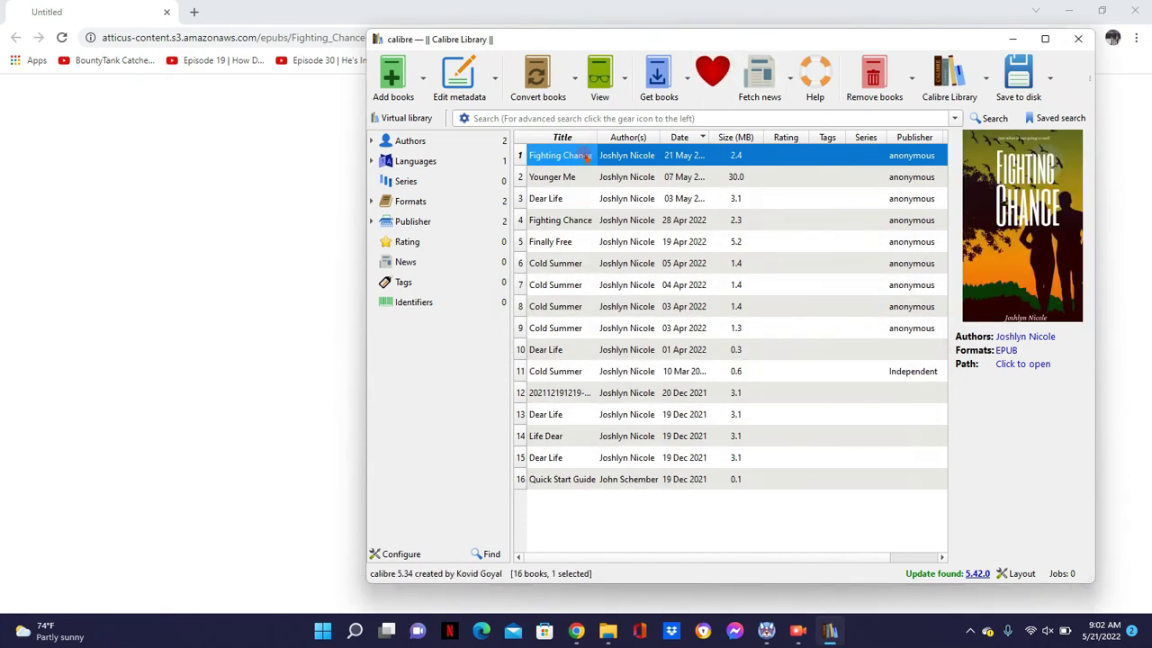
double_click(583, 155)
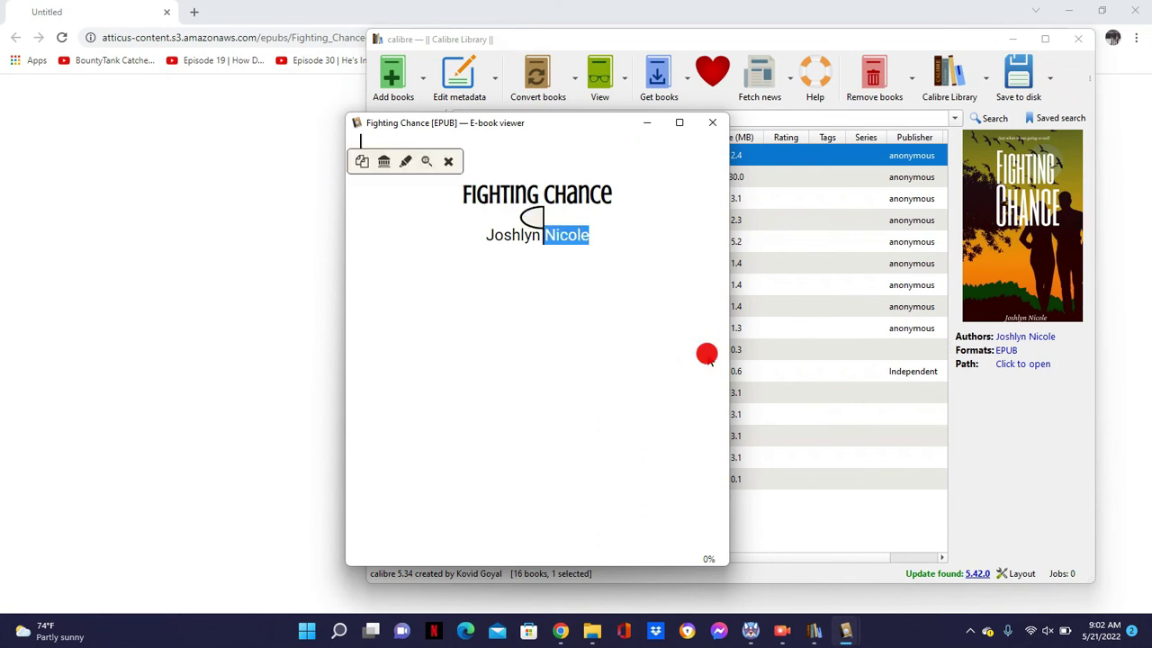
- Page through the Fighting Chance EPUB from the title page through the opening chapters to examine its headings and text layout
click(665, 347)
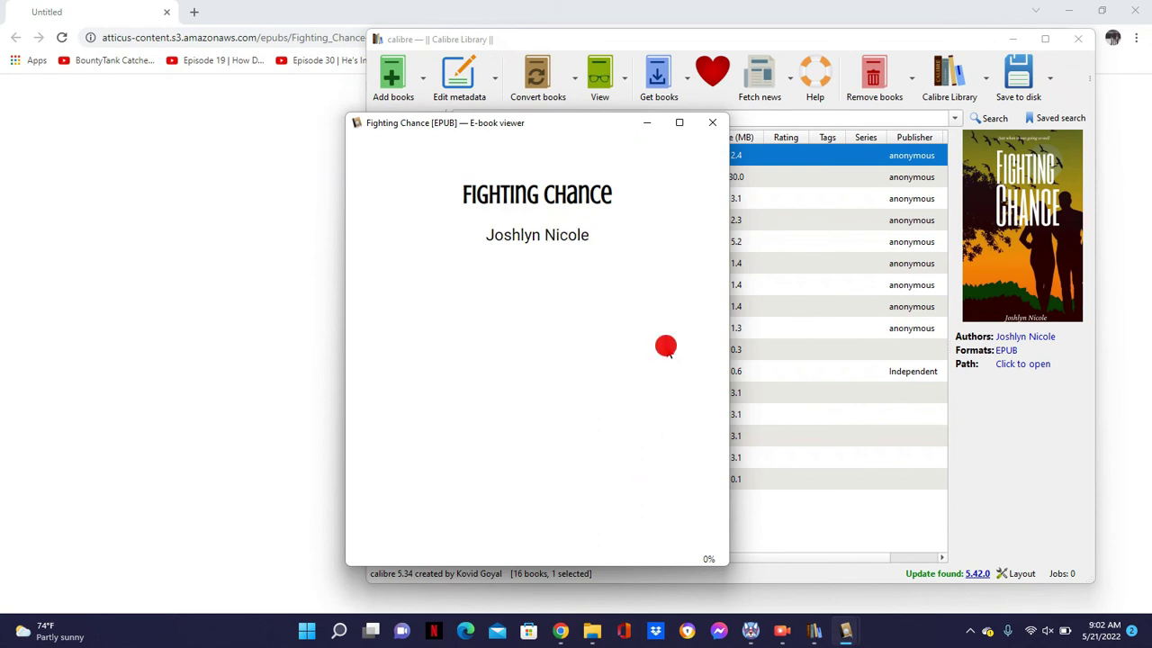
click(666, 346)
click(666, 346)
click(666, 347)
click(667, 349)
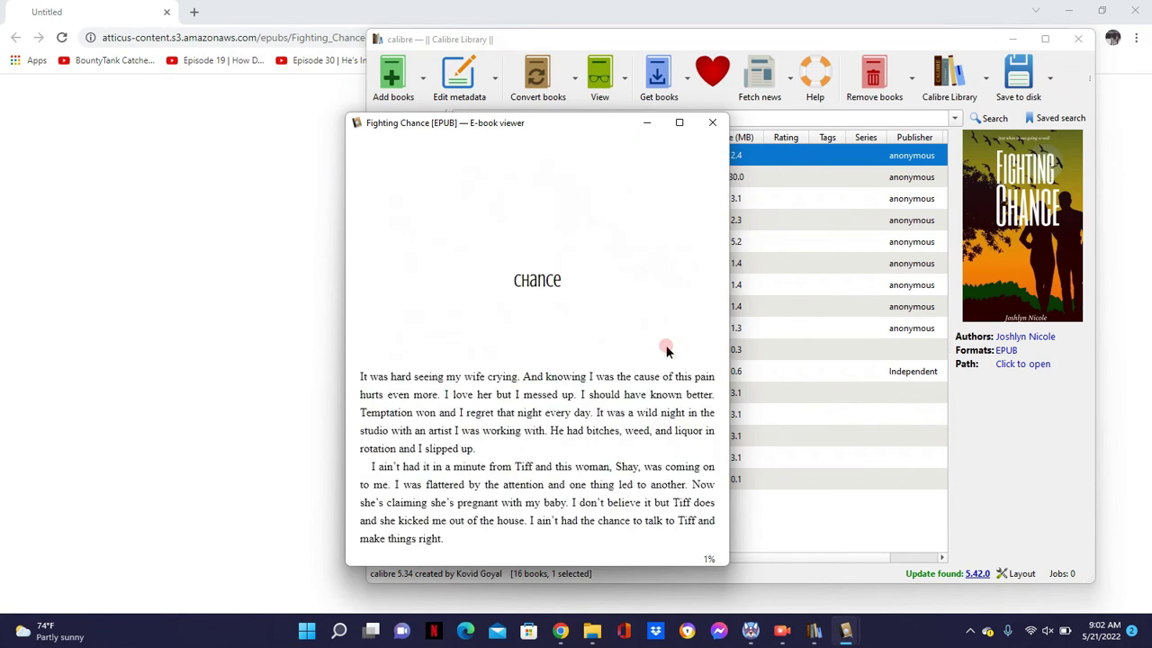
click(654, 334)
click(655, 334)
click(654, 334)
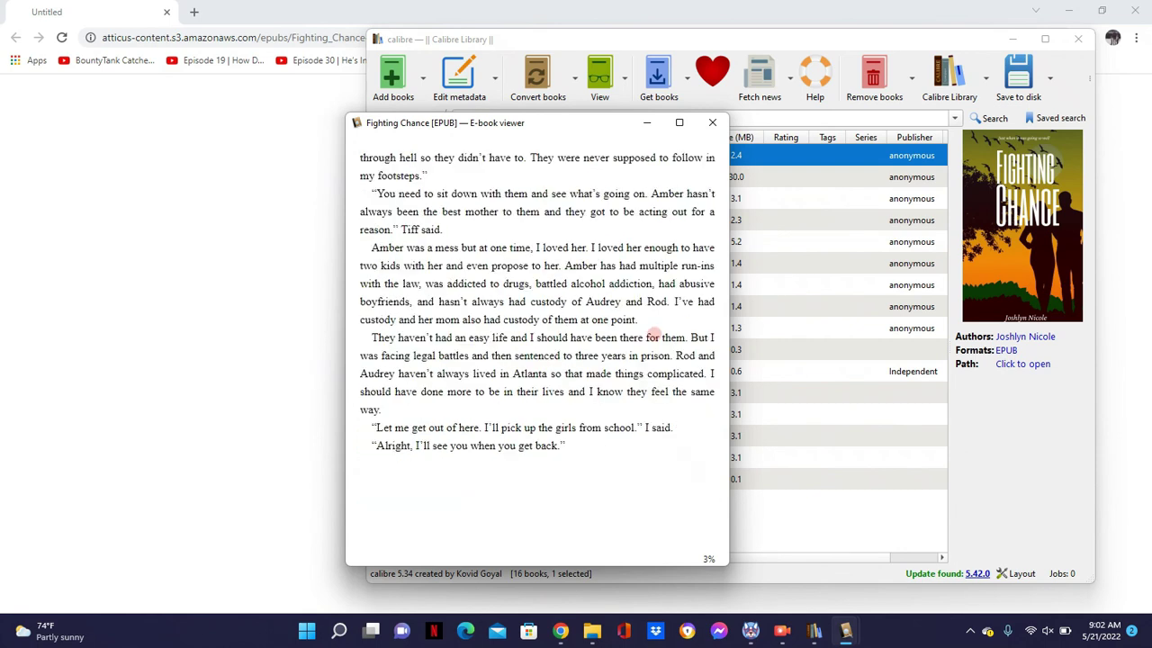
click(654, 333)
click(654, 334)
click(654, 334)
click(655, 334)
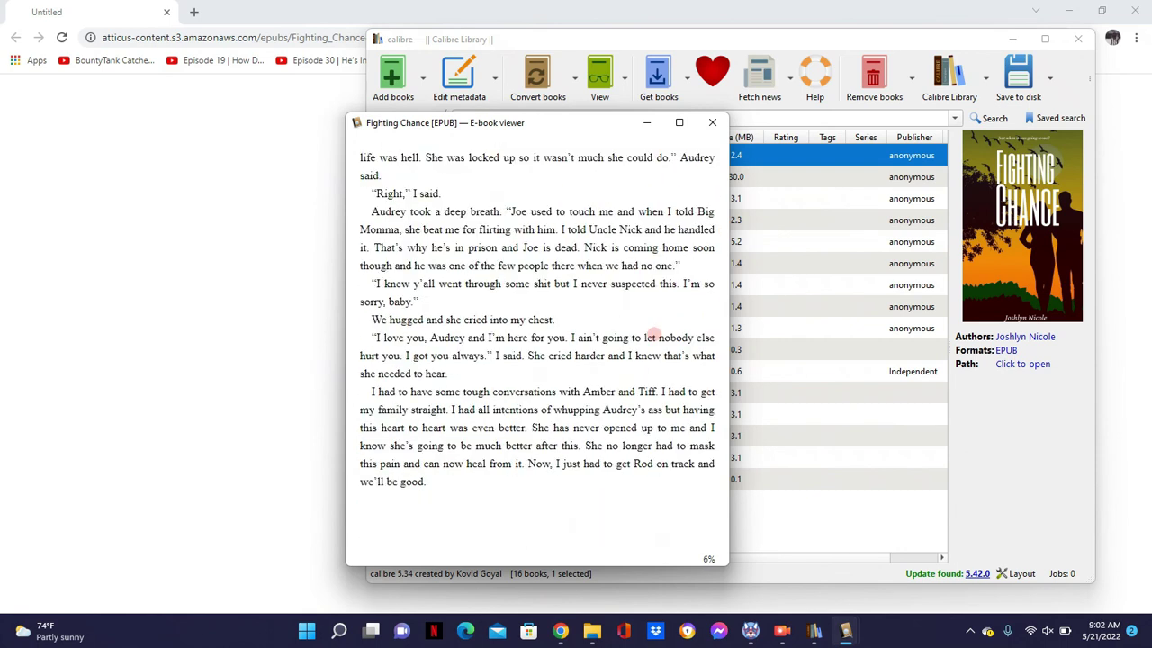
click(654, 334)
click(654, 334)
click(654, 333)
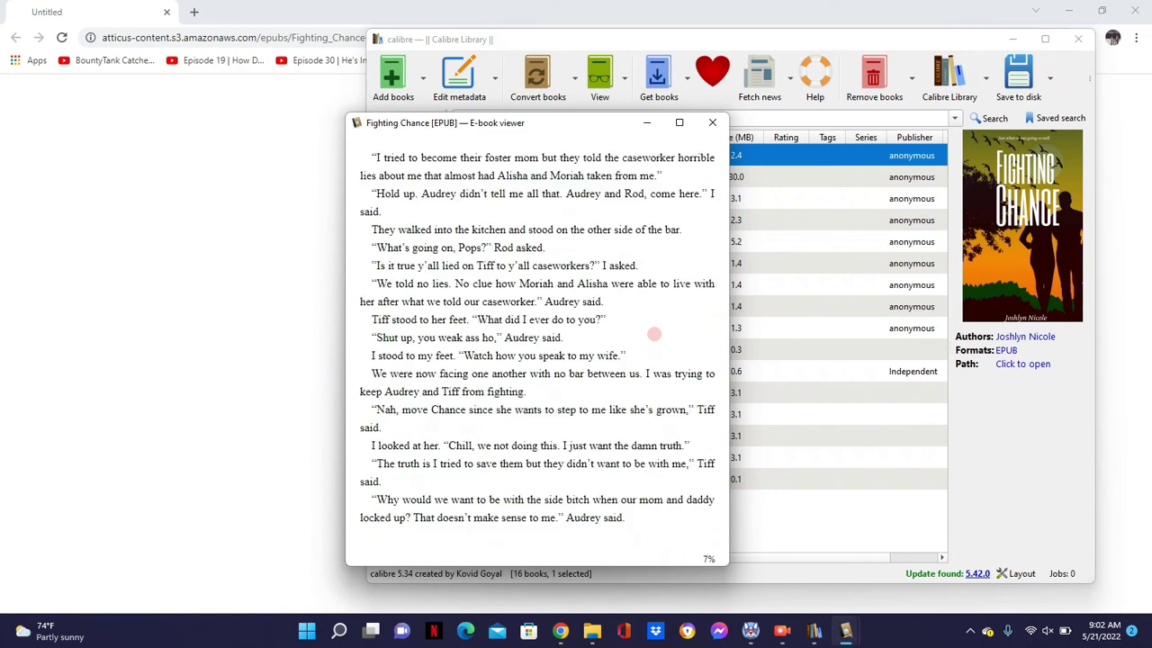
click(654, 334)
click(654, 334)
click(654, 333)
click(654, 334)
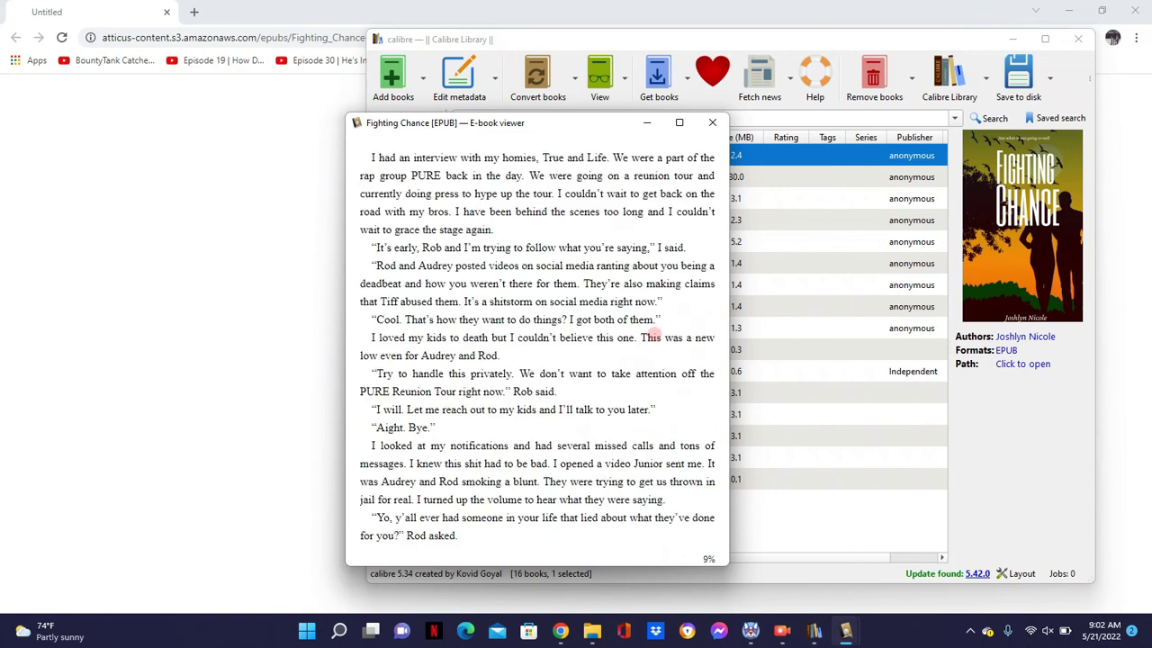
click(654, 333)
click(654, 334)
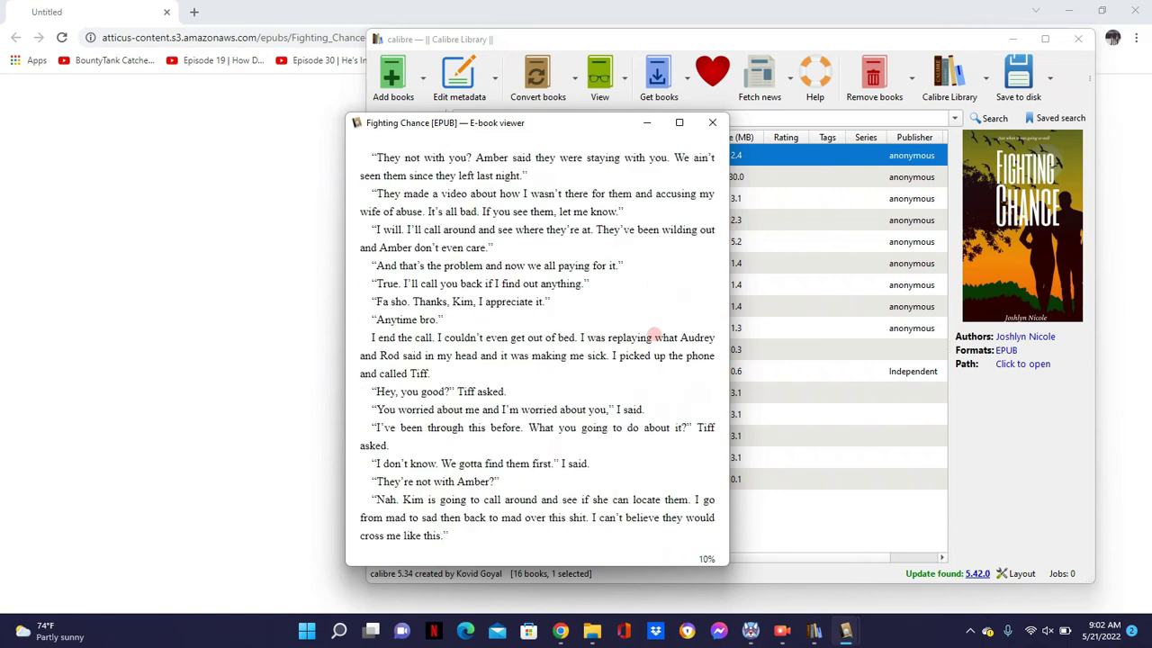
click(654, 334)
click(654, 334)
click(654, 334)
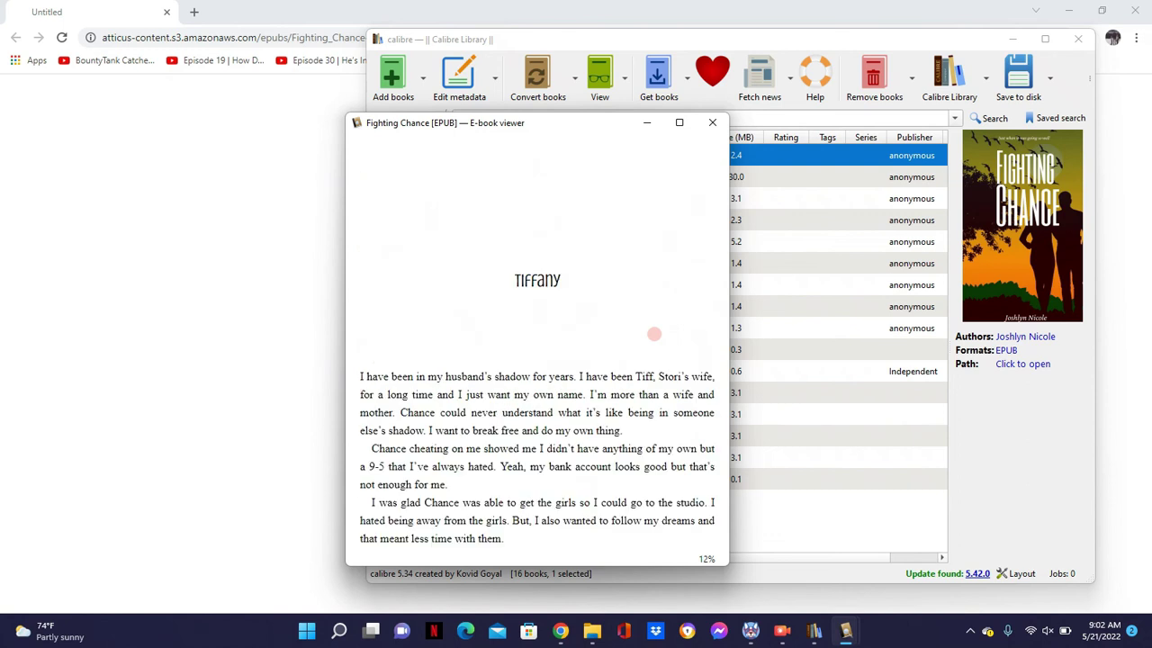
click(654, 334)
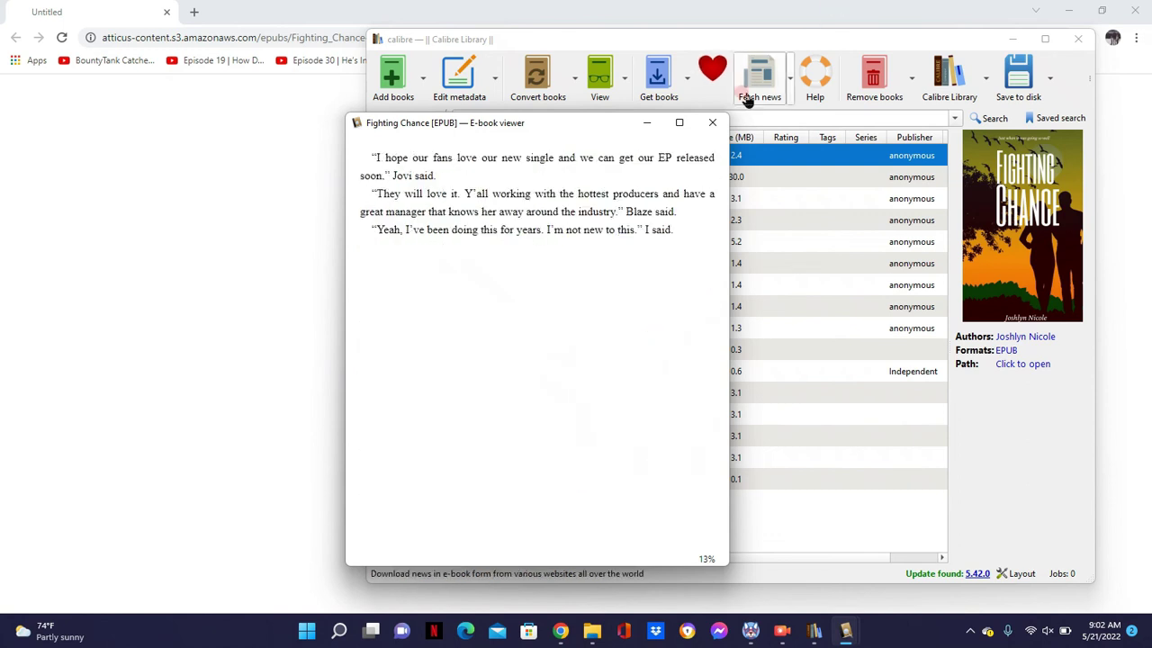
- Close the e-book viewer windows, minimize the calibre library, and return to the Atticus home page
click(713, 124)
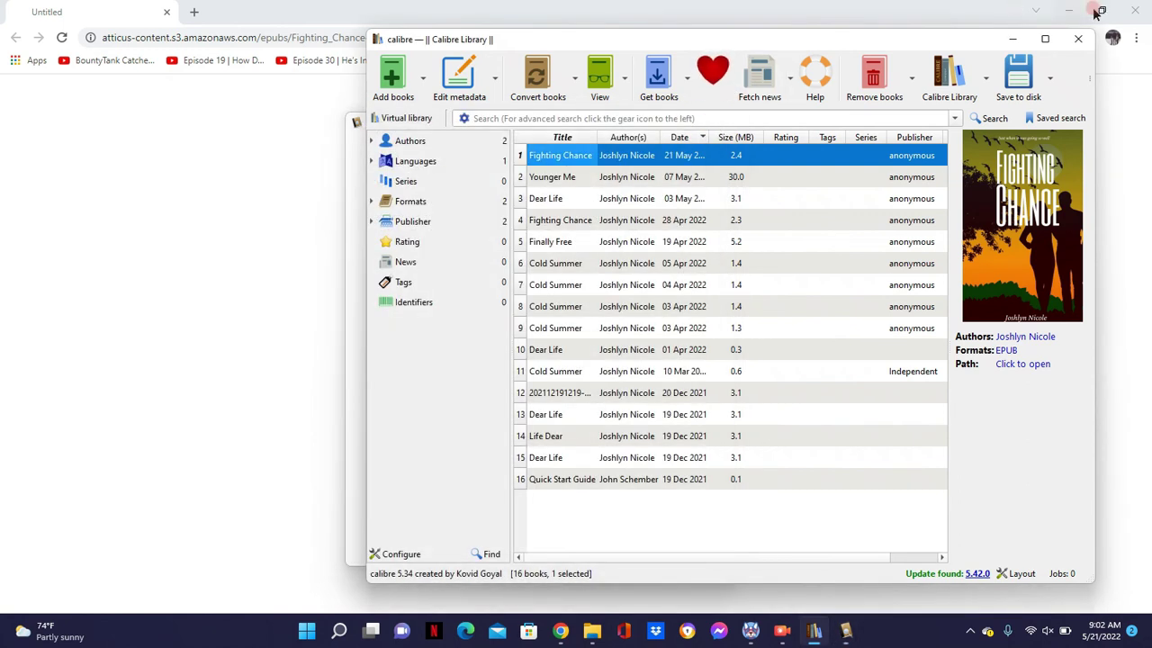
click(1014, 36)
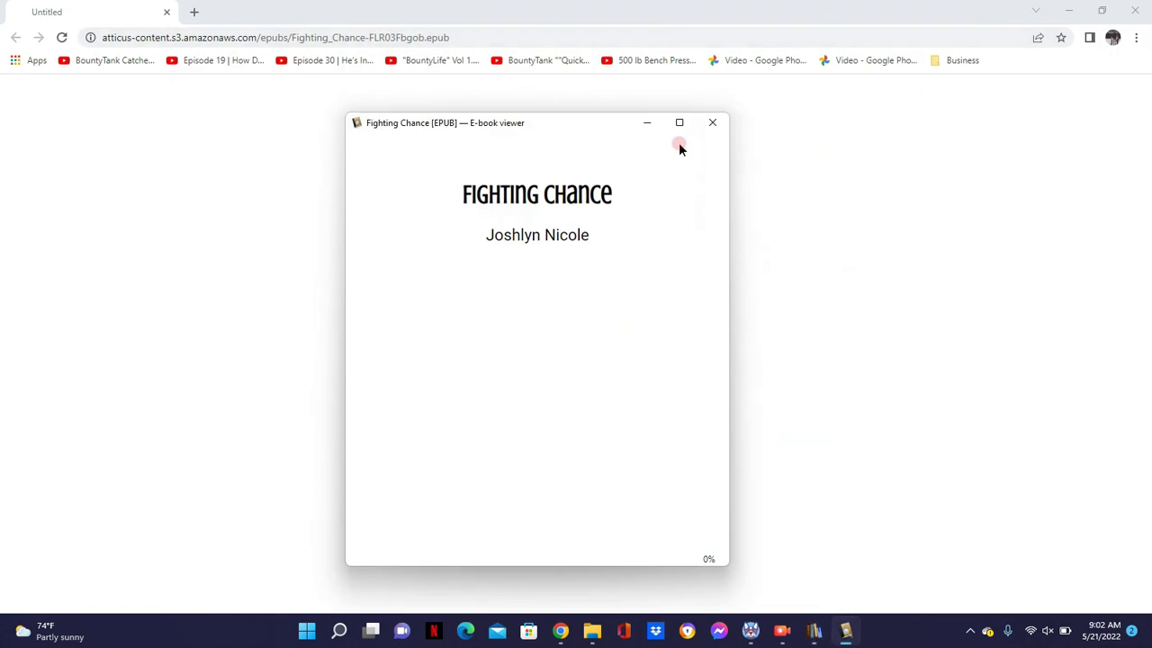
click(712, 123)
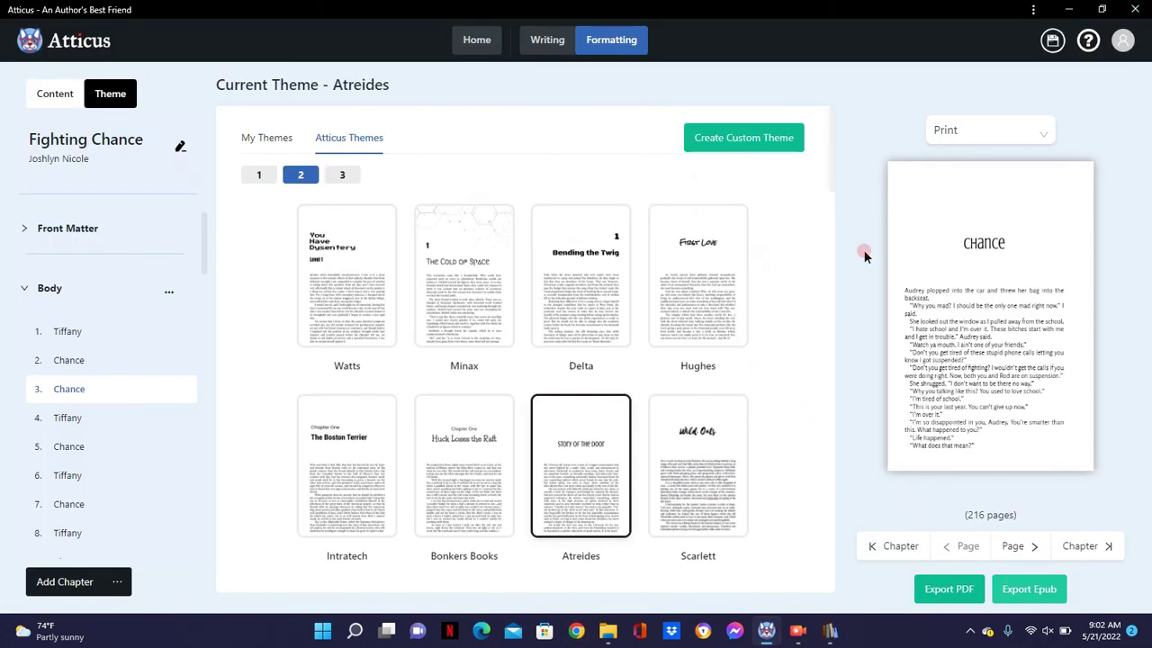
click(864, 254)
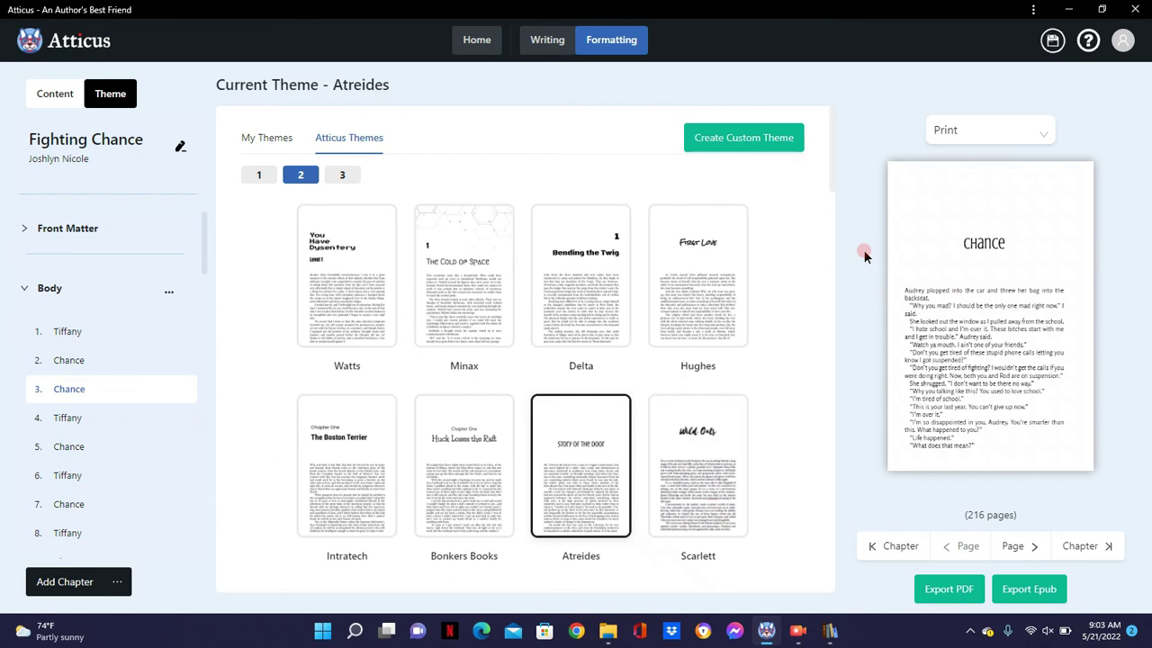
click(476, 38)
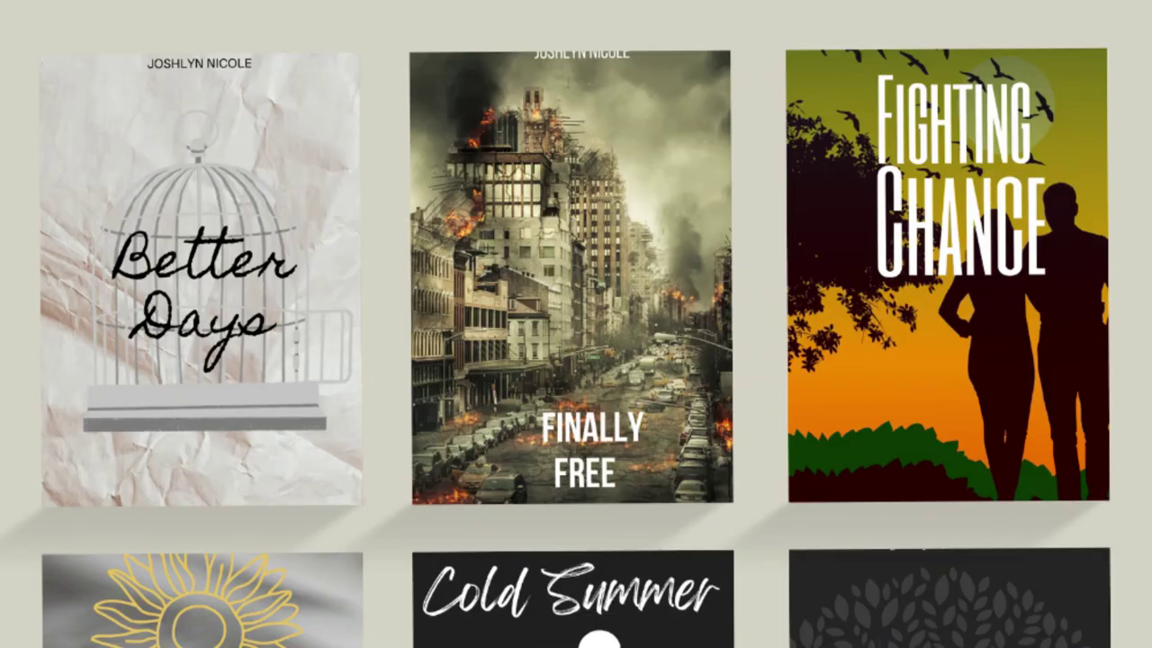